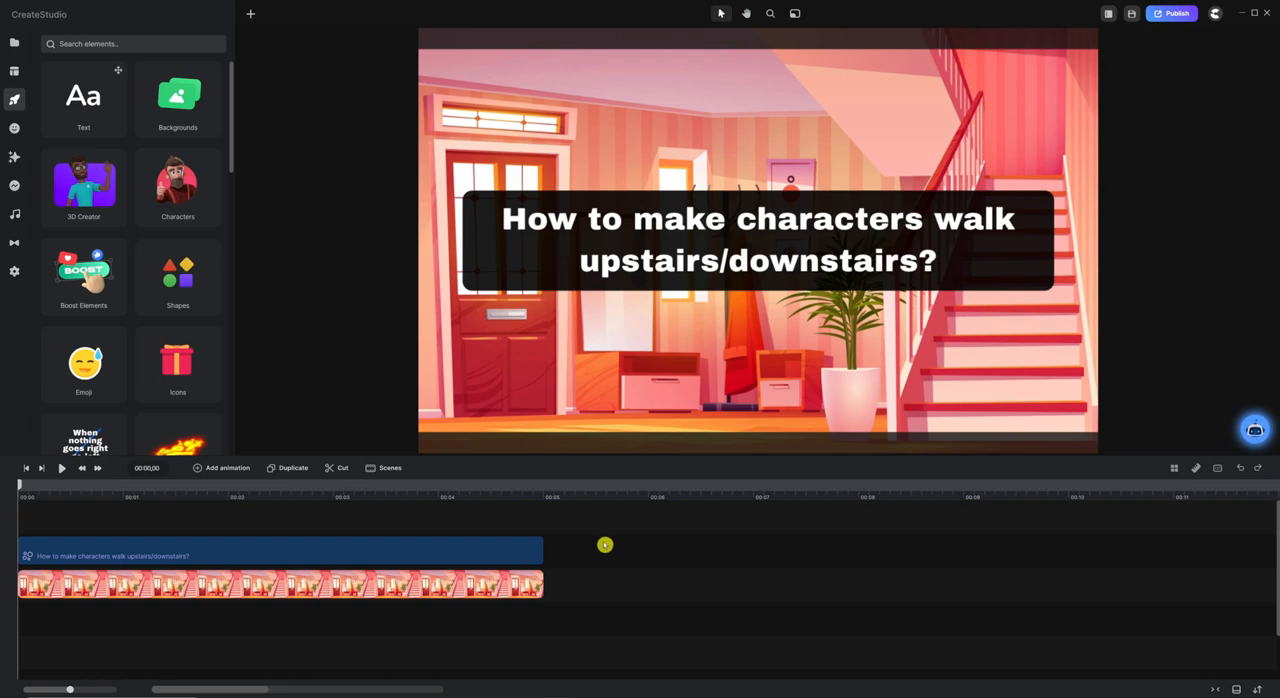
Delete the title text layer and turn off the frame thumbnails on the timeline.
{"action": "left_click", "coordinate": [404, 562]}
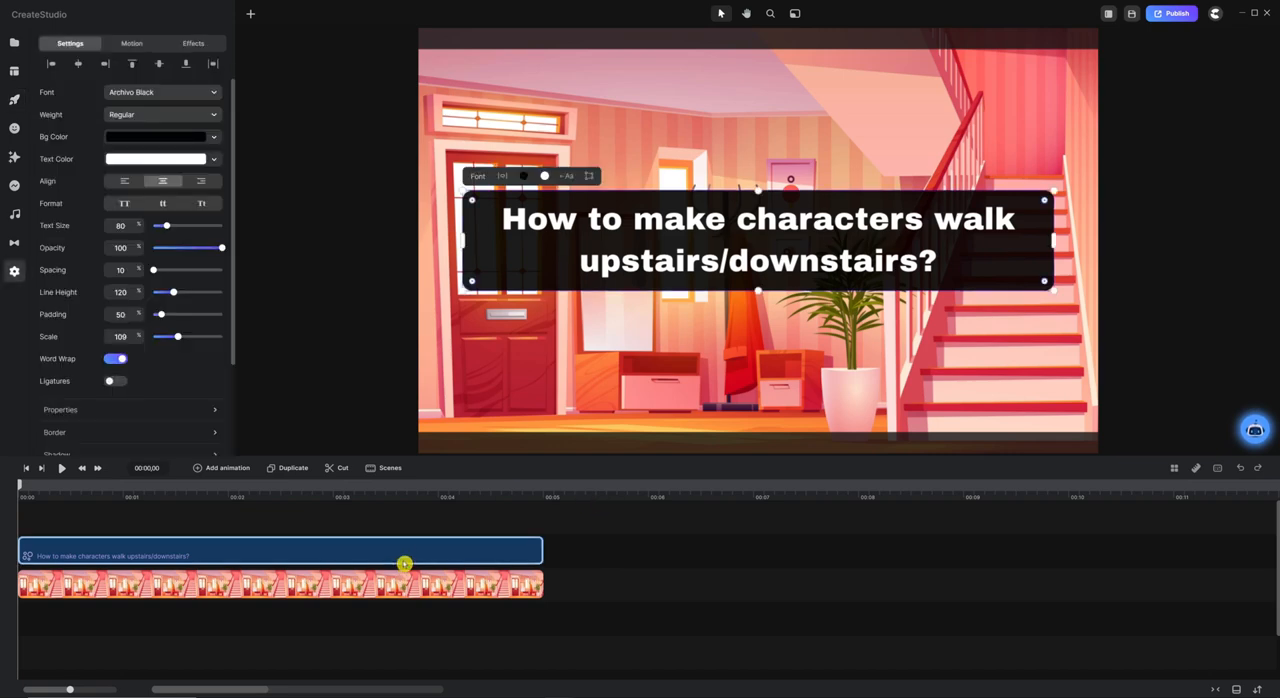
{"action": "key", "text": "Delete"}
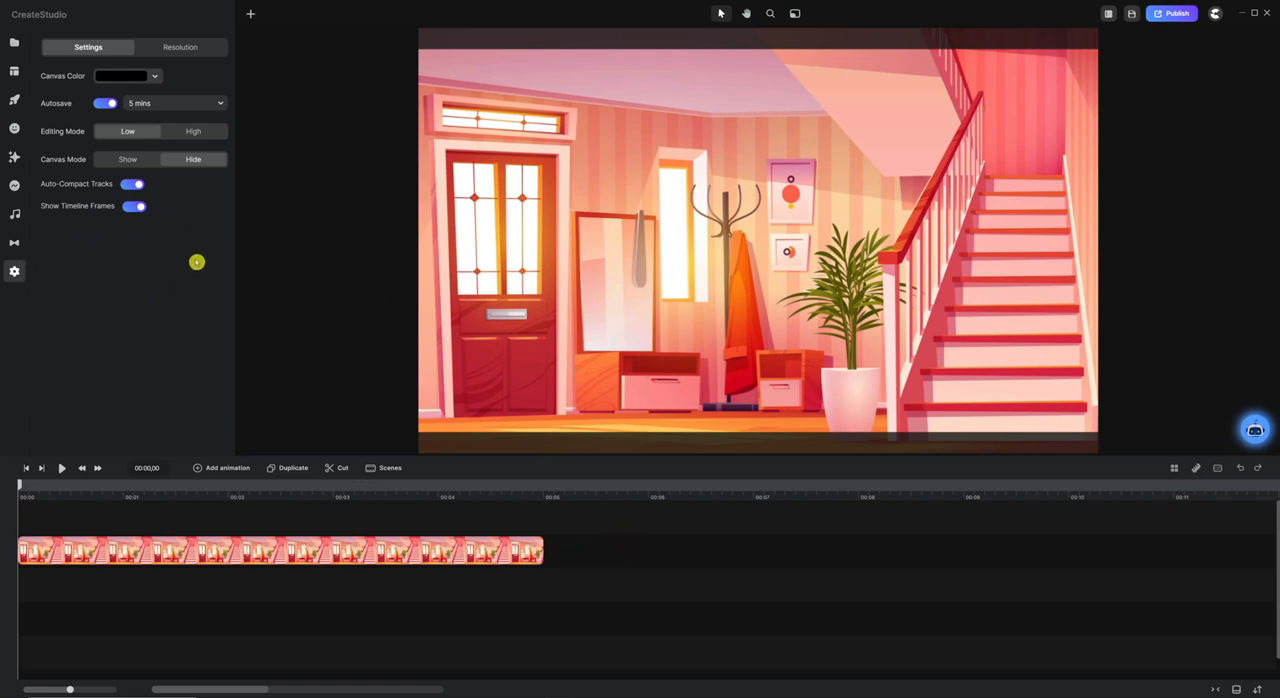
{"action": "left_click", "coordinate": [135, 207]}
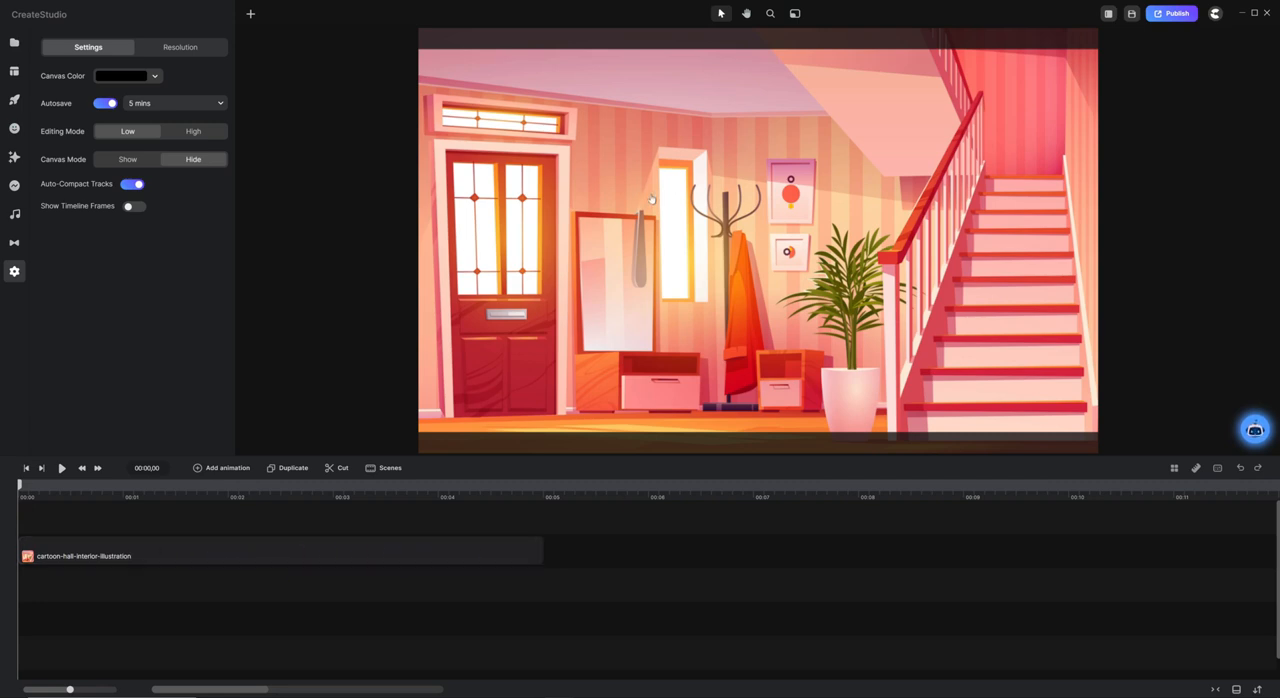
Browse the full 3D character library filtered to Pixar-style female characters.
{"action": "left_click", "coordinate": [633, 224]}
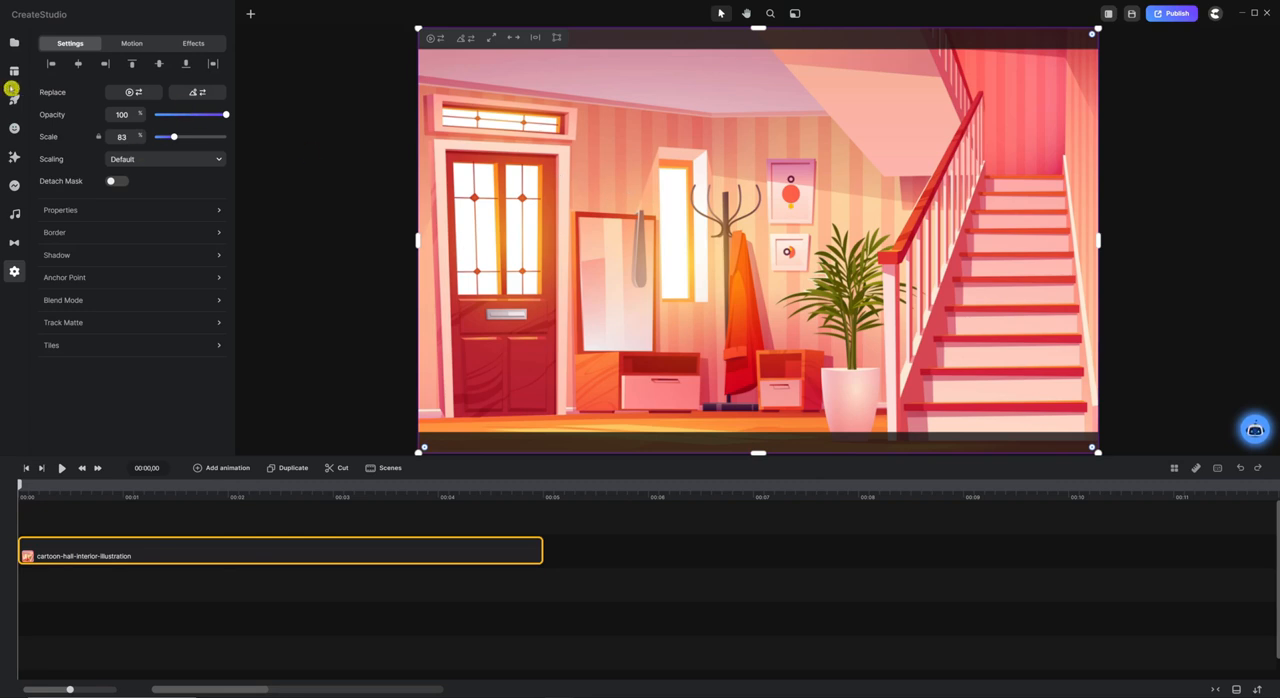
{"action": "left_click", "coordinate": [15, 43]}
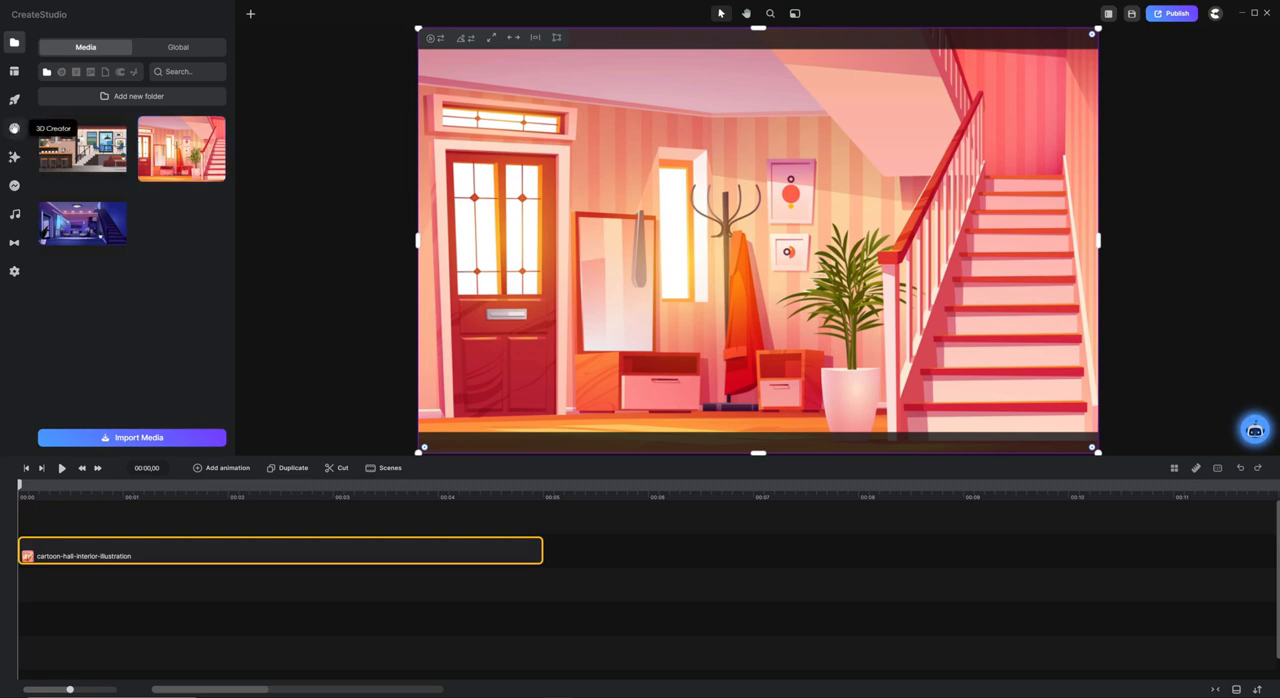
{"action": "left_click", "coordinate": [14, 128]}
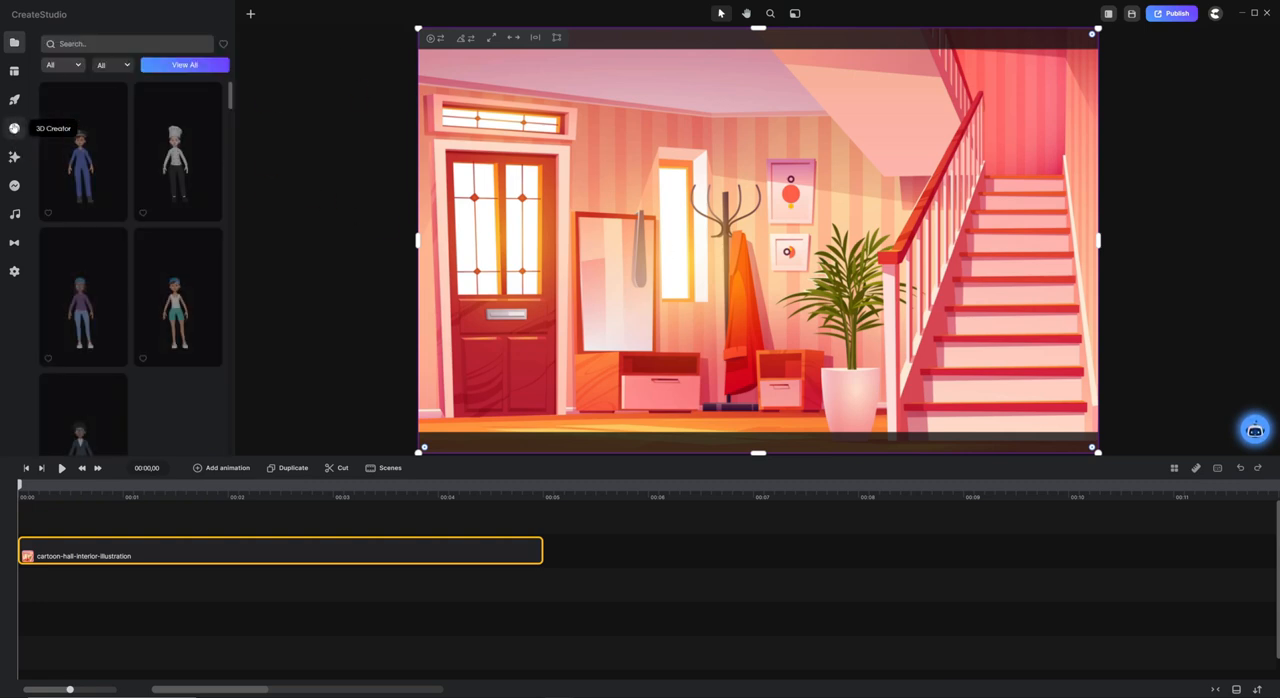
{"action": "left_click", "coordinate": [185, 64]}
{"action": "left_click", "coordinate": [903, 54]}
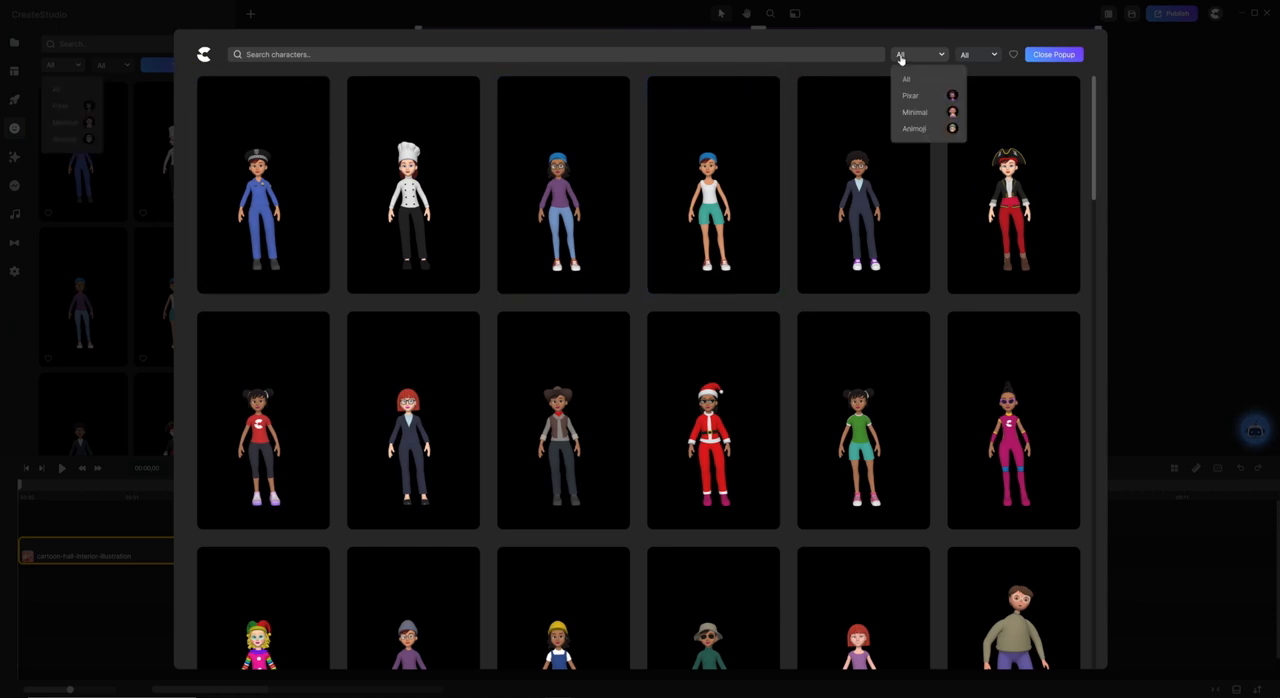
{"action": "left_click", "coordinate": [933, 98]}
{"action": "left_click", "coordinate": [985, 54]}
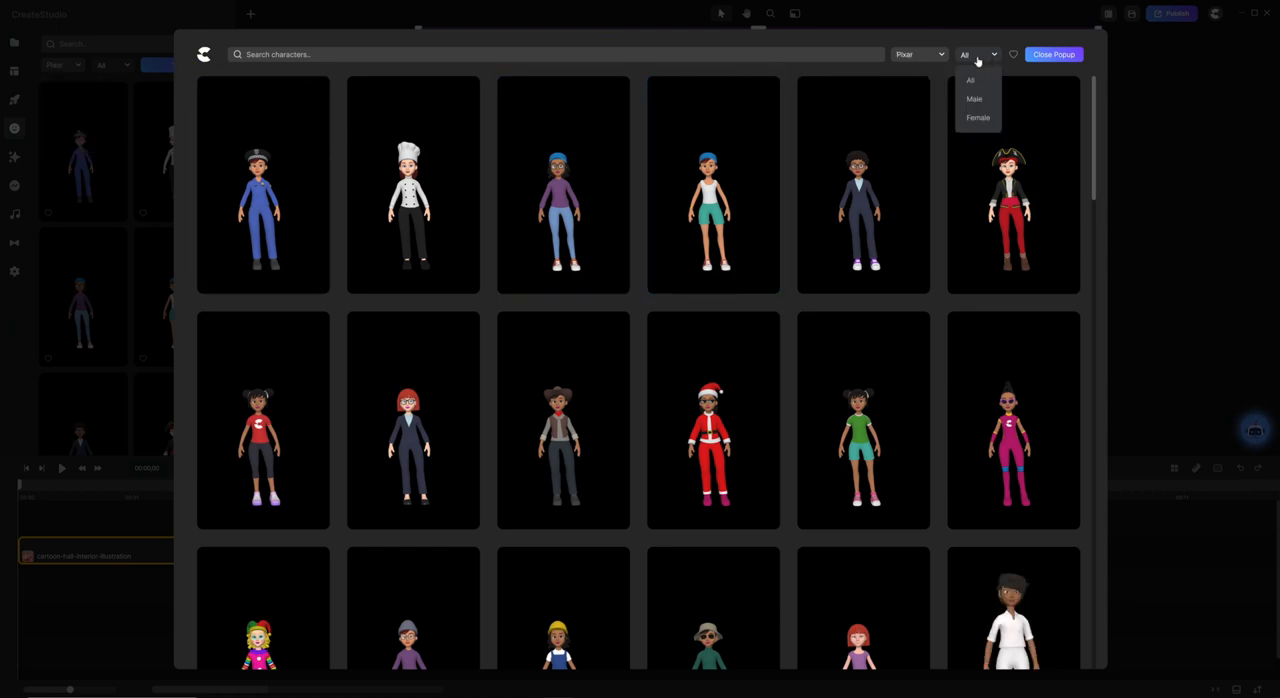
{"action": "left_click", "coordinate": [980, 120]}
Add the blonde character in yellow hard hat and blue overalls to the timeline and move her near the front door.
{"action": "scroll", "coordinate": [522, 204], "scroll_direction": "down", "scroll_amount": 5}
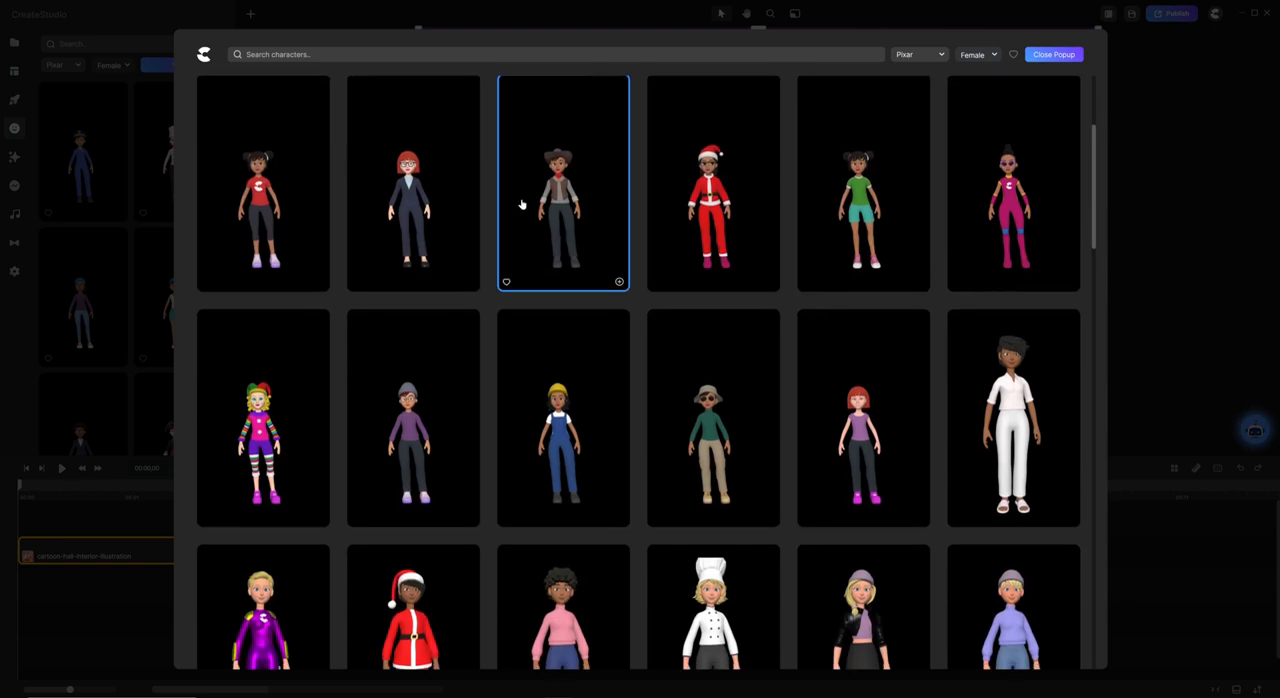
{"action": "scroll", "coordinate": [500, 257], "scroll_direction": "down", "scroll_amount": 2}
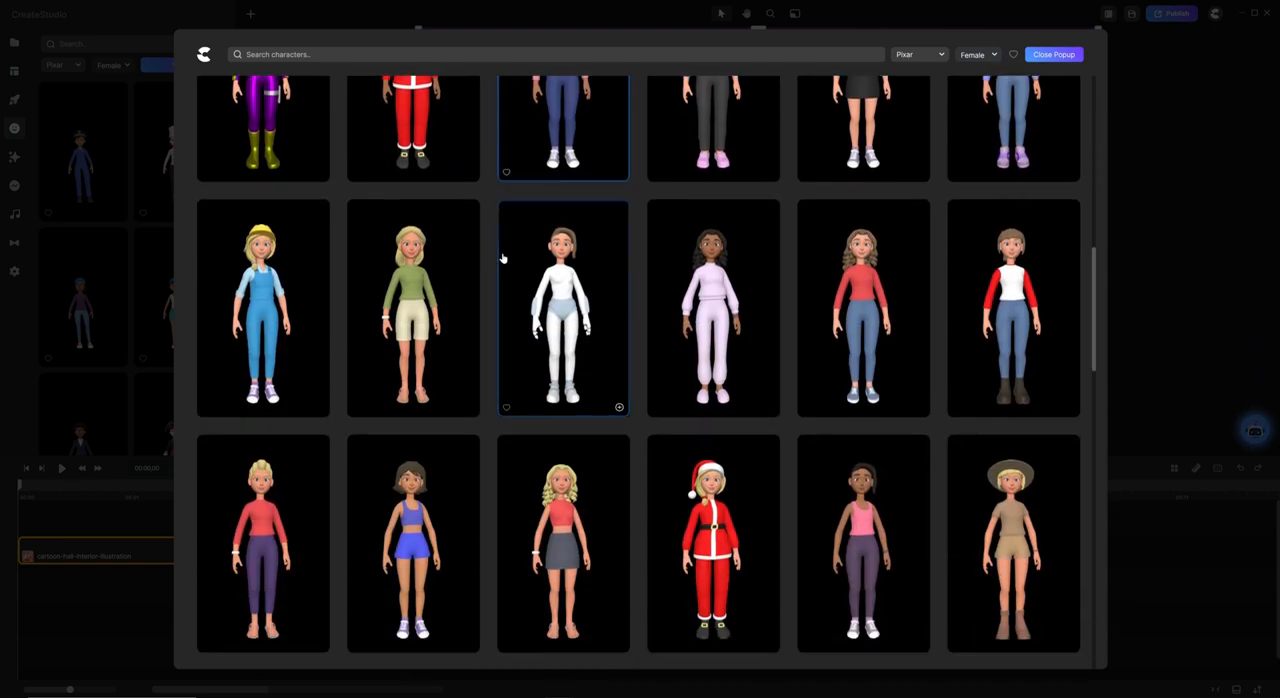
{"action": "left_click", "coordinate": [317, 405]}
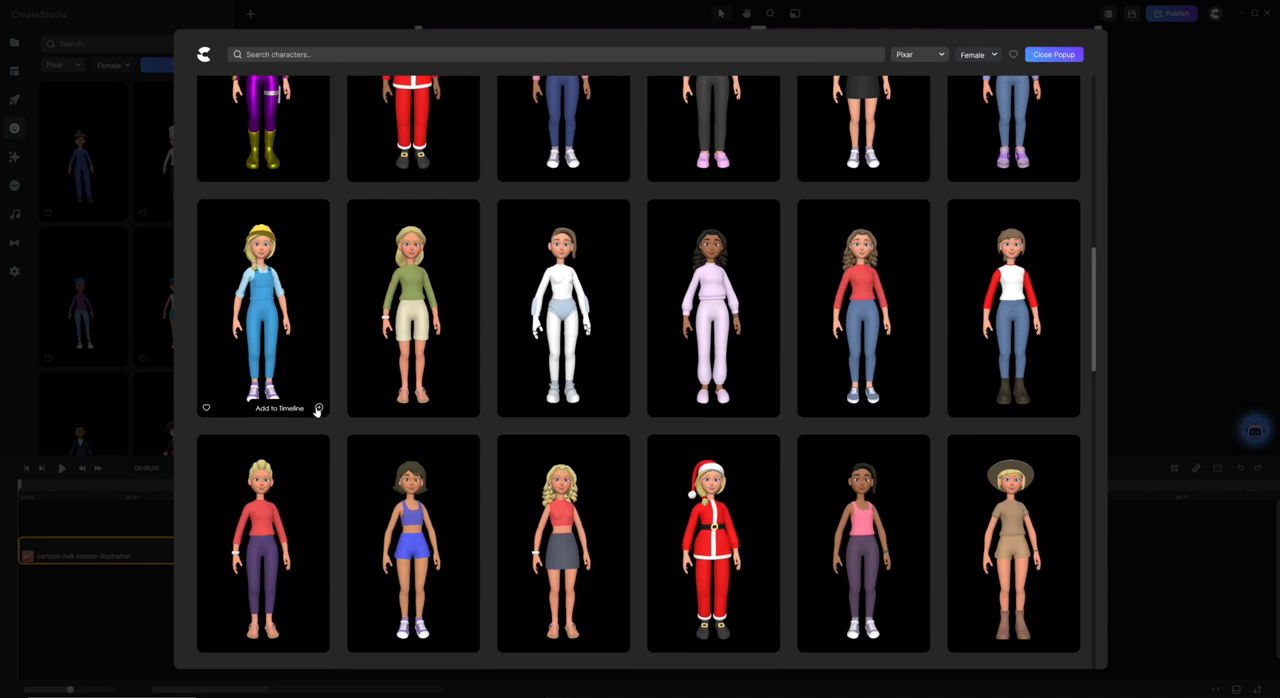
{"action": "left_click", "coordinate": [146, 517]}
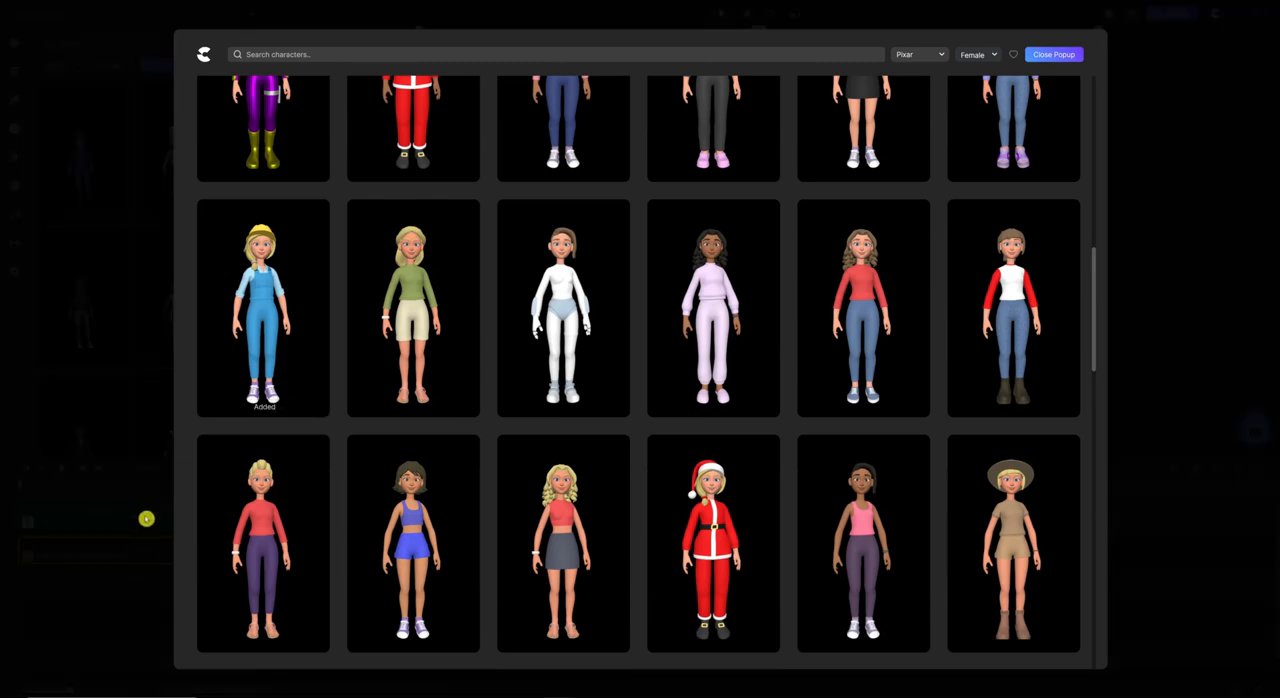
{"action": "left_click", "coordinate": [122, 581]}
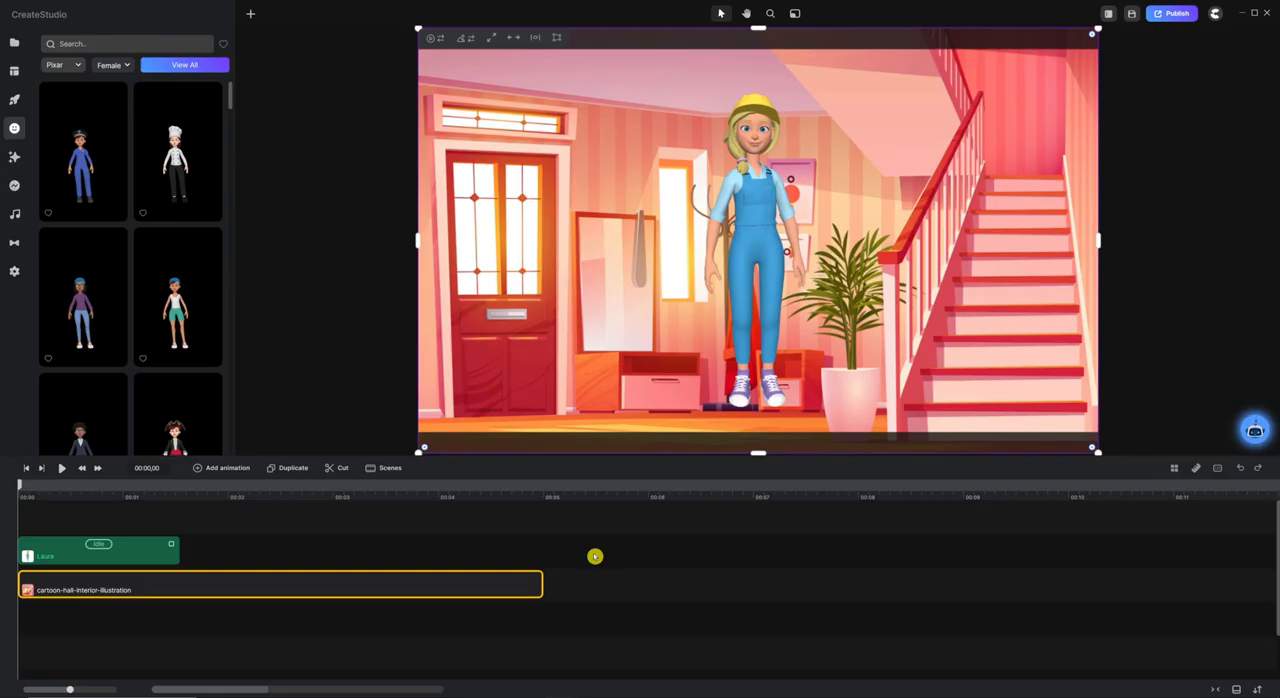
{"action": "left_click", "coordinate": [759, 205]}
{"action": "left_click_drag", "start_coordinate": [759, 205], "coordinate": [577, 215]}
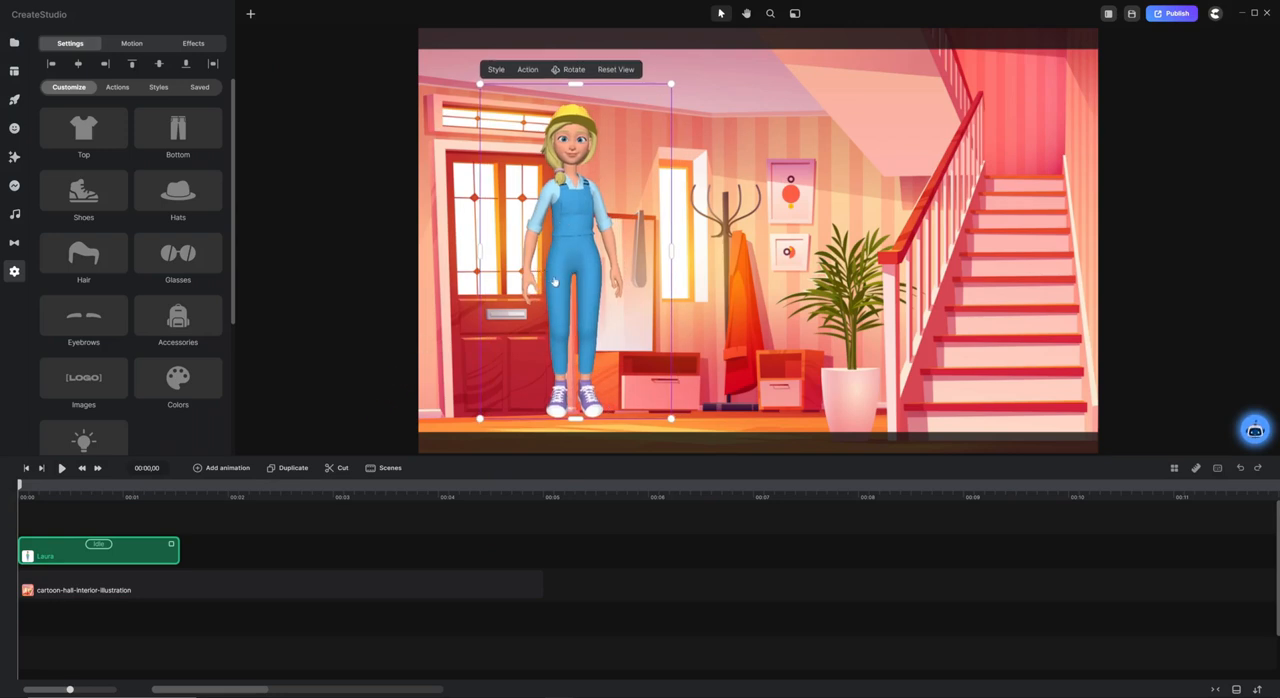
Change the character's action to Walking and turn on Disable Start for it.
{"action": "left_click", "coordinate": [100, 545]}
{"action": "scroll", "coordinate": [303, 150], "scroll_direction": "down", "scroll_amount": 6}
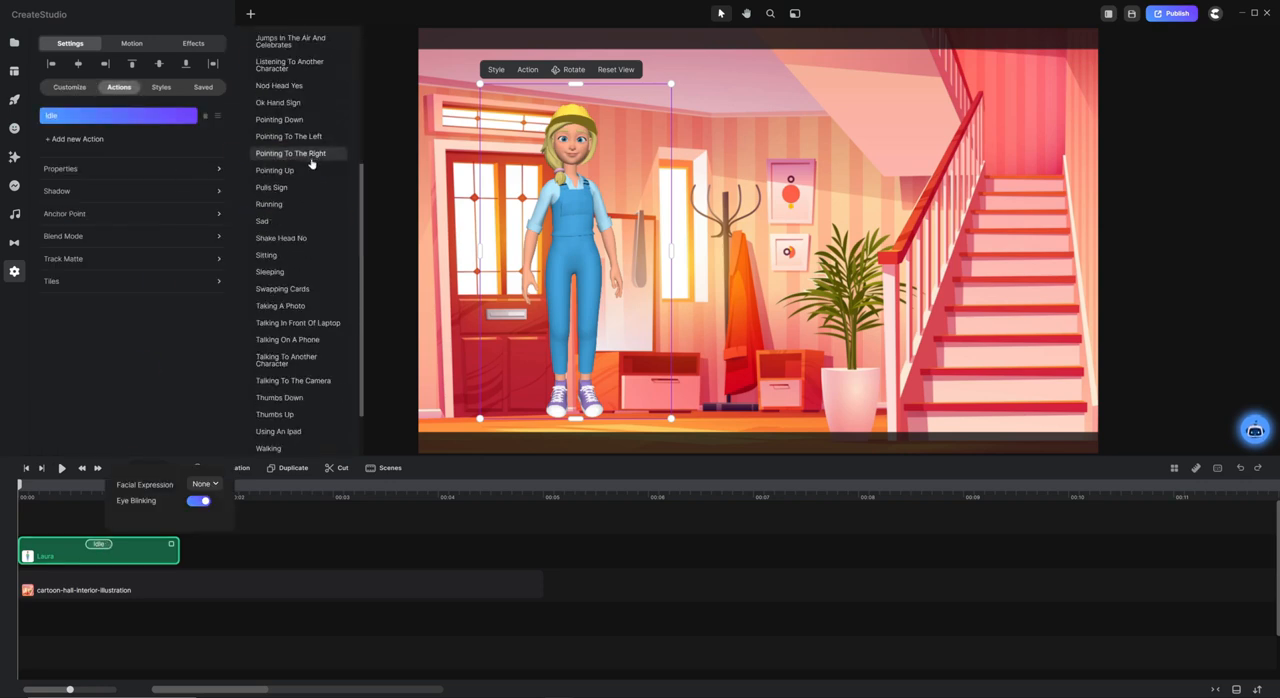
{"action": "left_click", "coordinate": [298, 383]}
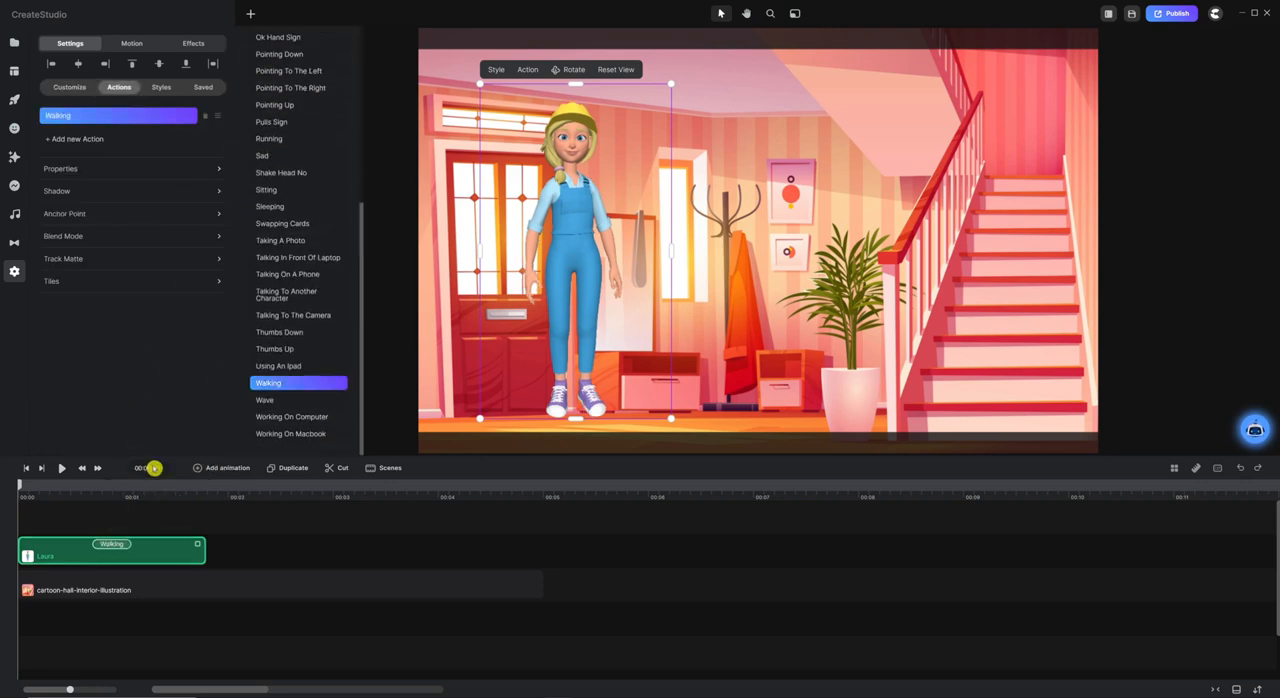
{"action": "left_click", "coordinate": [274, 526]}
{"action": "left_click", "coordinate": [107, 542]}
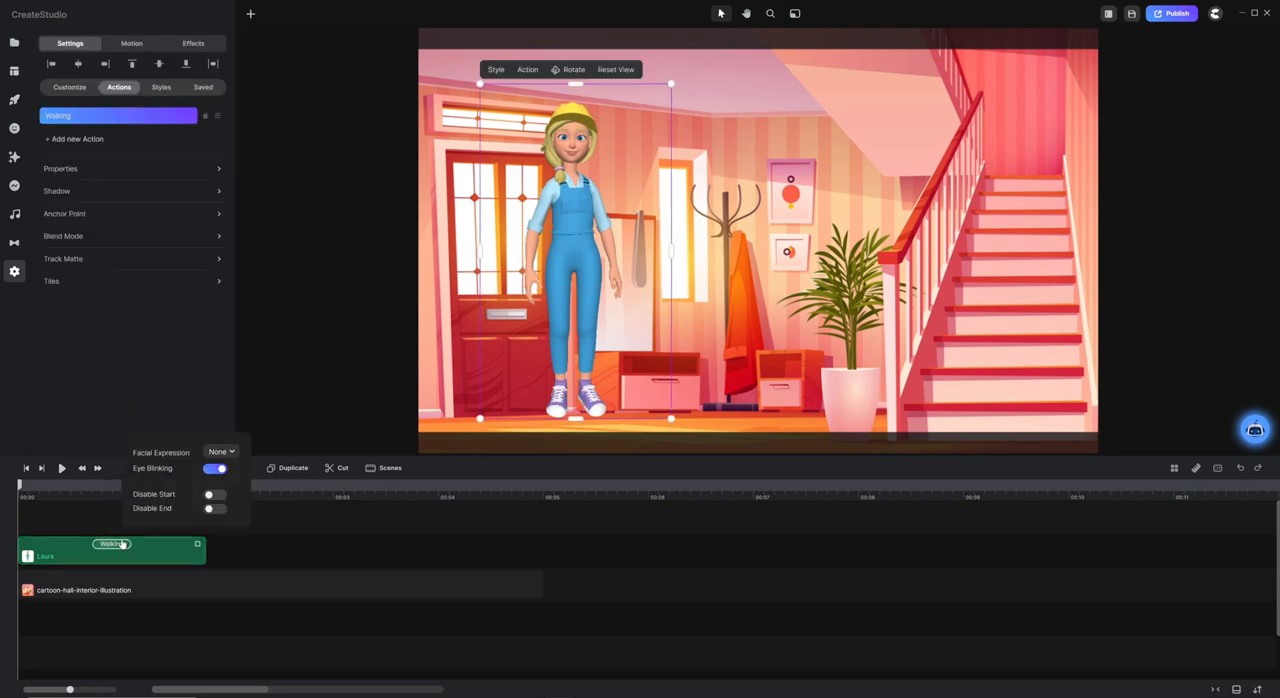
{"action": "left_click", "coordinate": [213, 496]}
{"action": "left_click", "coordinate": [386, 540]}
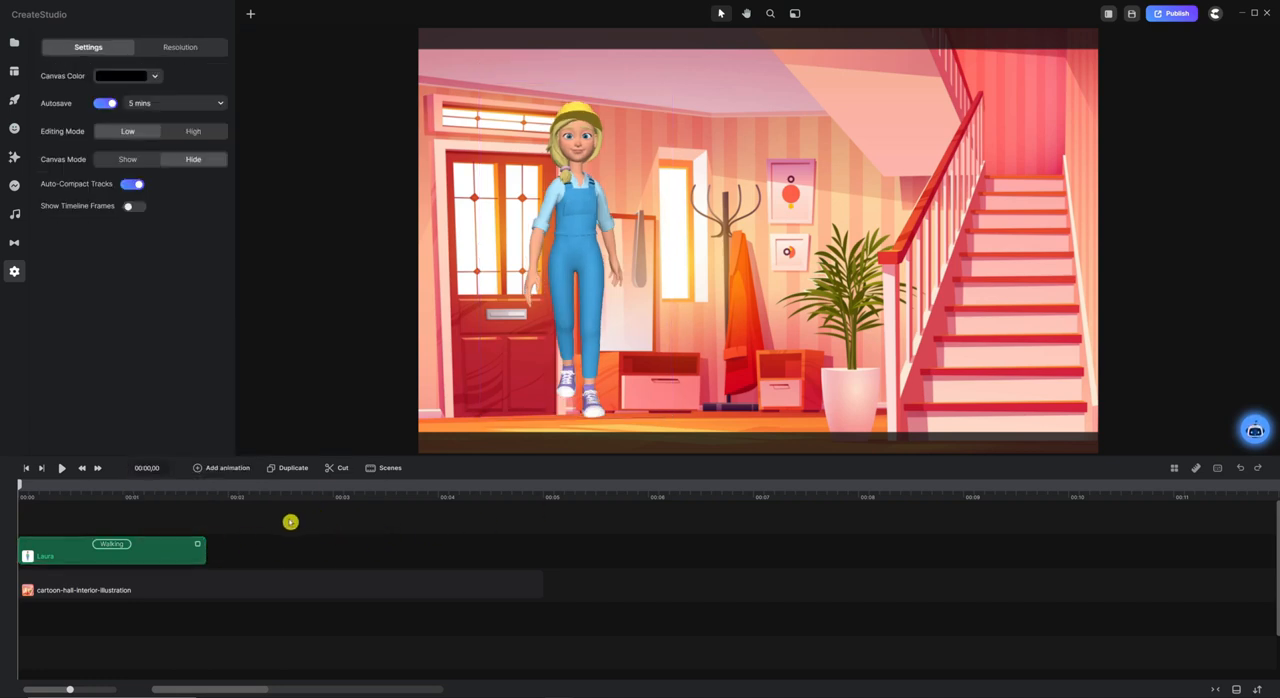
Extend both the hall background clip and the character's Walking clip to about 15.5 seconds on the timeline.
{"action": "left_click_drag", "start_coordinate": [203, 544], "coordinate": [532, 544]}
{"action": "left_click", "coordinate": [486, 585]}
{"action": "left_click", "coordinate": [450, 530]}
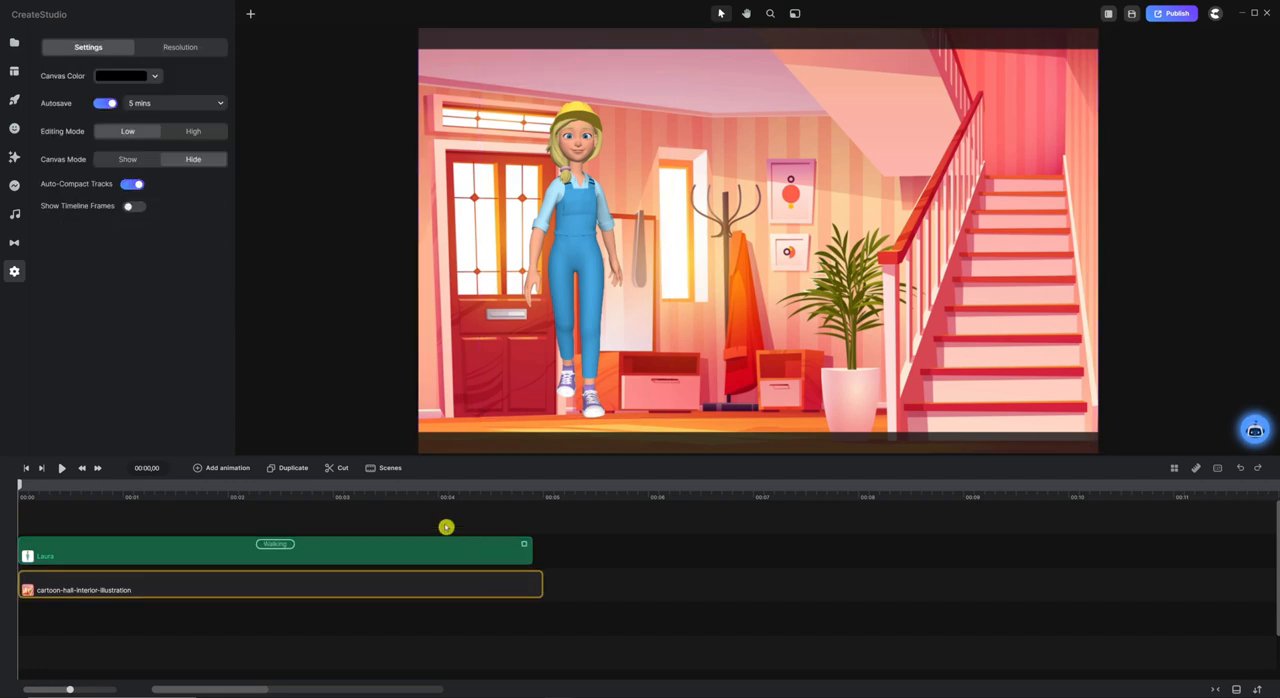
{"action": "left_click_drag", "start_coordinate": [449, 496], "coordinate": [401, 498]}
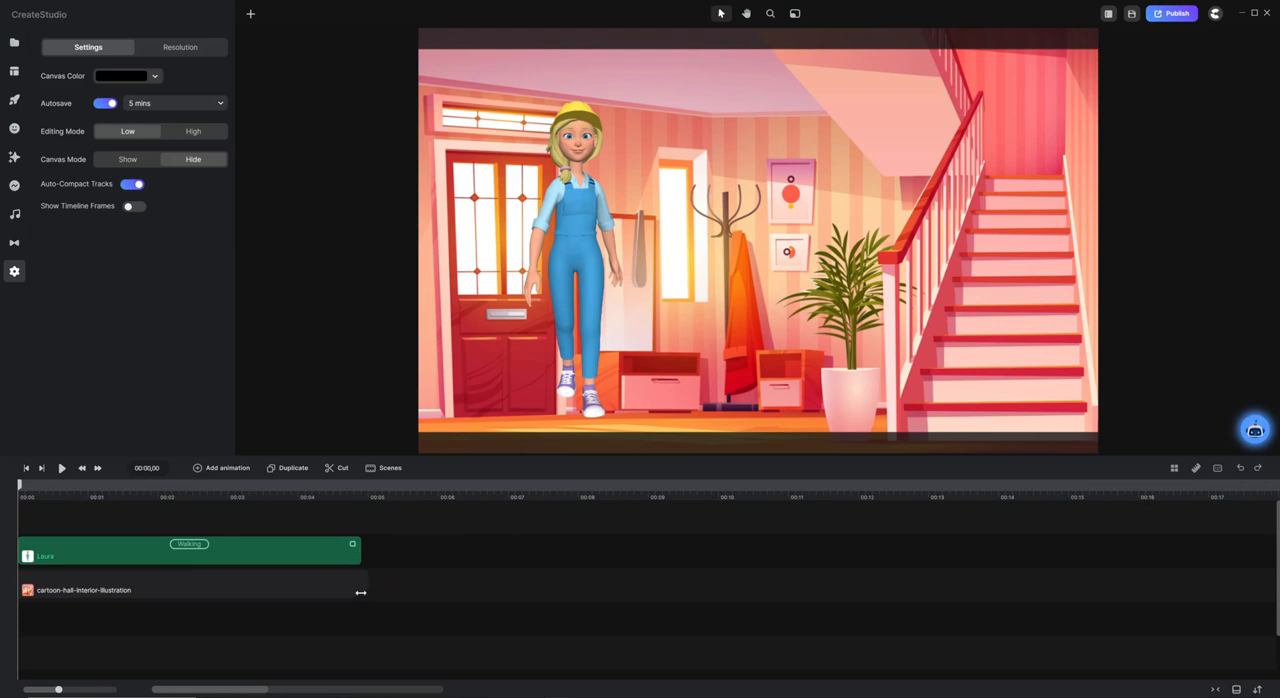
{"action": "left_click", "coordinate": [362, 589]}
{"action": "left_click_drag", "start_coordinate": [368, 584], "coordinate": [1100, 563]}
{"action": "left_click", "coordinate": [391, 560]}
{"action": "left_click", "coordinate": [351, 545]}
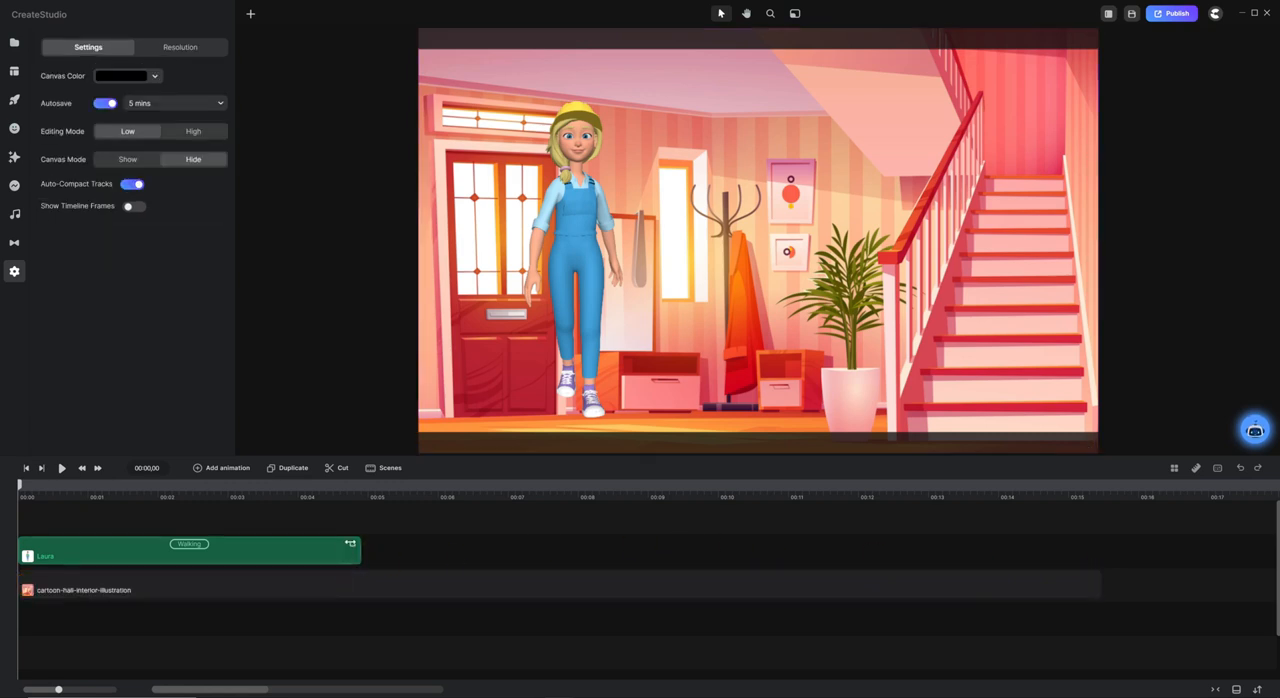
{"action": "left_click_drag", "start_coordinate": [362, 542], "coordinate": [1100, 543]}
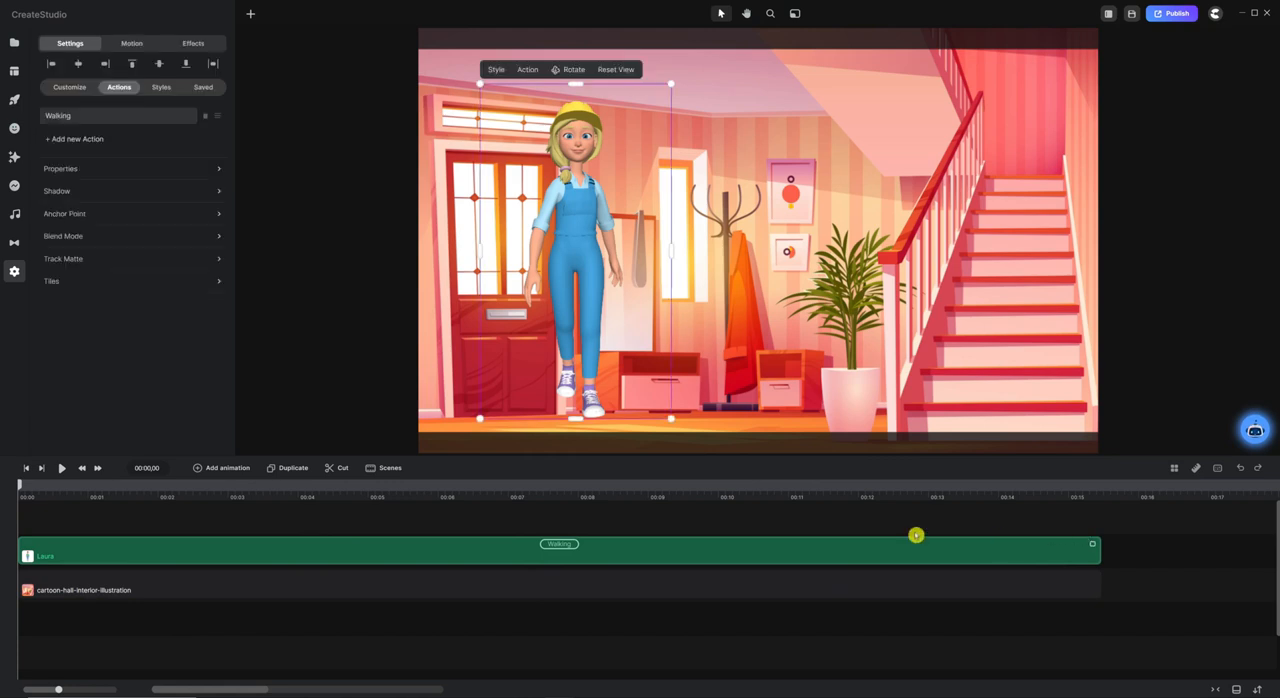
{"action": "left_click", "coordinate": [437, 518]}
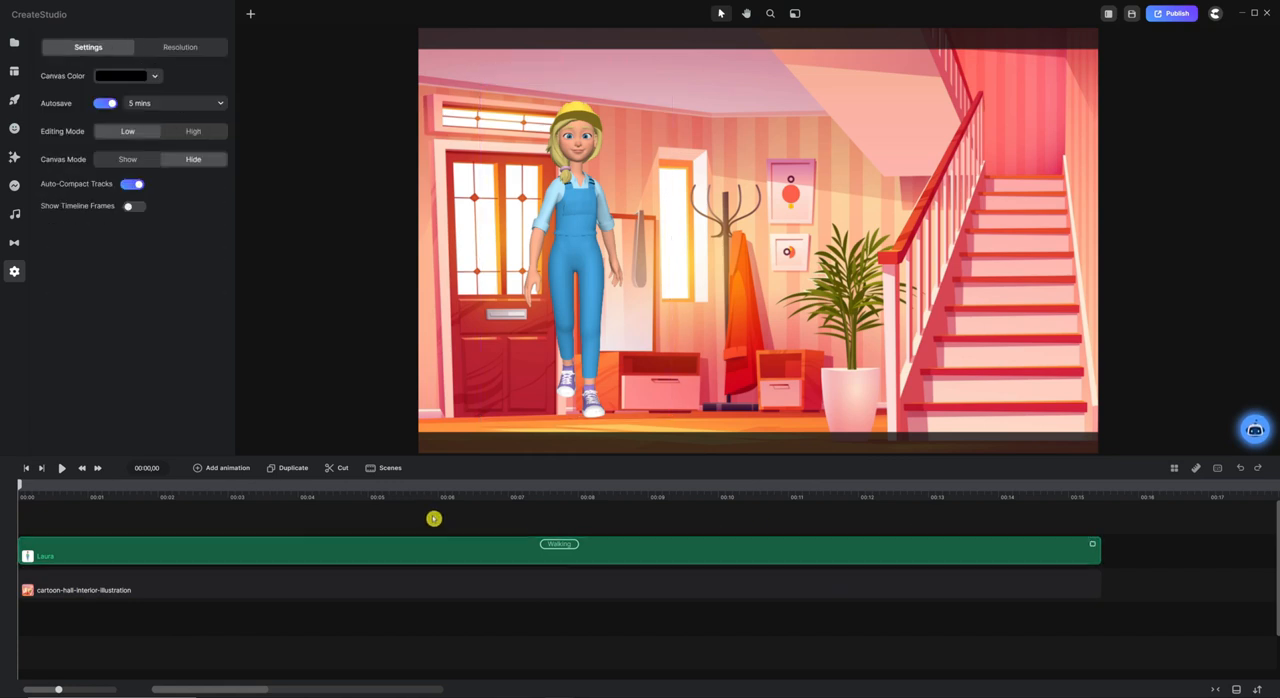
Scale the character down slightly and place her in front of the door at the scene's edge.
{"action": "left_click", "coordinate": [587, 205]}
{"action": "left_click_drag", "start_coordinate": [670, 84], "coordinate": [640, 119]}
{"action": "left_click_drag", "start_coordinate": [553, 338], "coordinate": [486, 356]}
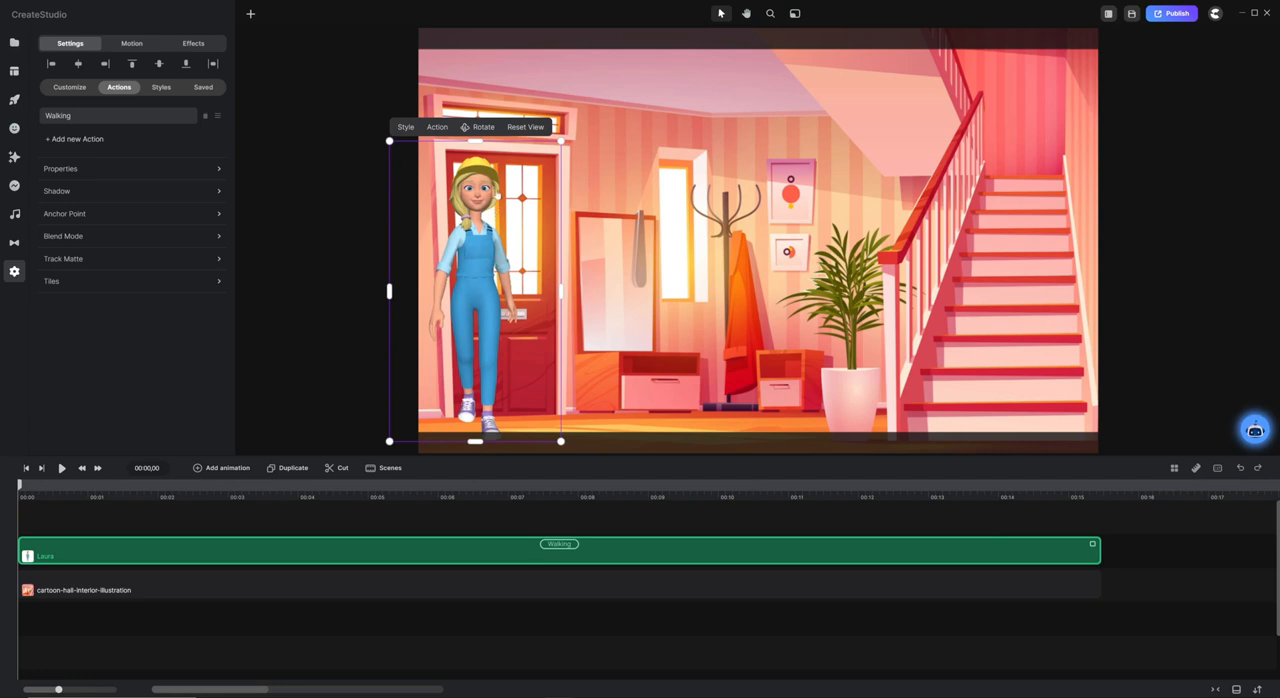
Rotate the character's view sideways so she faces the staircase, and nudge her slightly lower on the floor.
{"action": "left_click", "coordinate": [480, 128]}
{"action": "left_click_drag", "start_coordinate": [484, 286], "coordinate": [569, 283]}
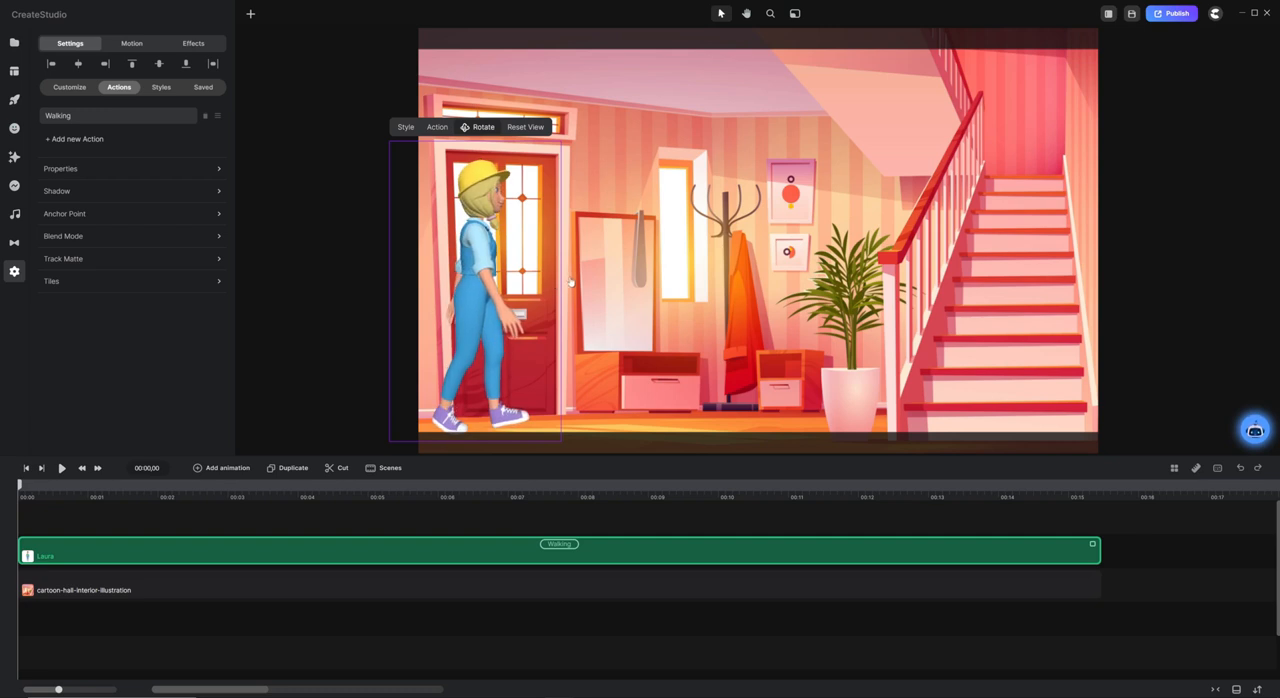
{"action": "left_click", "coordinate": [470, 134]}
{"action": "left_click_drag", "start_coordinate": [500, 245], "coordinate": [497, 251]}
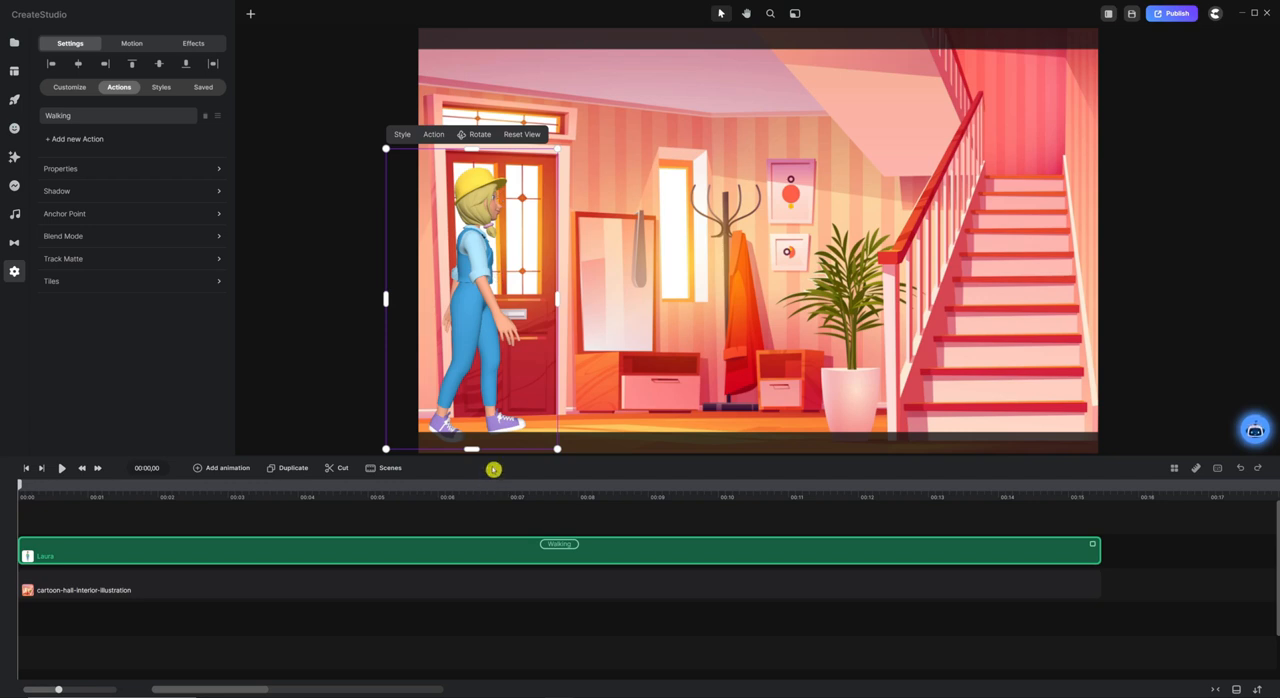
Add a Position animation with Linear easing to the character at the start of the timeline.
{"action": "left_click", "coordinate": [226, 468]}
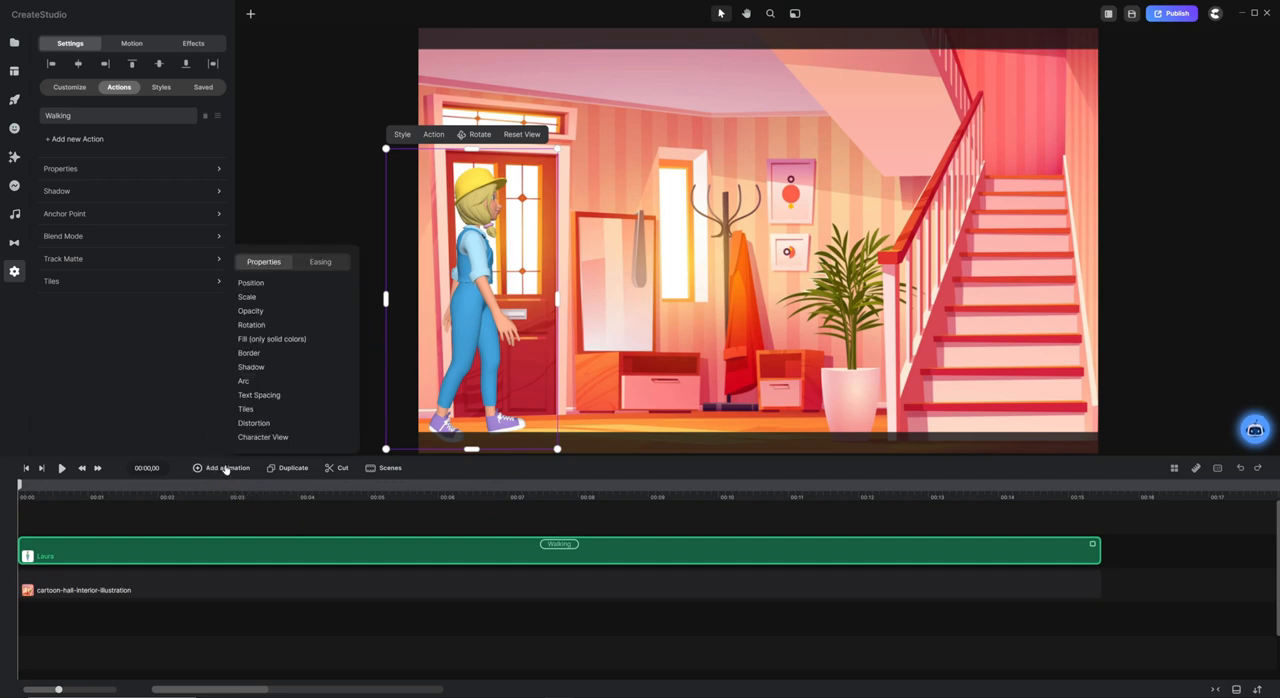
{"action": "left_click", "coordinate": [250, 284]}
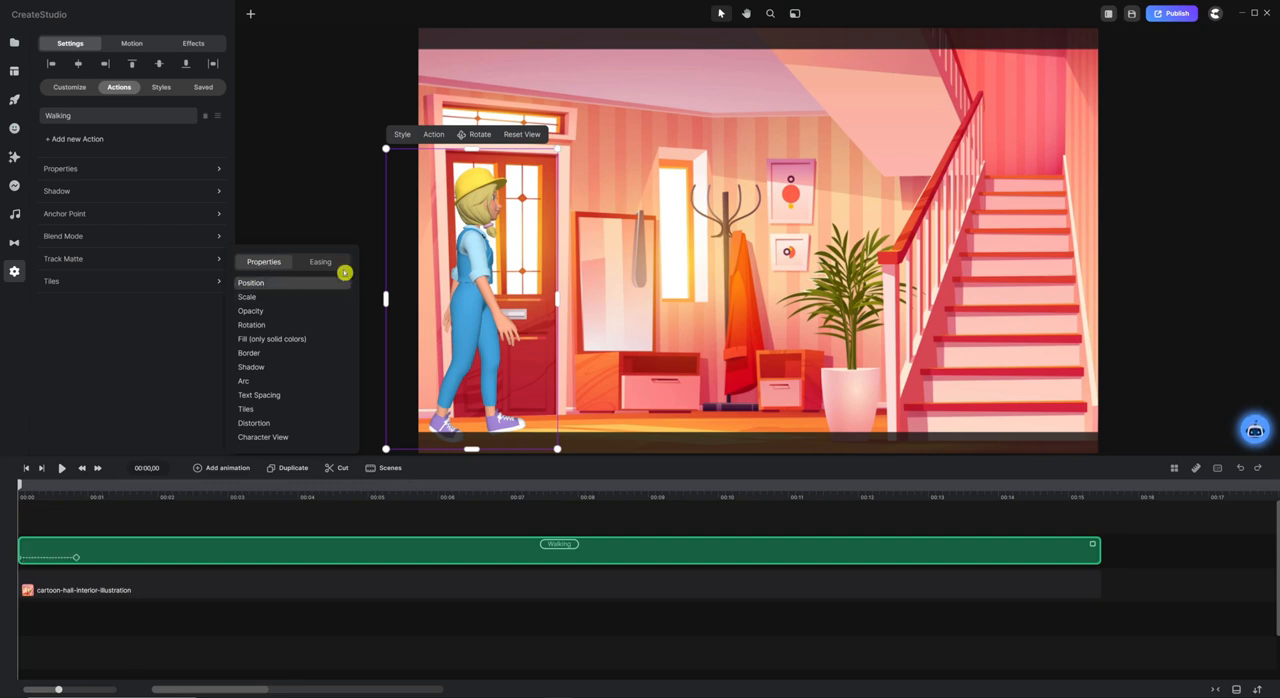
{"action": "left_click", "coordinate": [322, 263]}
{"action": "left_click", "coordinate": [250, 356]}
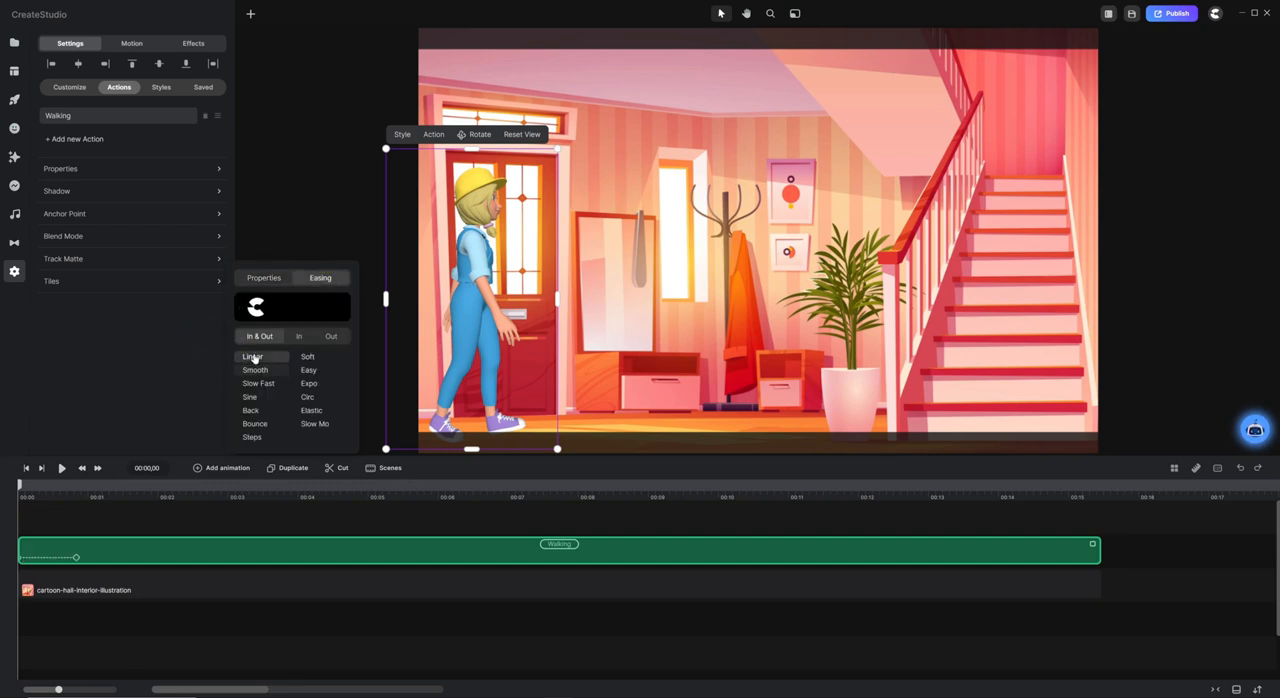
{"action": "left_click", "coordinate": [128, 514]}
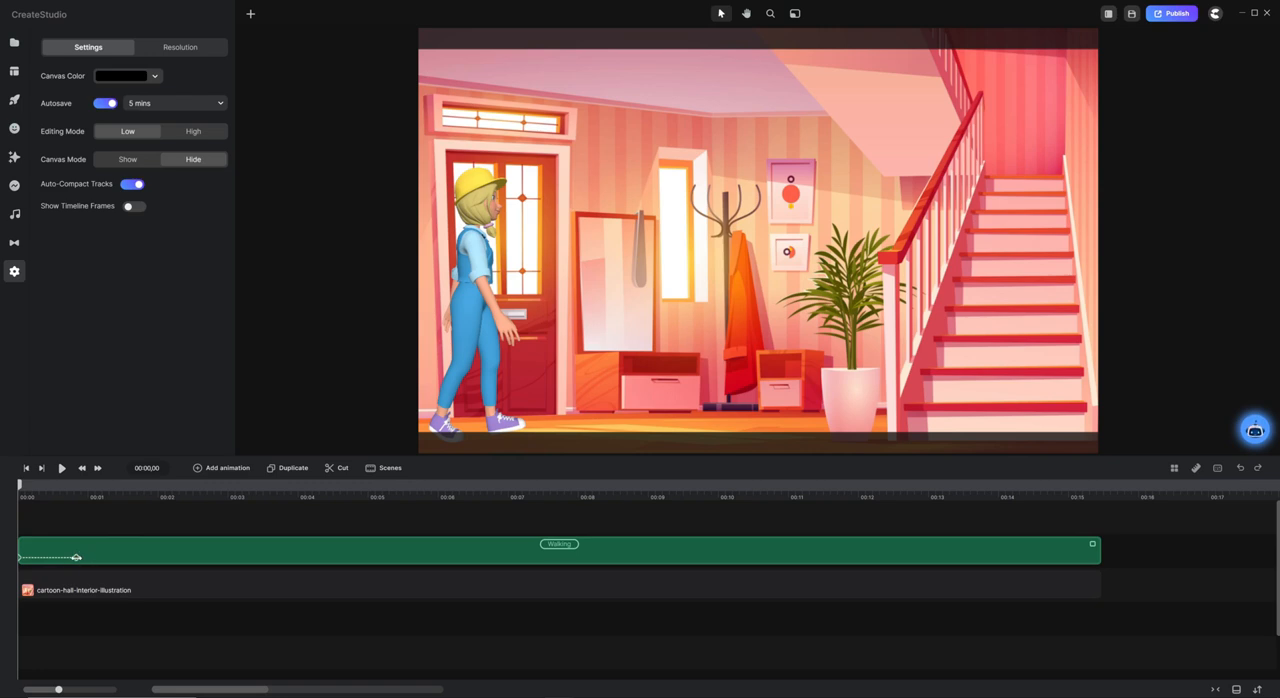
Stretch the Position animation to end at 00:04,02 and move the character to the foot of the stairs there.
{"action": "left_click_drag", "start_coordinate": [113, 558], "coordinate": [333, 557]}
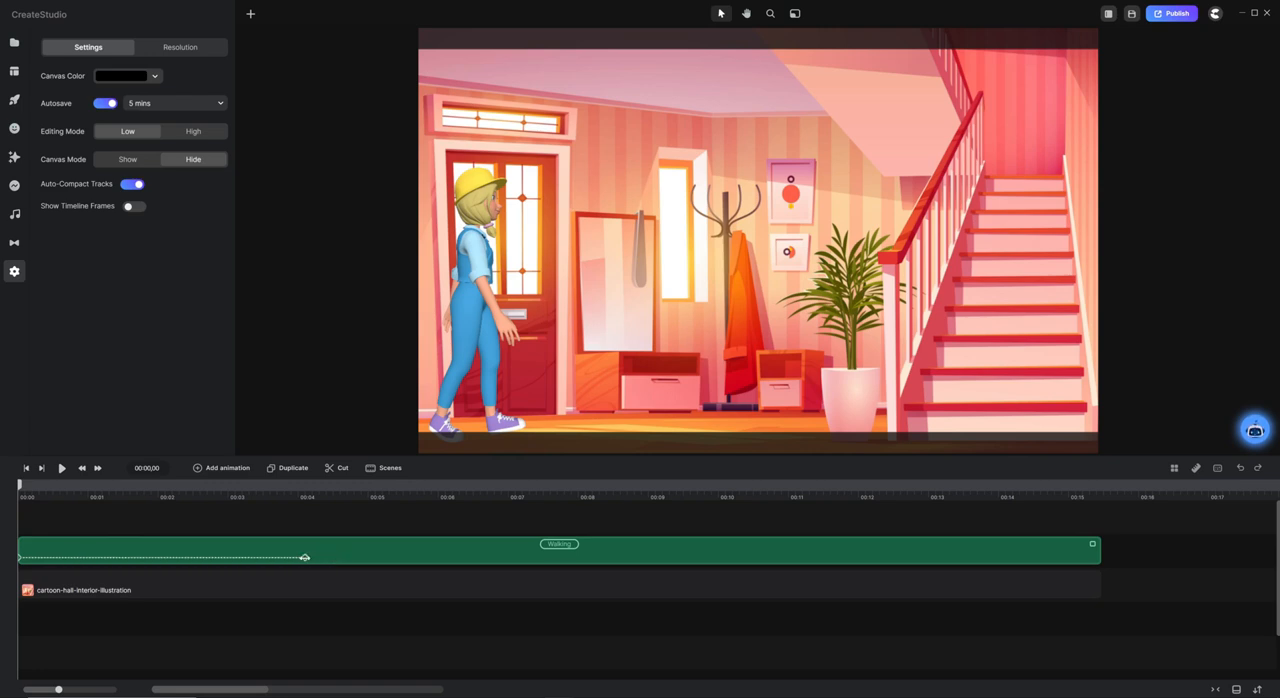
{"action": "left_click", "coordinate": [302, 557]}
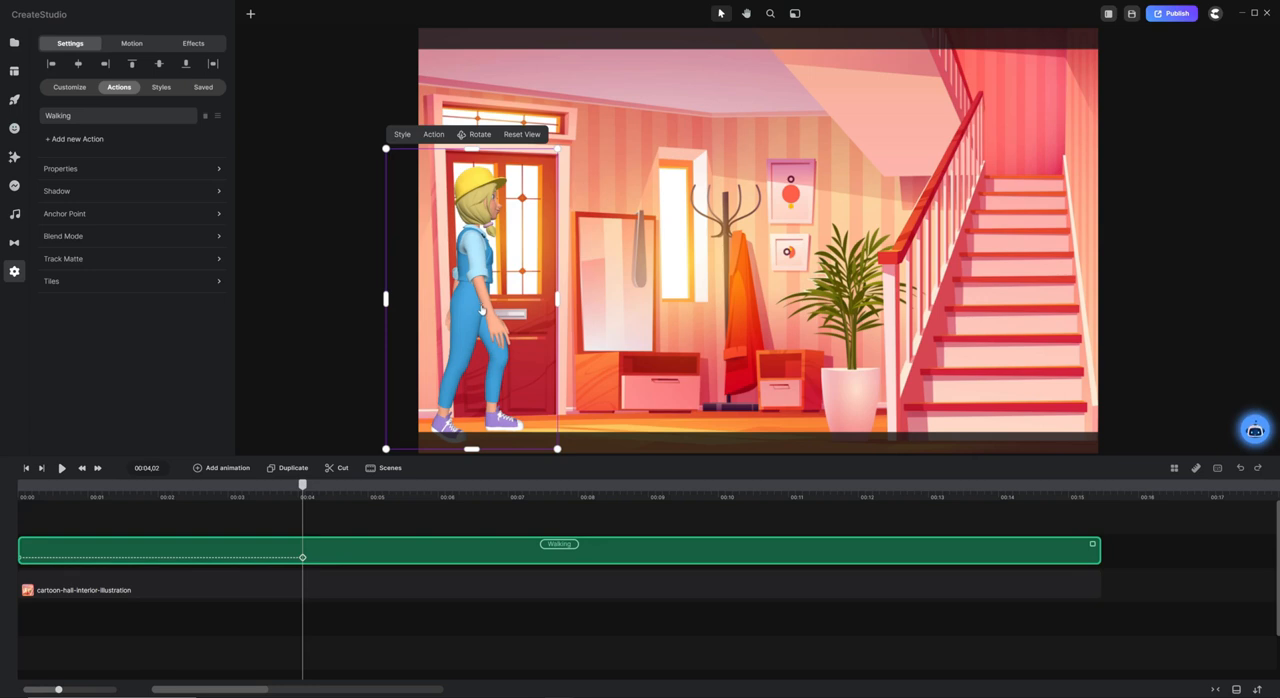
{"action": "left_click_drag", "start_coordinate": [481, 315], "coordinate": [1007, 311]}
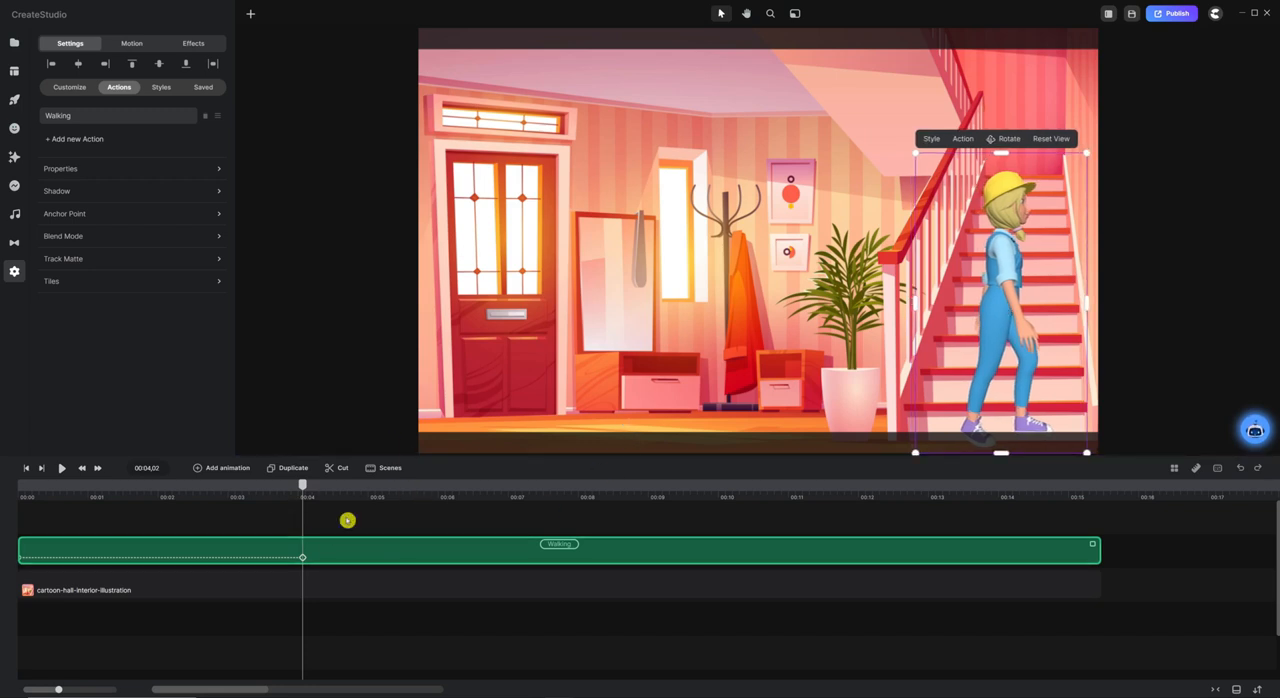
Add a Character View animation to the character at 00:04,02 and shorten it to end at 00:04,08.
{"action": "left_click", "coordinate": [235, 471]}
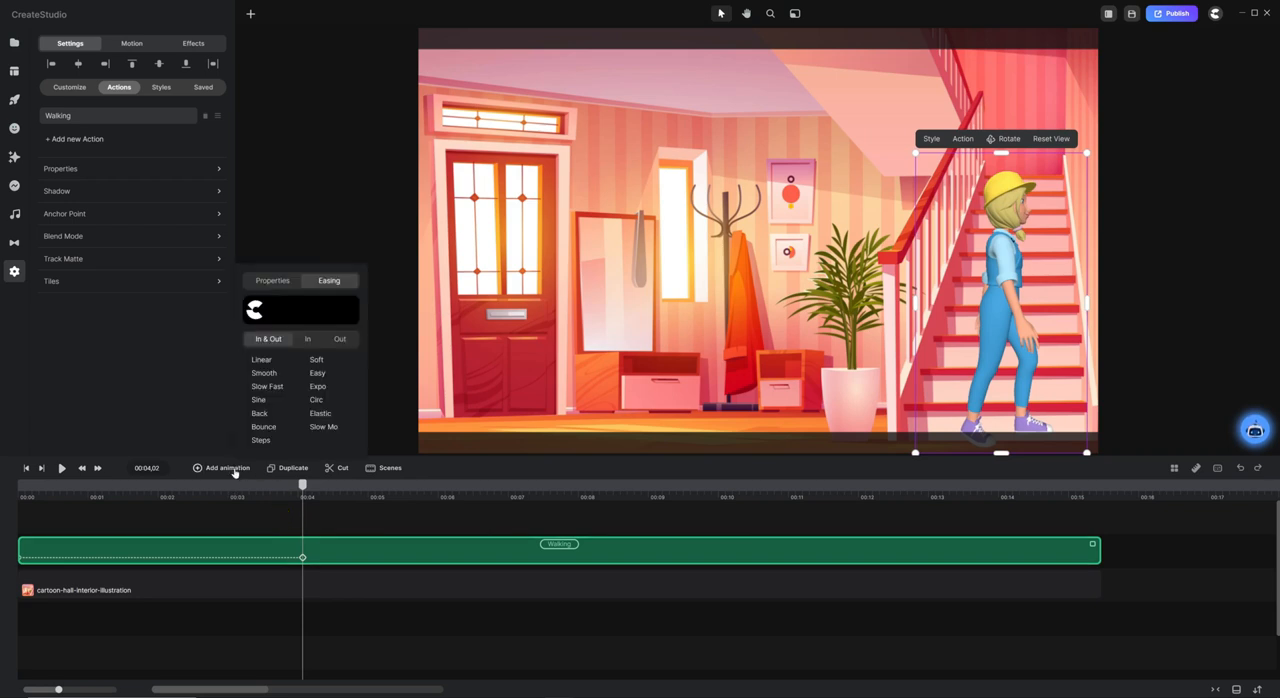
{"action": "left_click", "coordinate": [279, 284]}
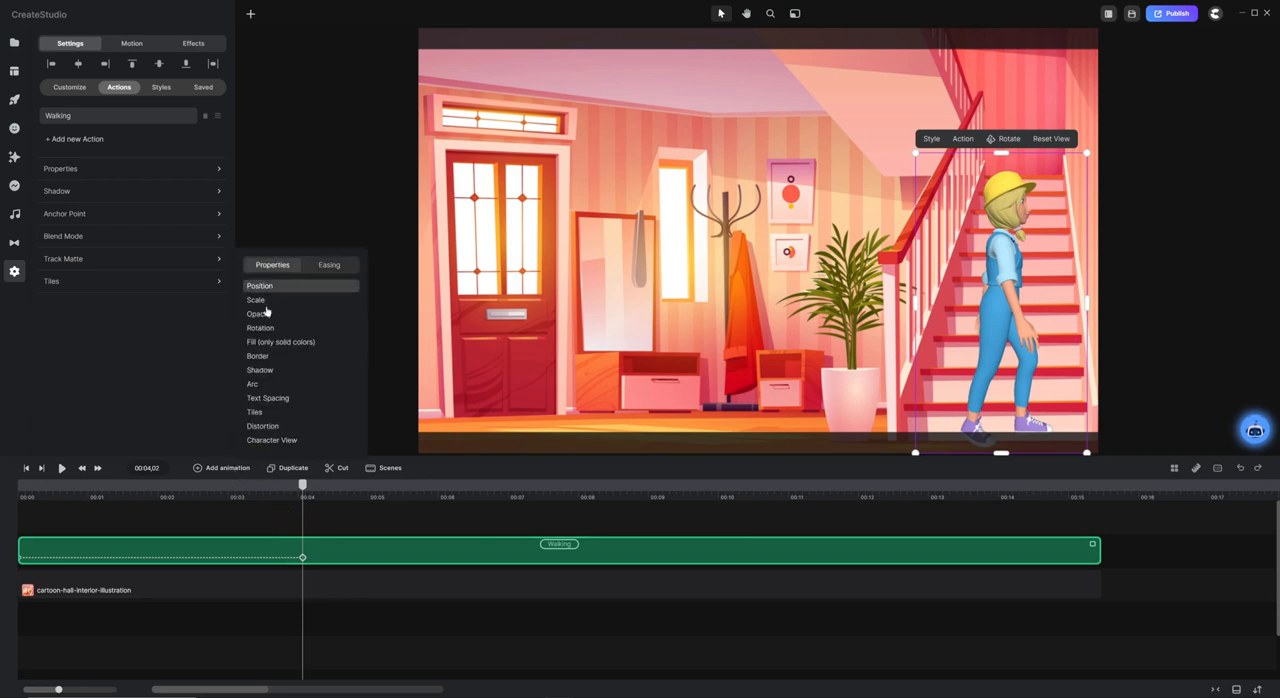
{"action": "left_click", "coordinate": [290, 441]}
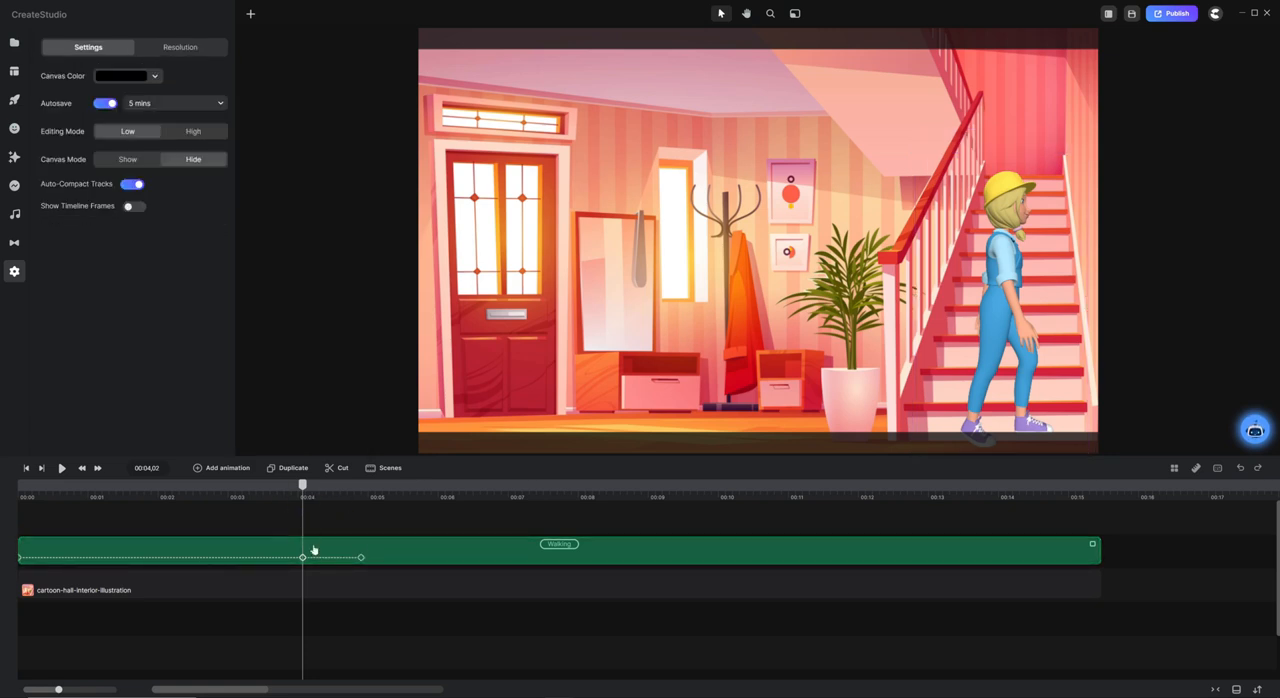
{"action": "left_click", "coordinate": [361, 557]}
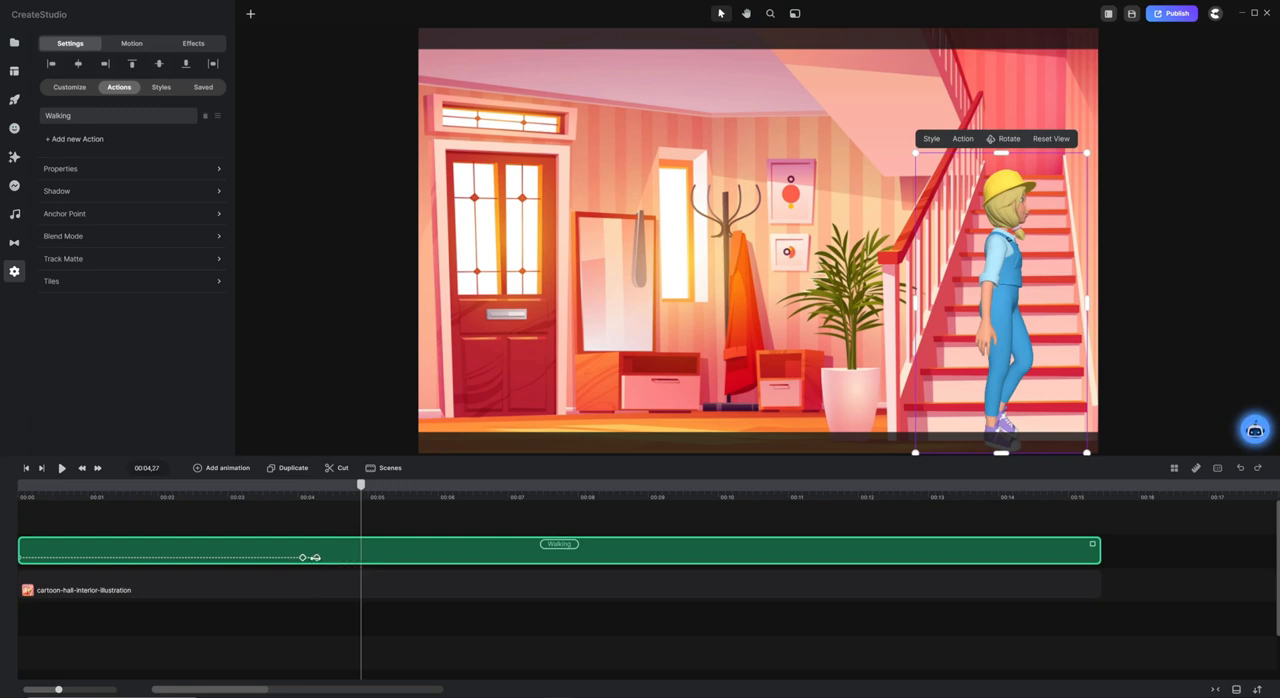
{"action": "left_click", "coordinate": [316, 557]}
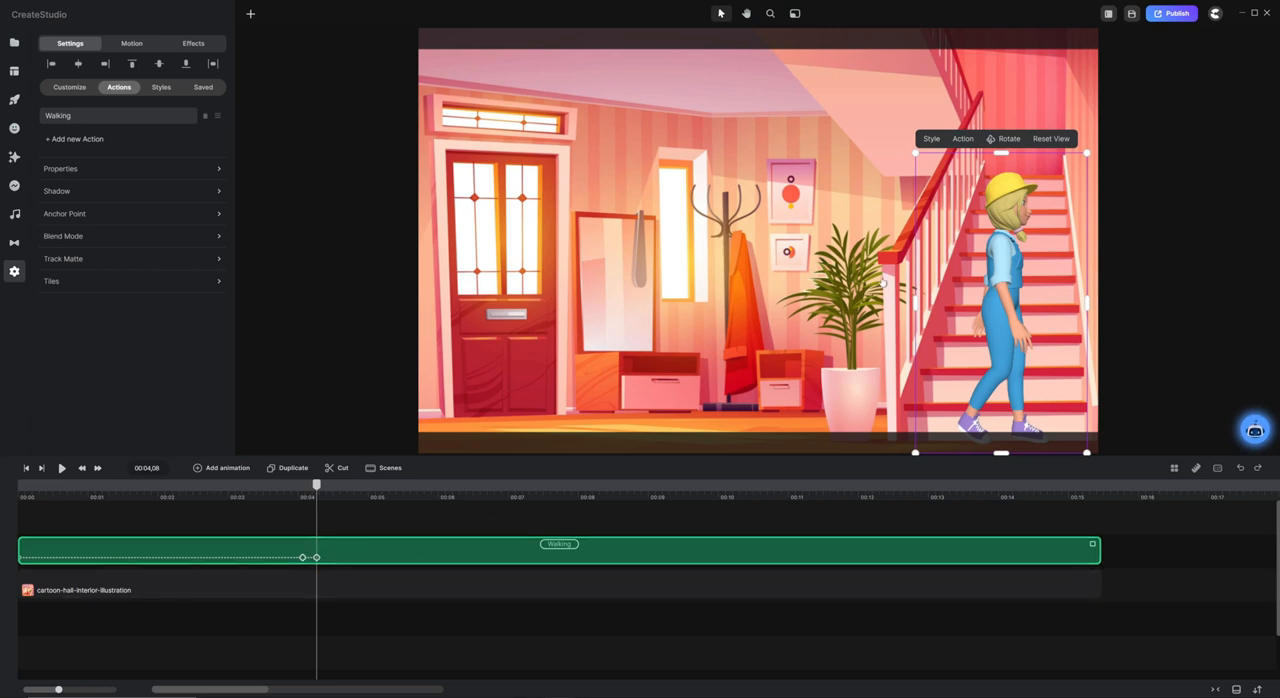
Rotate the character's view at 00:04,08 so she faces up the stairs with her back to the viewer, and save the project.
{"action": "left_click", "coordinate": [1005, 139]}
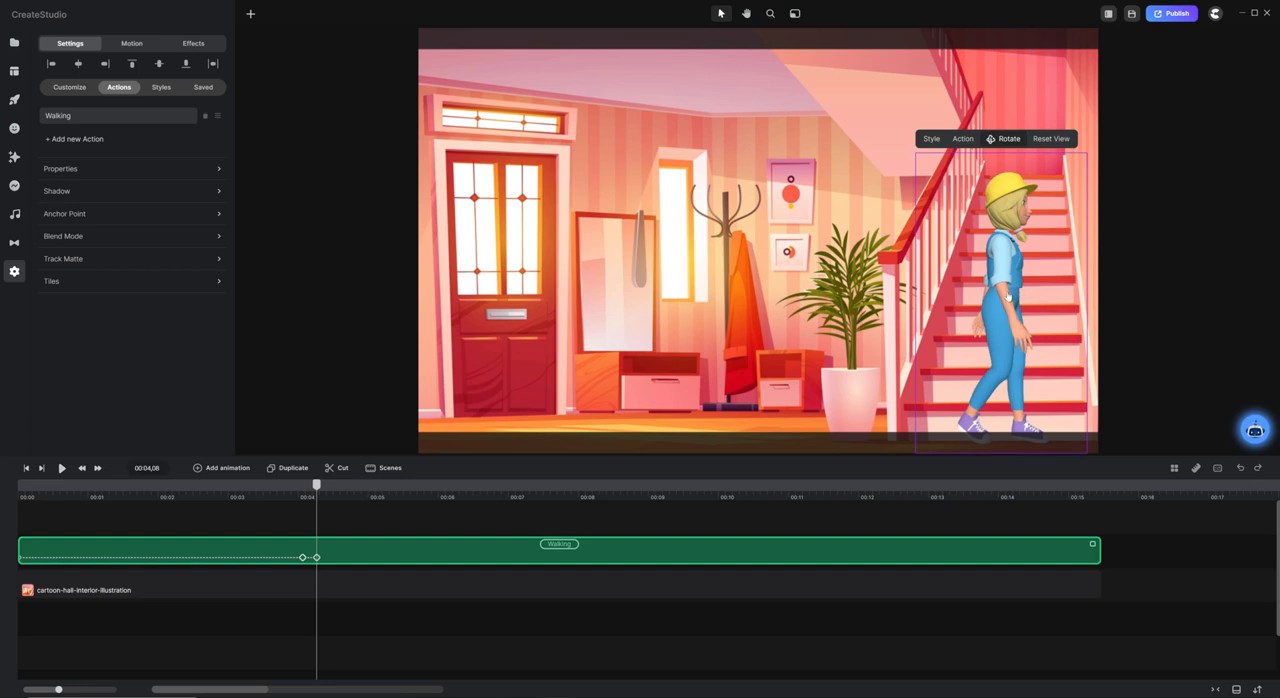
{"action": "left_click_drag", "start_coordinate": [1008, 297], "coordinate": [1130, 302]}
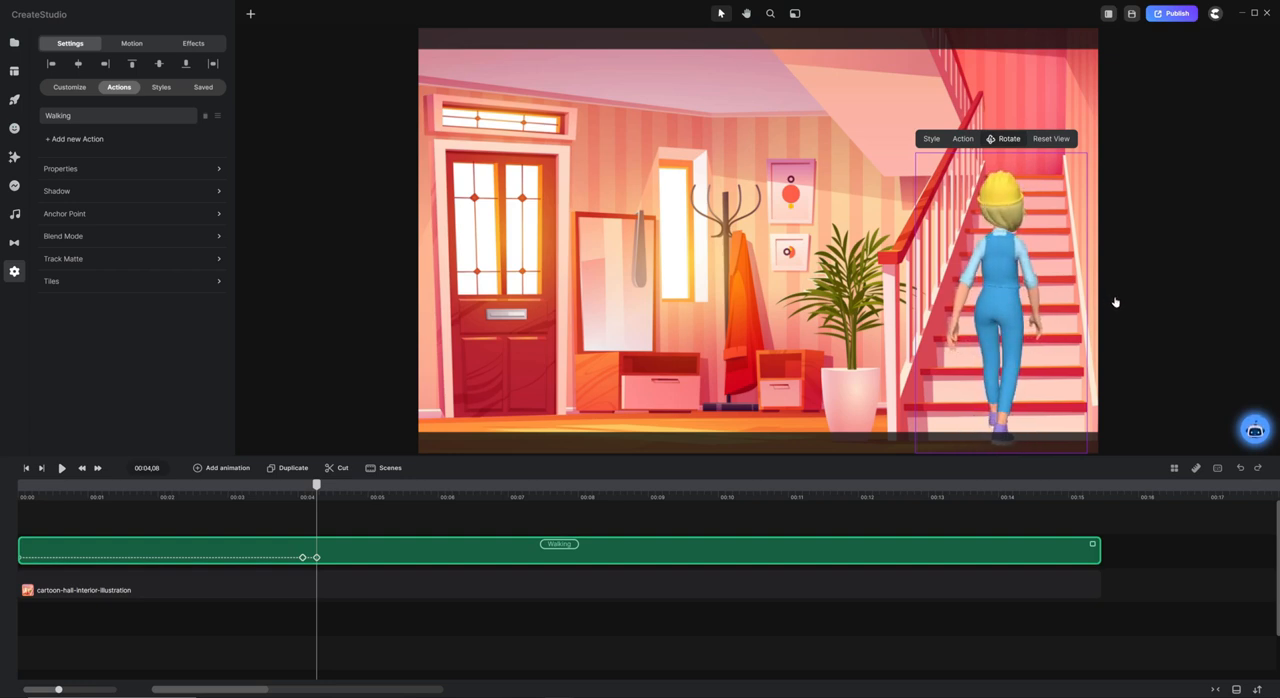
{"action": "key", "text": "ctrl+s"}
Animate Position and Scale with Linear easing from 00:04,08 to 00:07,04, moving the character to the top of the stairs and making her smaller.
{"action": "left_click", "coordinate": [230, 468]}
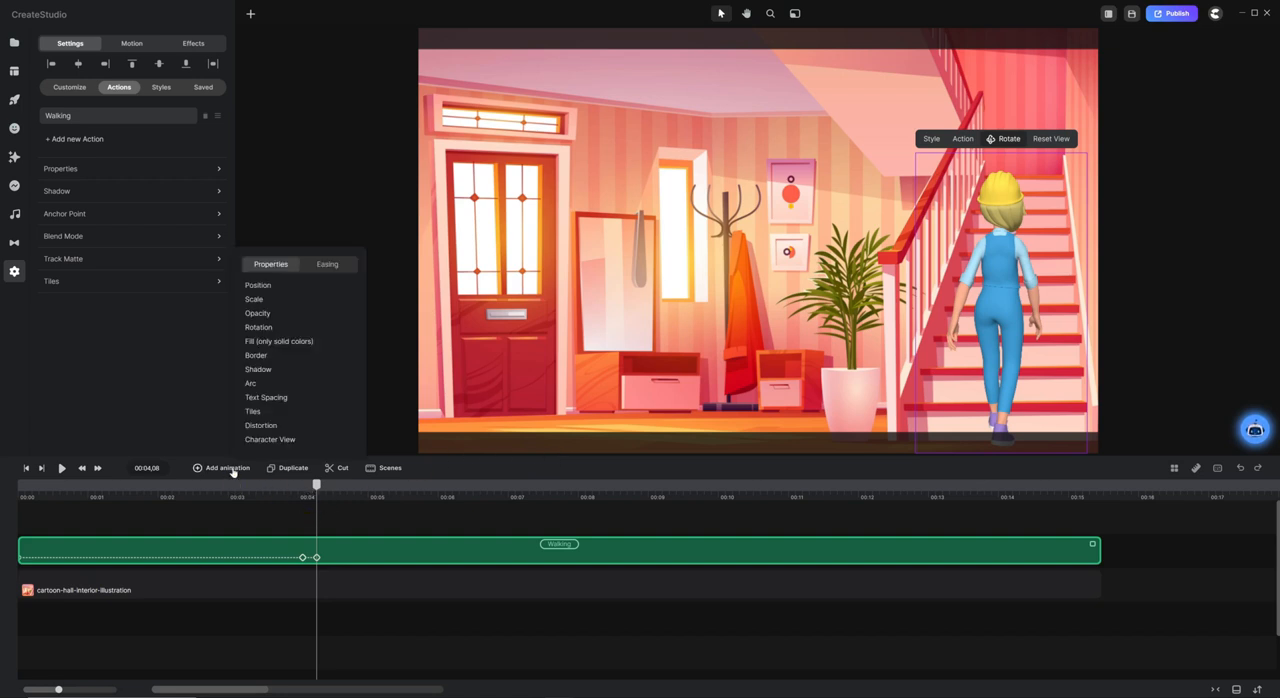
{"action": "left_click", "coordinate": [291, 288]}
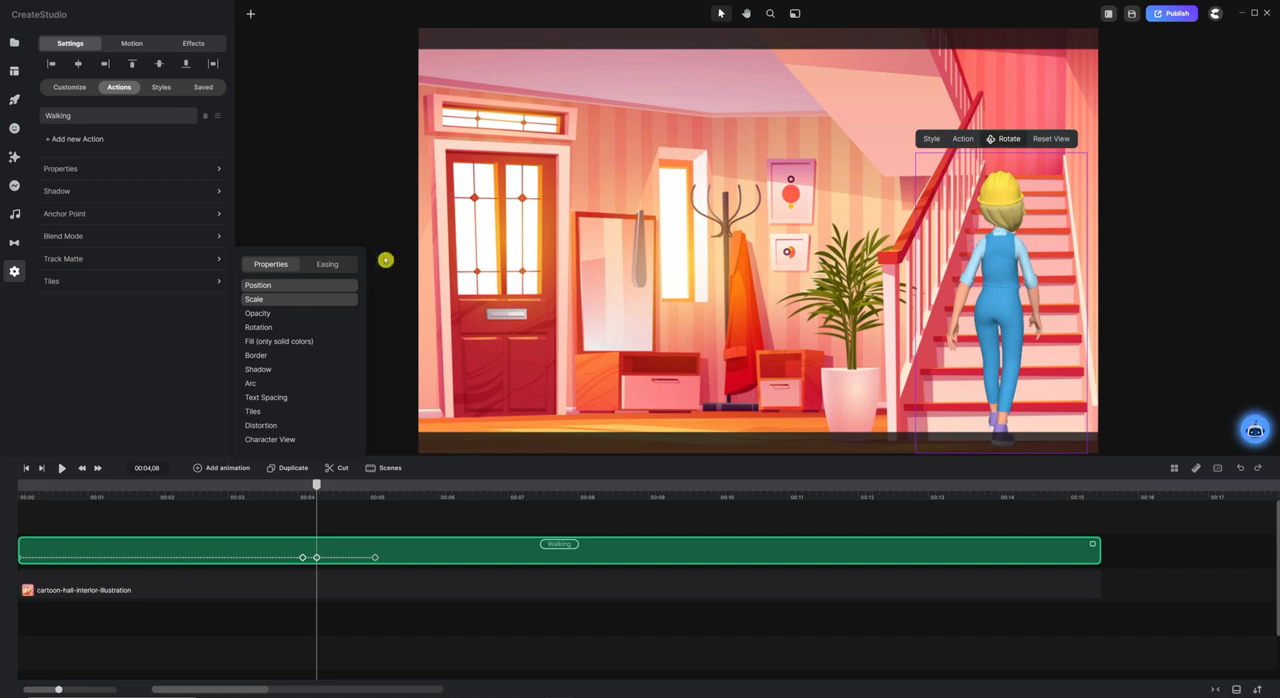
{"action": "left_click", "coordinate": [326, 266]}
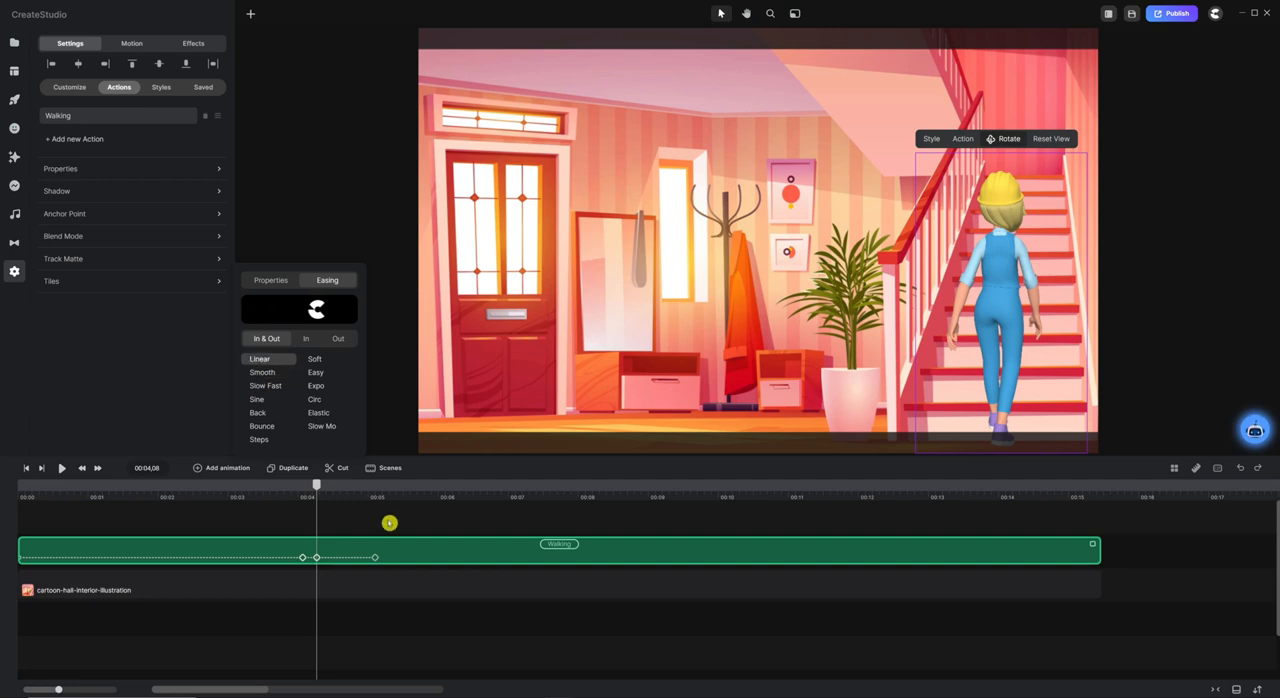
{"action": "left_click", "coordinate": [351, 519]}
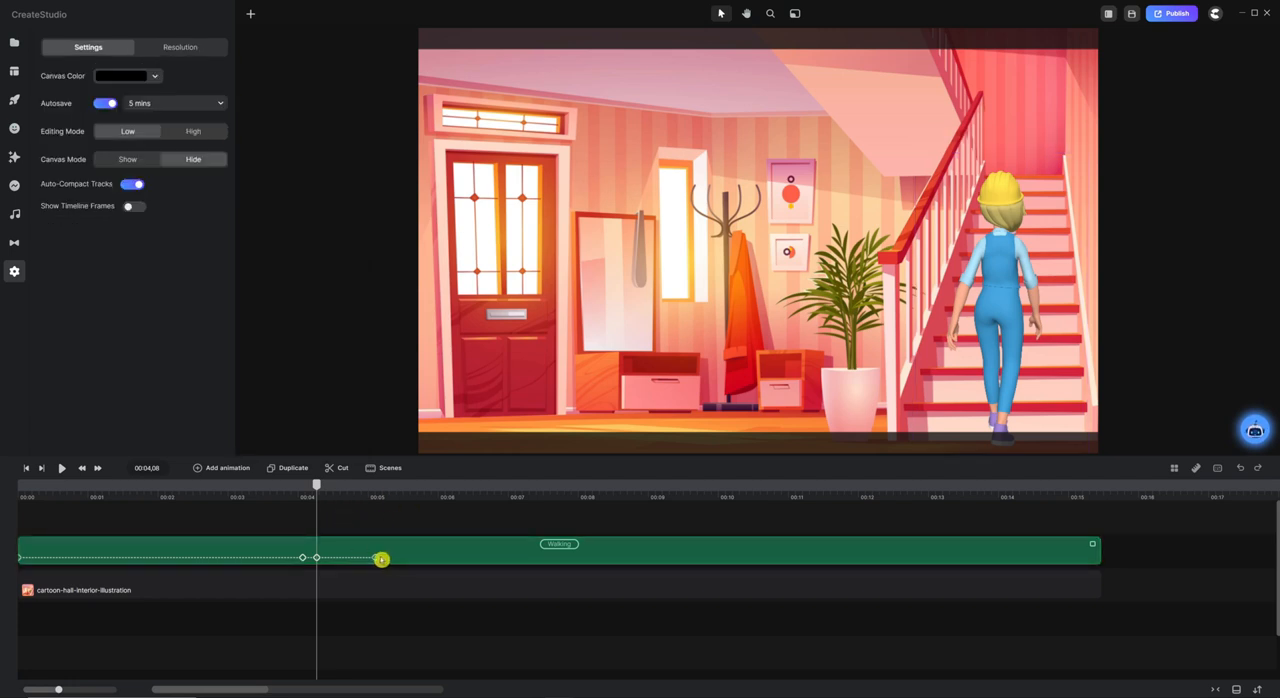
{"action": "left_click_drag", "start_coordinate": [374, 557], "coordinate": [517, 557]}
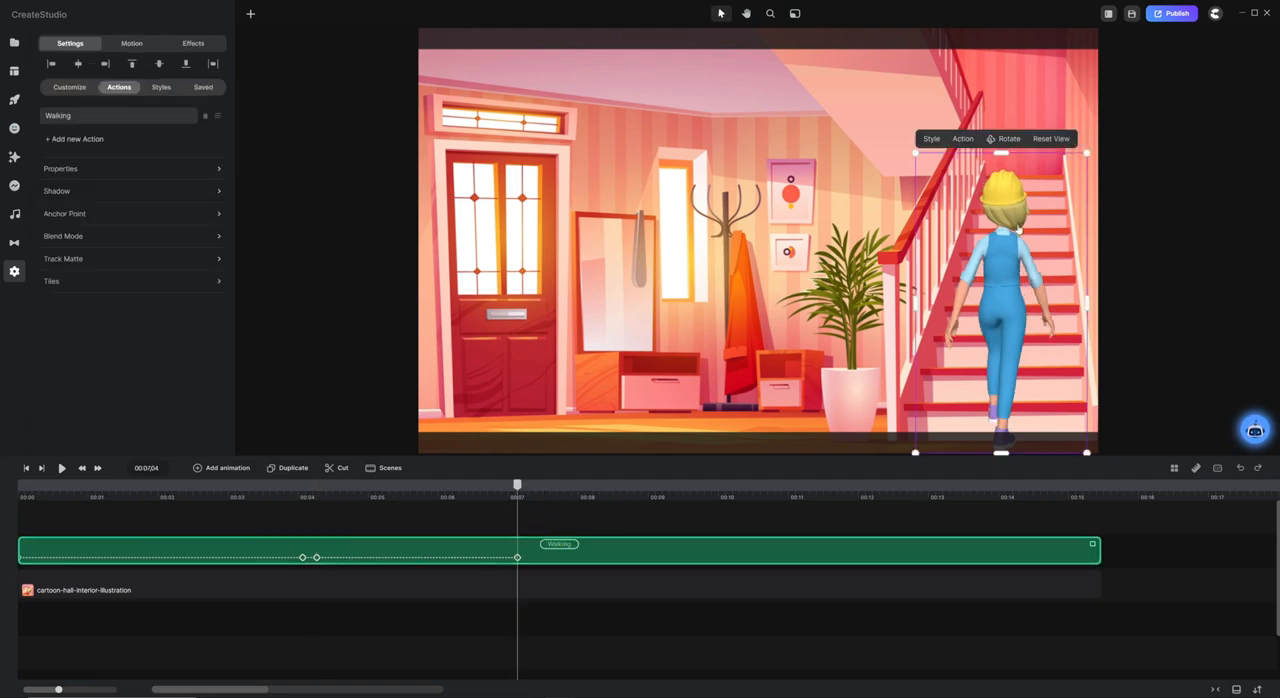
{"action": "left_click_drag", "start_coordinate": [992, 368], "coordinate": [1014, 136]}
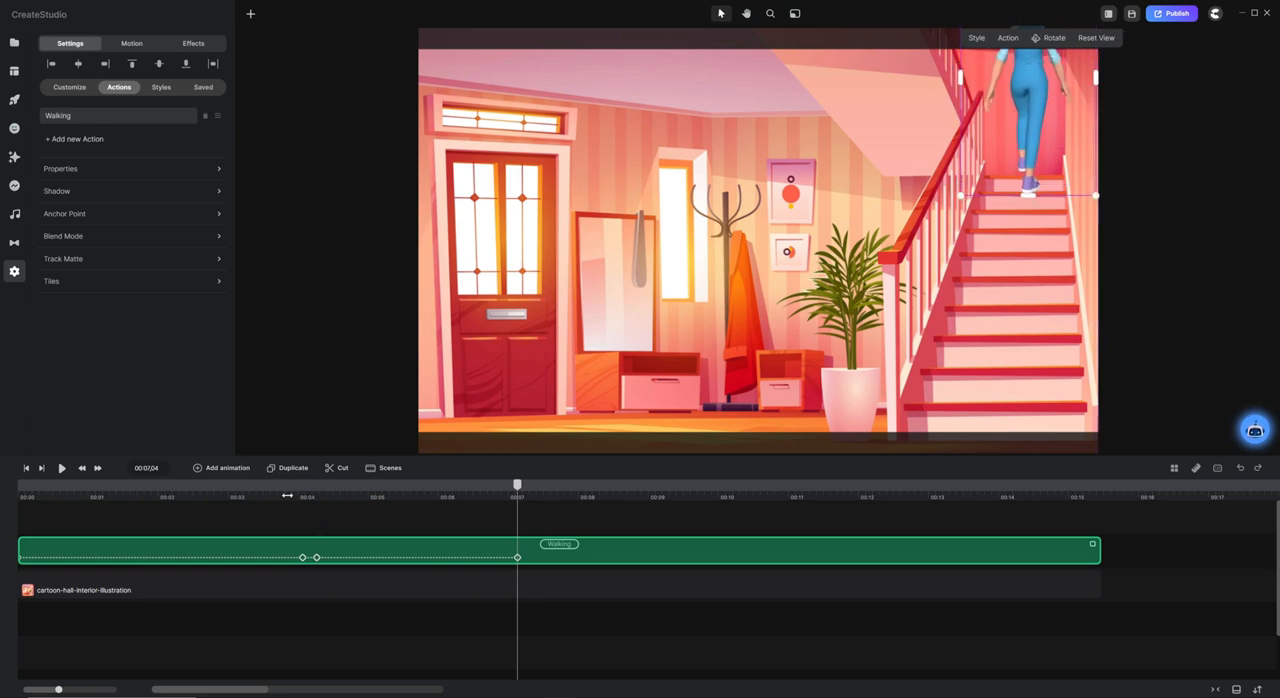
Play the animation from the start to check the walk across the hall and up the stairs.
{"action": "key", "text": "Home"}
{"action": "key", "text": "space"}
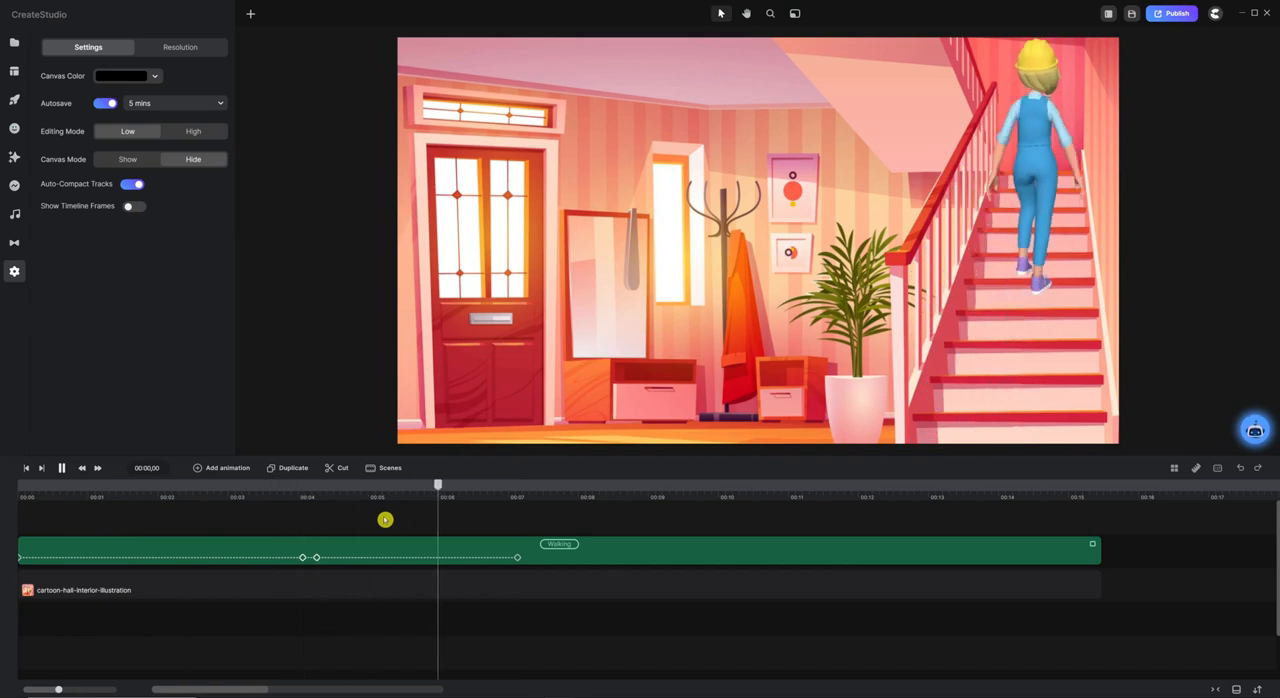
{"action": "key", "text": "space"}
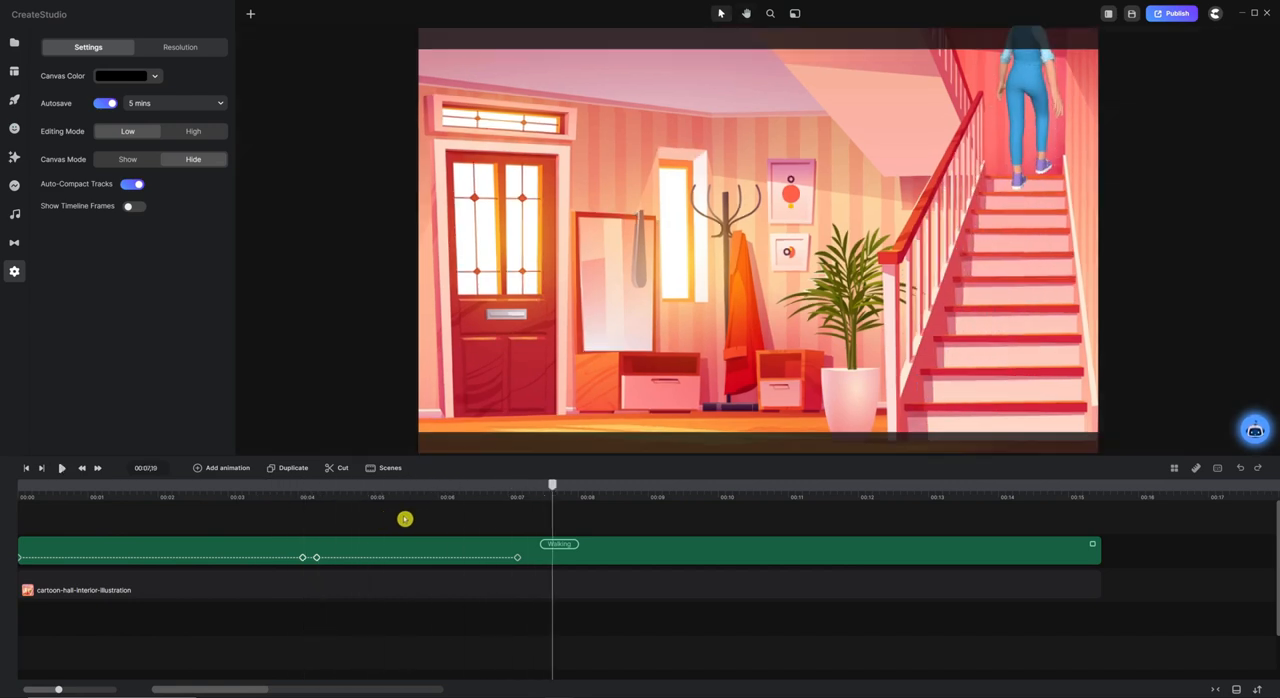
Trim the character and background clips to end just after the last keyframe near 00:07, and return the playhead to the start.
{"action": "left_click_drag", "start_coordinate": [551, 487], "coordinate": [505, 486]}
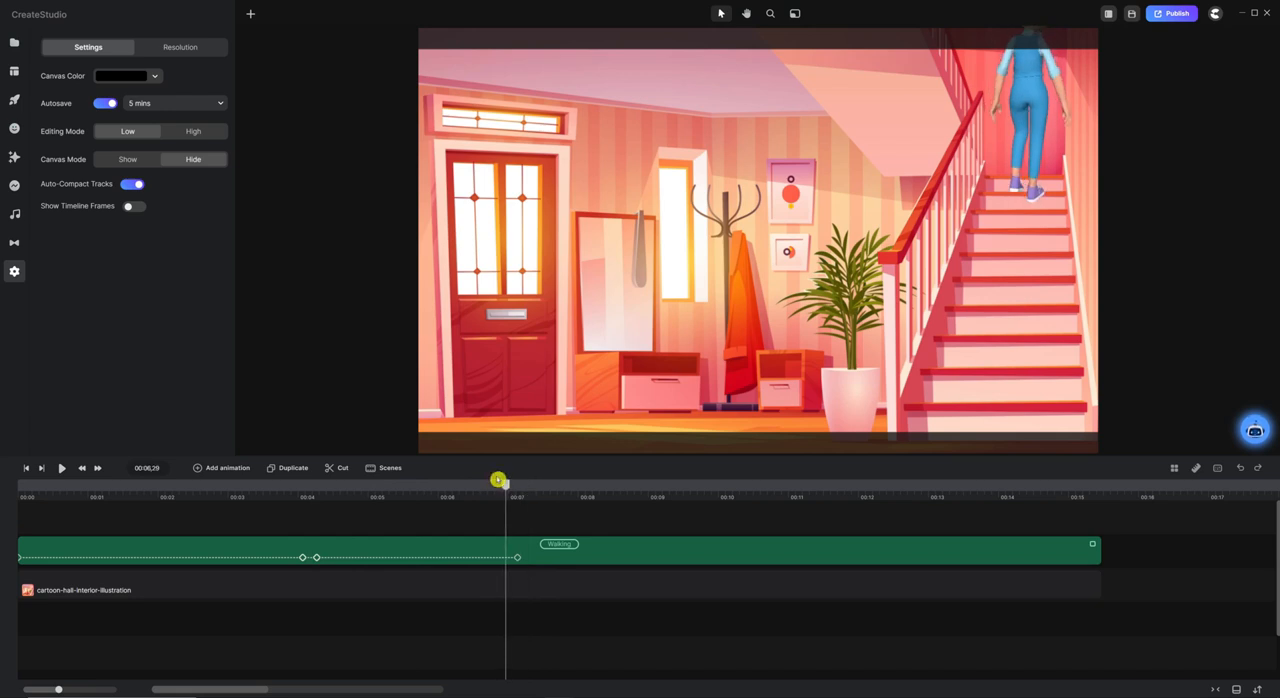
{"action": "left_click_drag", "start_coordinate": [506, 490], "coordinate": [519, 488]}
{"action": "left_click_drag", "start_coordinate": [519, 486], "coordinate": [3, 480]}
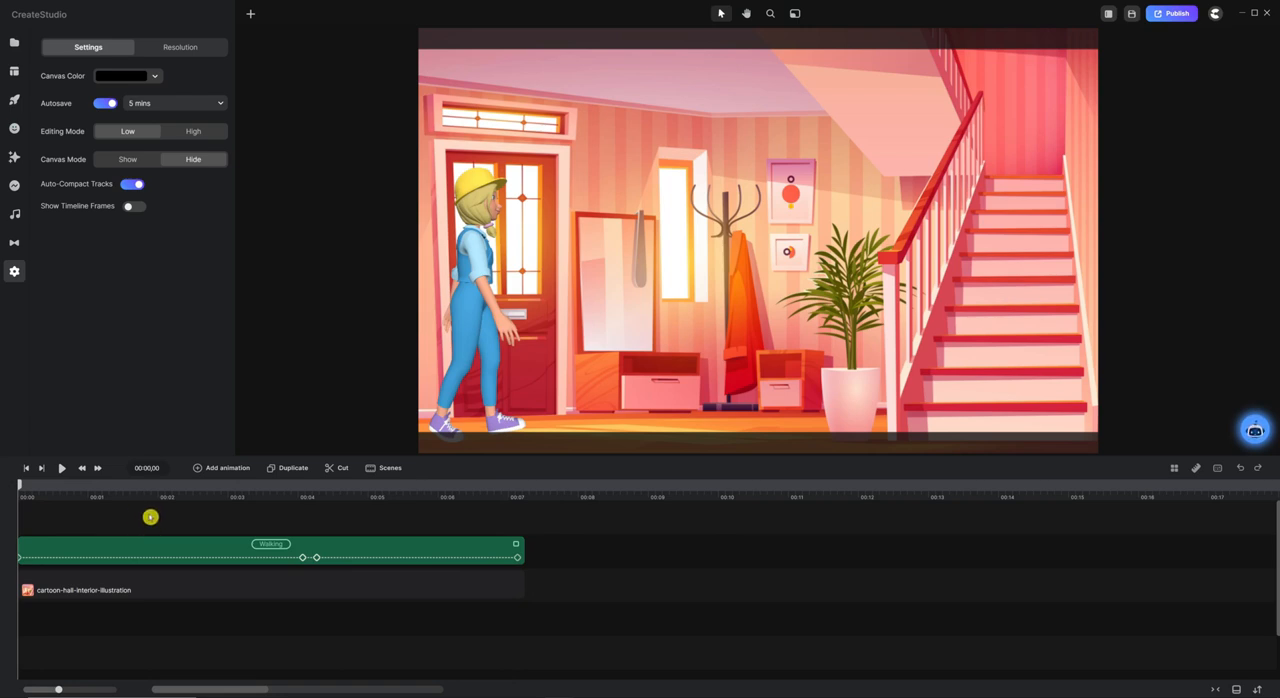
Add the Camera component to the scene and create a camera move at 00:00,14 on the camera track.
{"action": "left_click", "coordinate": [15, 157]}
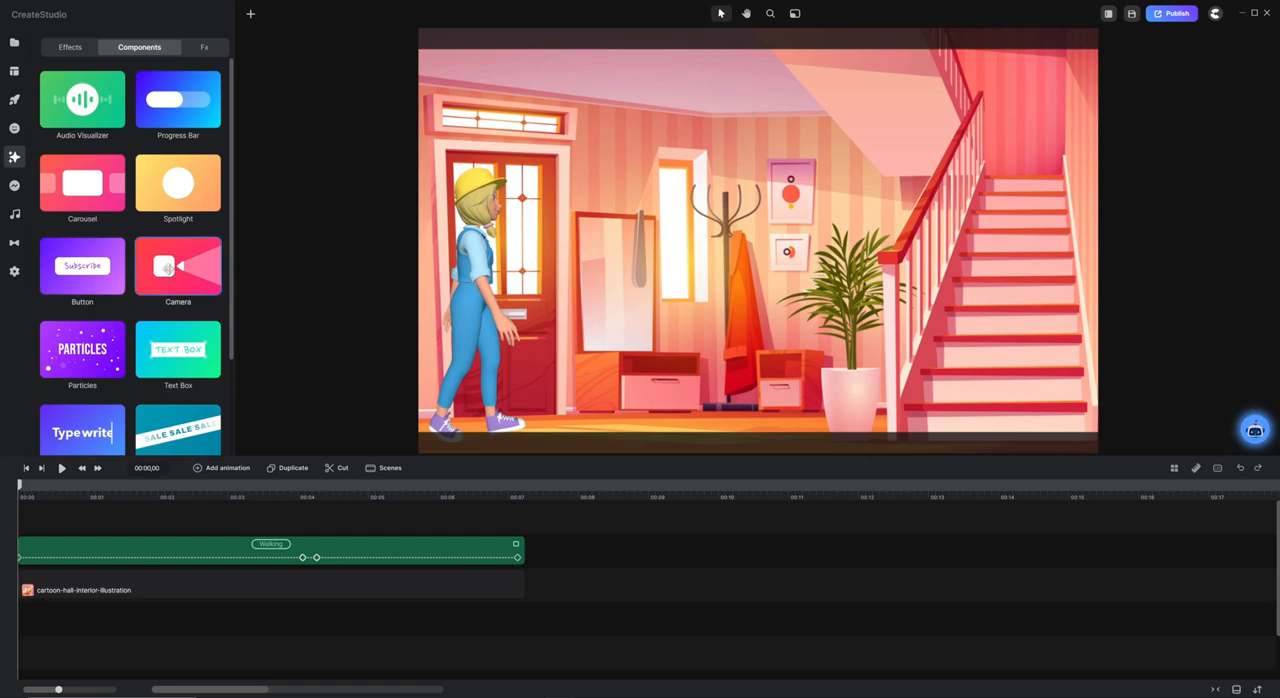
{"action": "left_click_drag", "start_coordinate": [178, 266], "coordinate": [452, 137]}
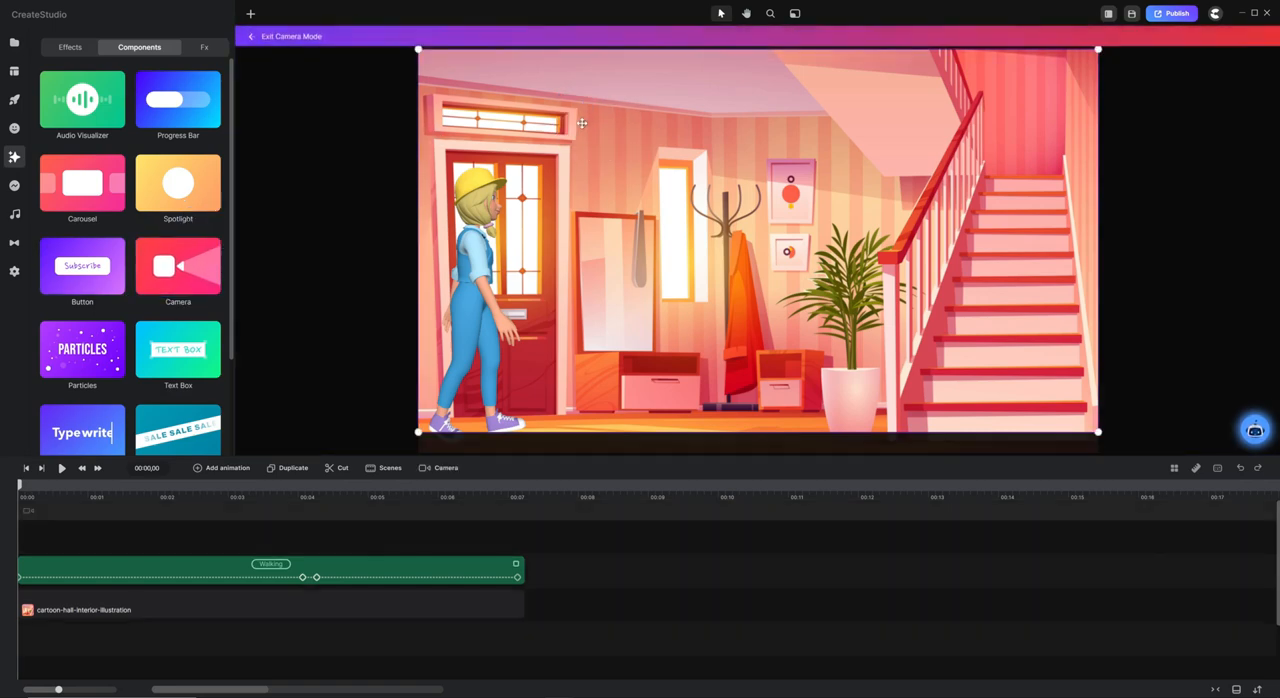
{"action": "left_click", "coordinate": [31, 518]}
{"action": "left_click", "coordinate": [51, 514]}
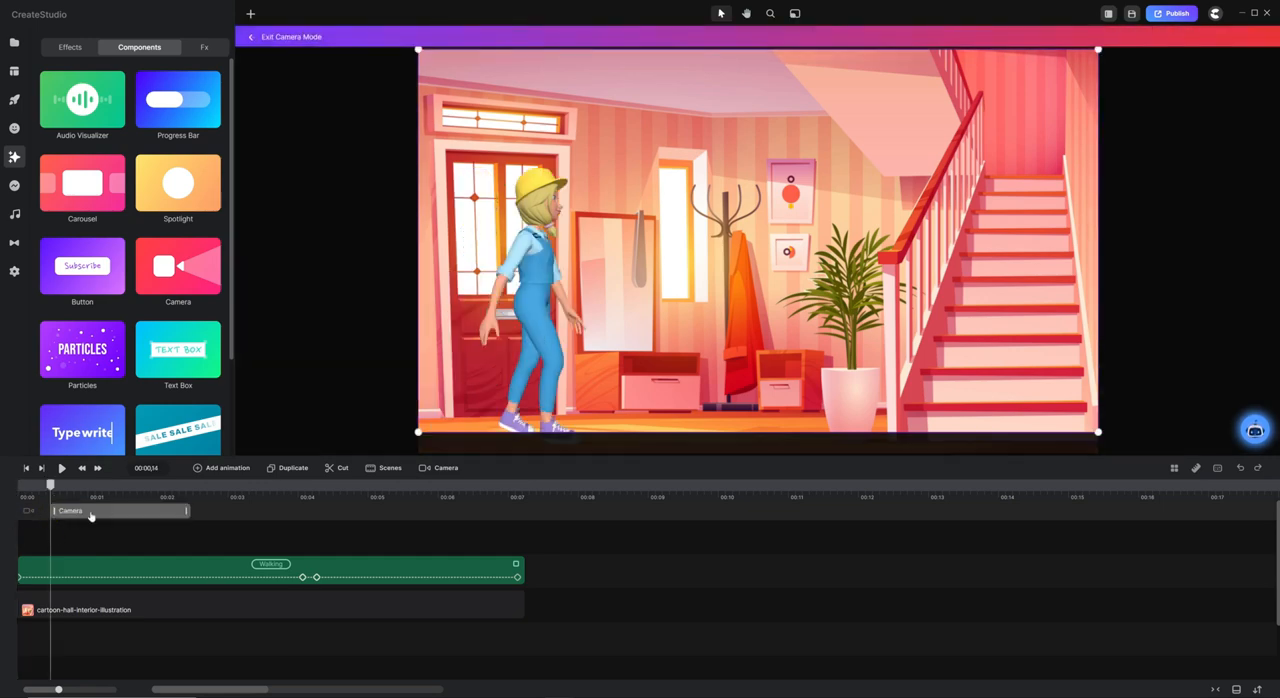
Scrub the timeline before and after the camera clip, return the playhead to the start, and nudge the clip slightly along its track.
{"action": "left_click_drag", "start_coordinate": [51, 488], "coordinate": [44, 491]}
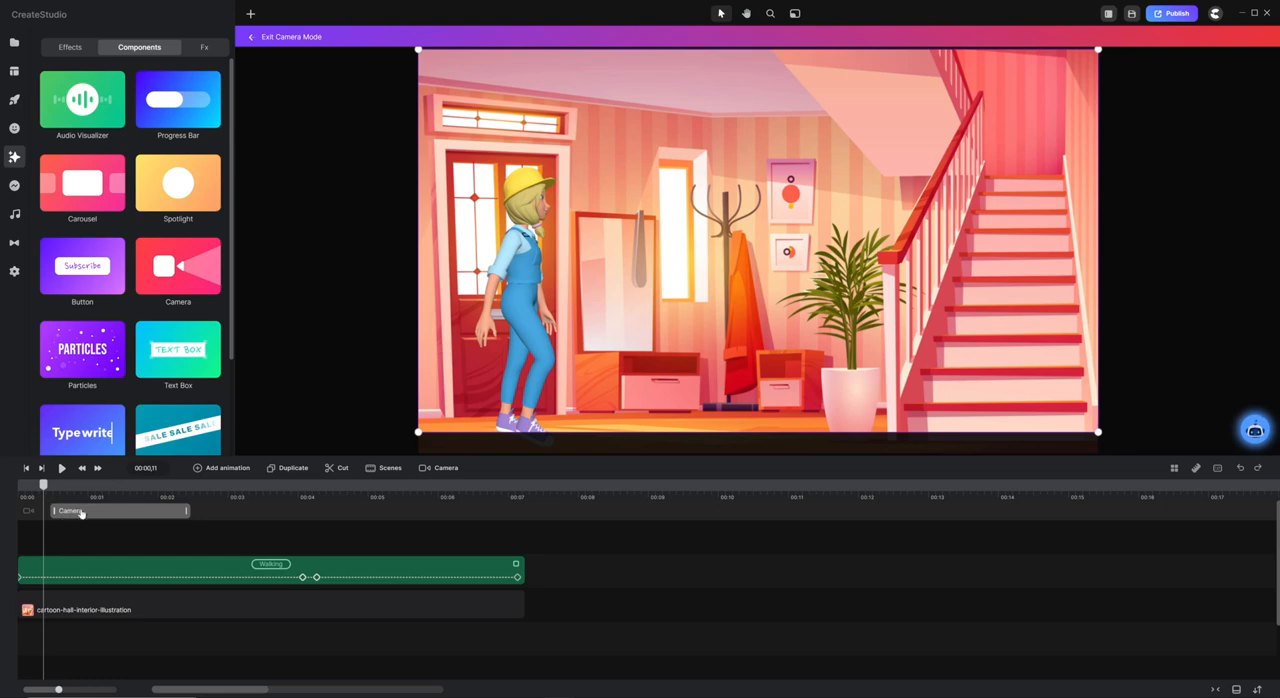
{"action": "left_click_drag", "start_coordinate": [44, 487], "coordinate": [37, 487]}
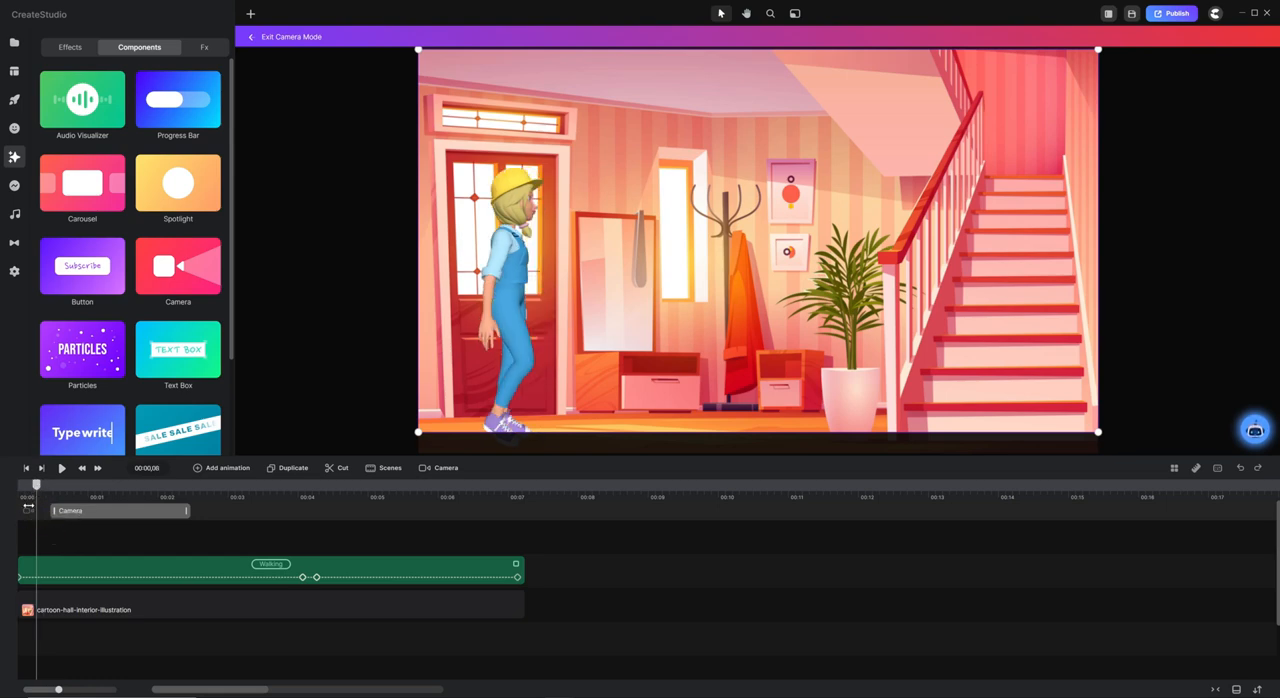
{"action": "left_click_drag", "start_coordinate": [40, 486], "coordinate": [211, 486]}
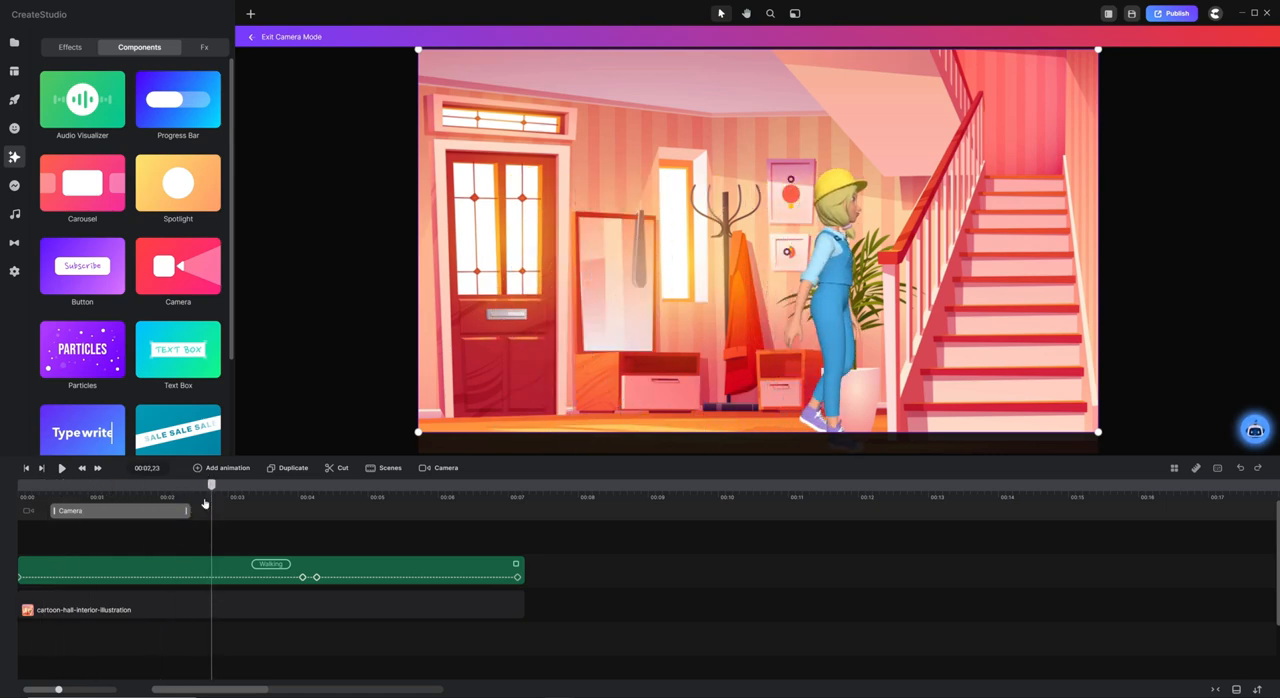
{"action": "left_click_drag", "start_coordinate": [213, 488], "coordinate": [12, 486]}
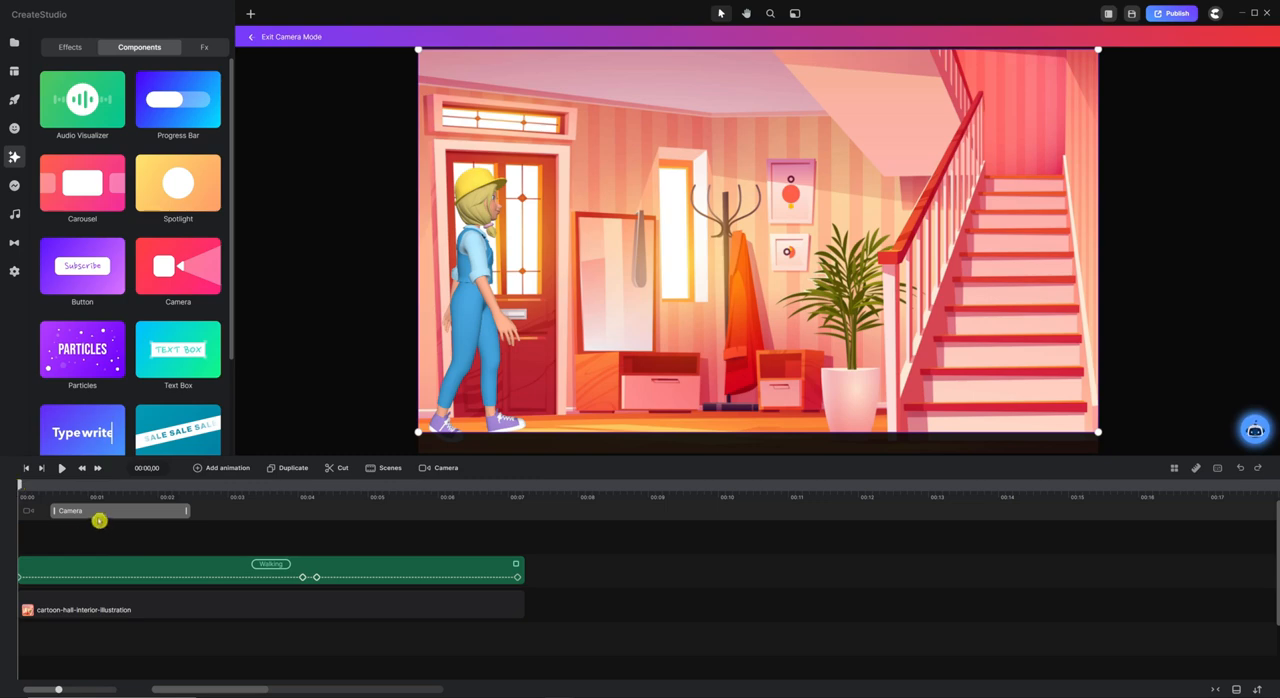
{"action": "mouse_move", "coordinate": [86, 516]}
{"action": "left_mouse_down"}
{"action": "mouse_move", "coordinate": [98, 517]}
{"action": "mouse_move", "coordinate": [74, 517]}
{"action": "mouse_move", "coordinate": [99, 516]}
{"action": "left_mouse_up"}
Shrink the starting camera frame and position it around the character's upper body, flush with the scene's edge by the door.
{"action": "left_click_drag", "start_coordinate": [1096, 51], "coordinate": [689, 277]}
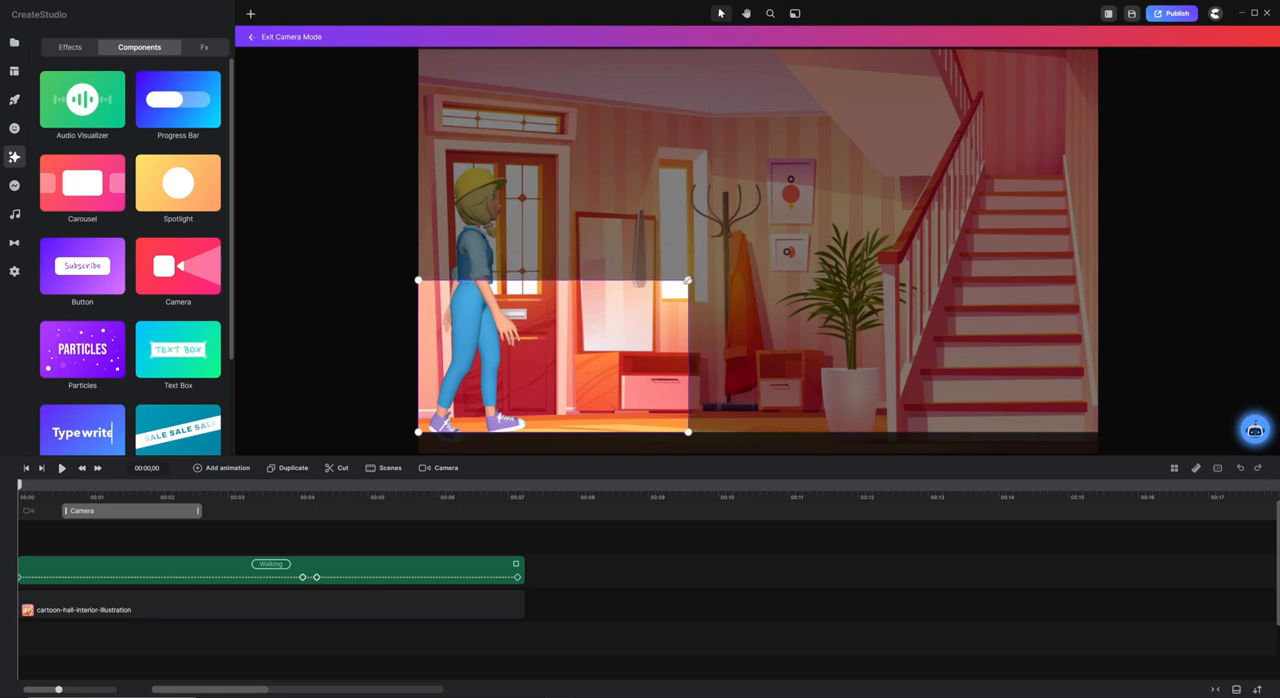
{"action": "left_click_drag", "start_coordinate": [535, 373], "coordinate": [535, 257]}
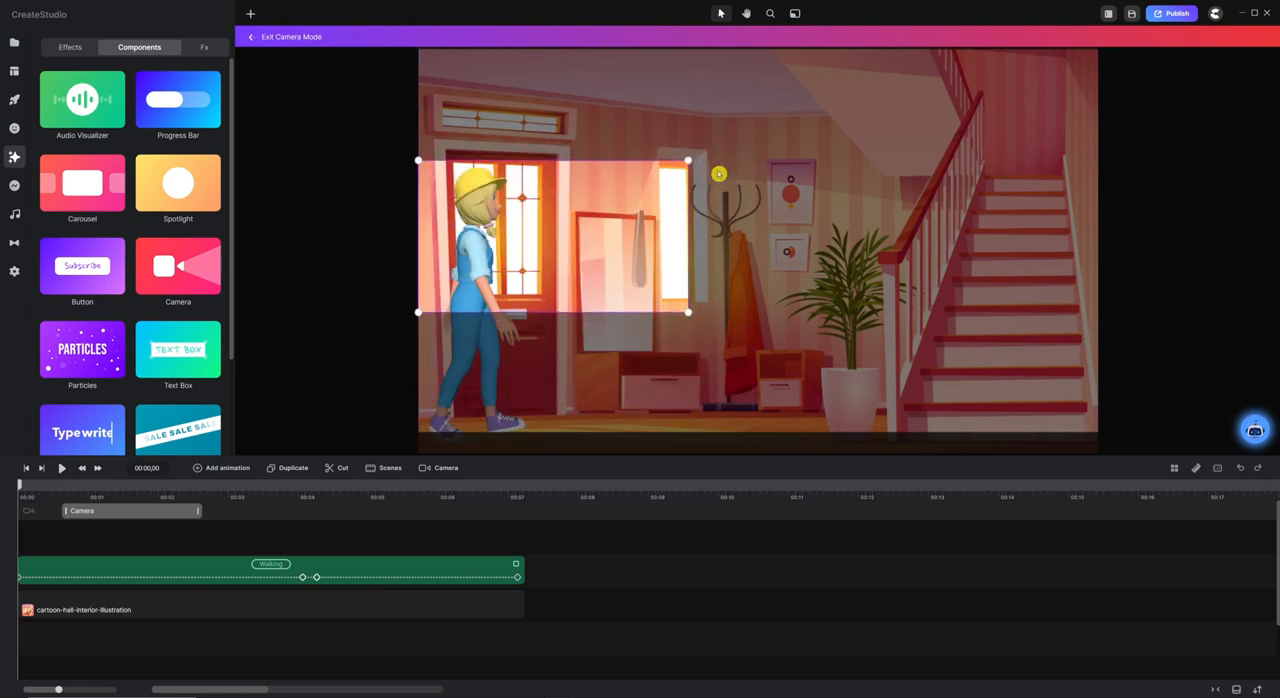
{"action": "left_click_drag", "start_coordinate": [689, 160], "coordinate": [650, 182]}
{"action": "mouse_move", "coordinate": [510, 244]}
{"action": "left_mouse_down"}
{"action": "mouse_move", "coordinate": [510, 224]}
{"action": "mouse_move", "coordinate": [529, 240]}
{"action": "mouse_move", "coordinate": [491, 235]}
{"action": "left_mouse_up"}
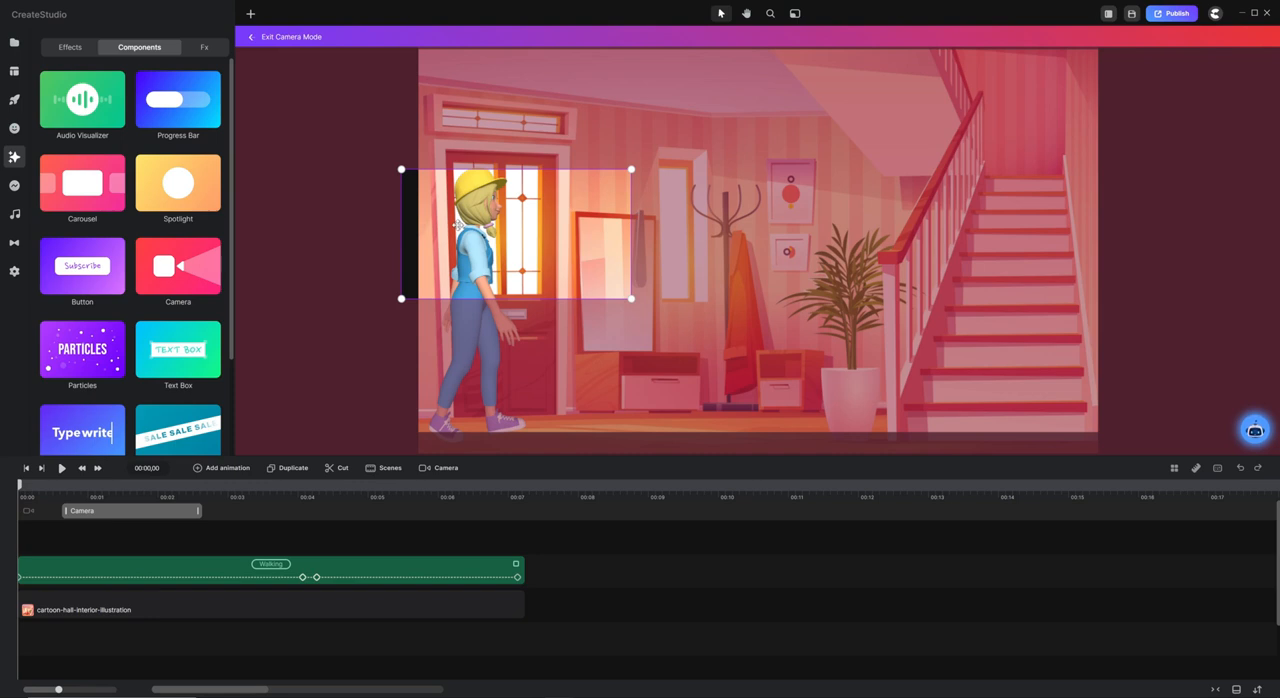
{"action": "left_click_drag", "start_coordinate": [457, 225], "coordinate": [474, 226]}
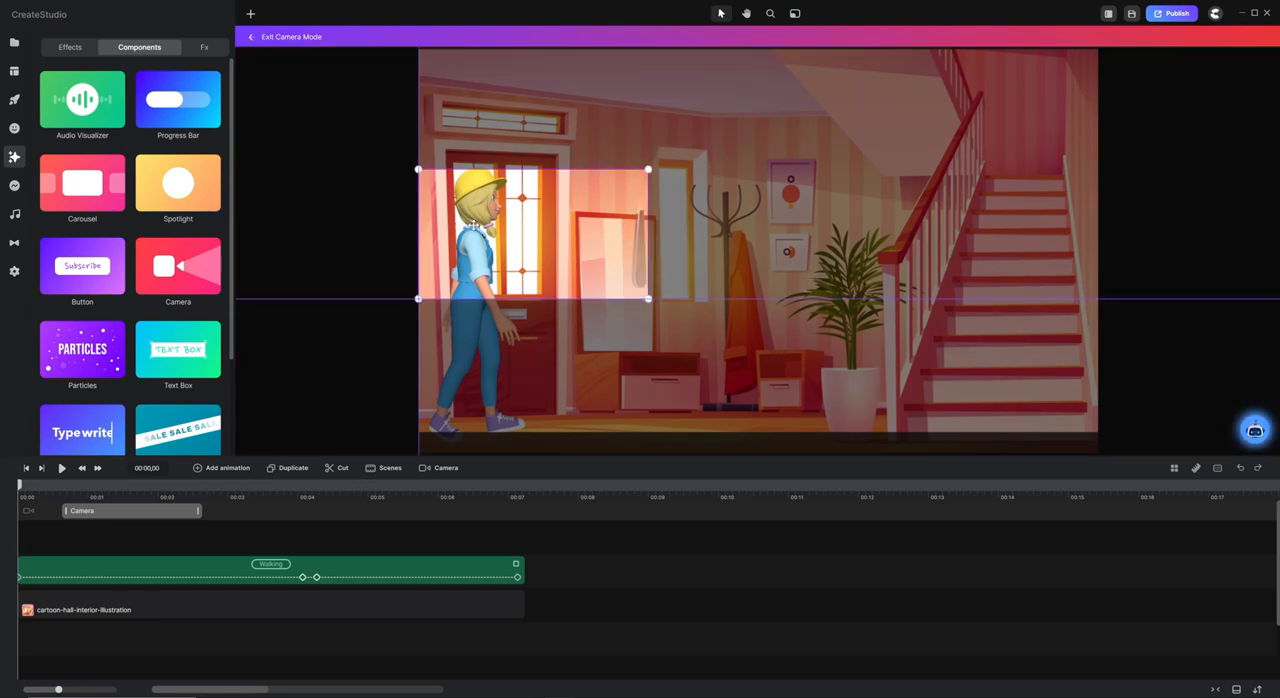
{"action": "left_click_drag", "start_coordinate": [474, 226], "coordinate": [474, 226]}
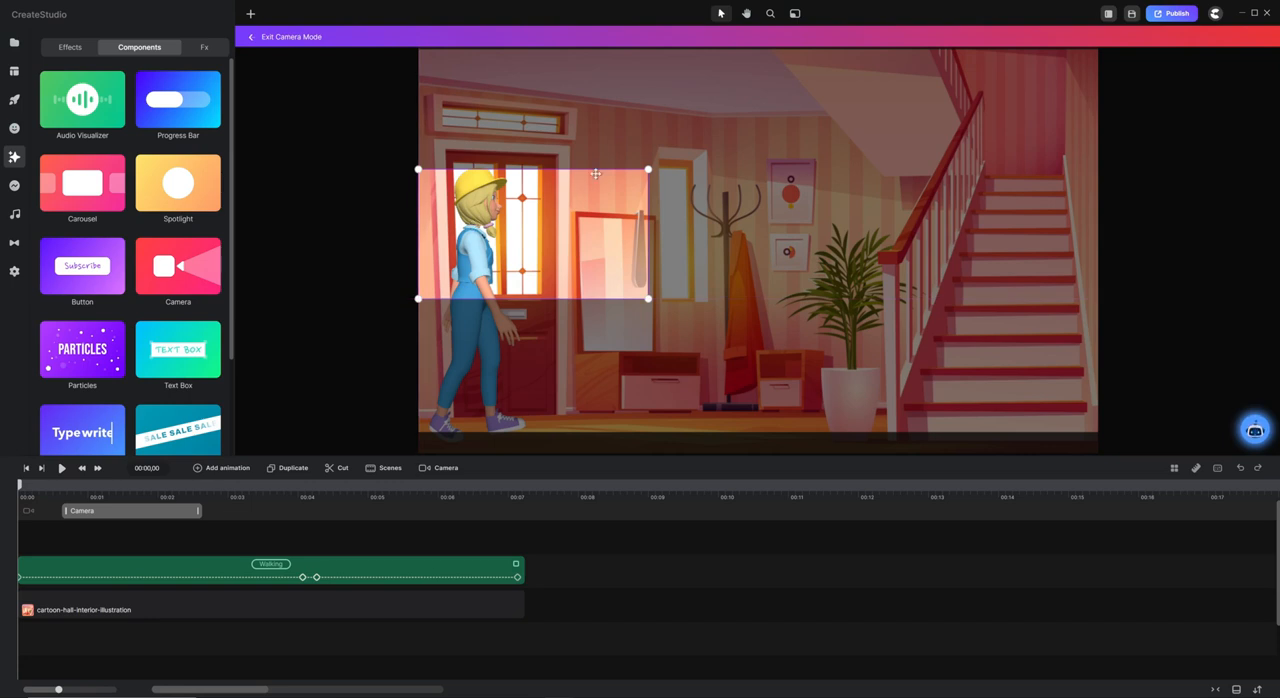
{"action": "left_click_drag", "start_coordinate": [651, 170], "coordinate": [672, 161]}
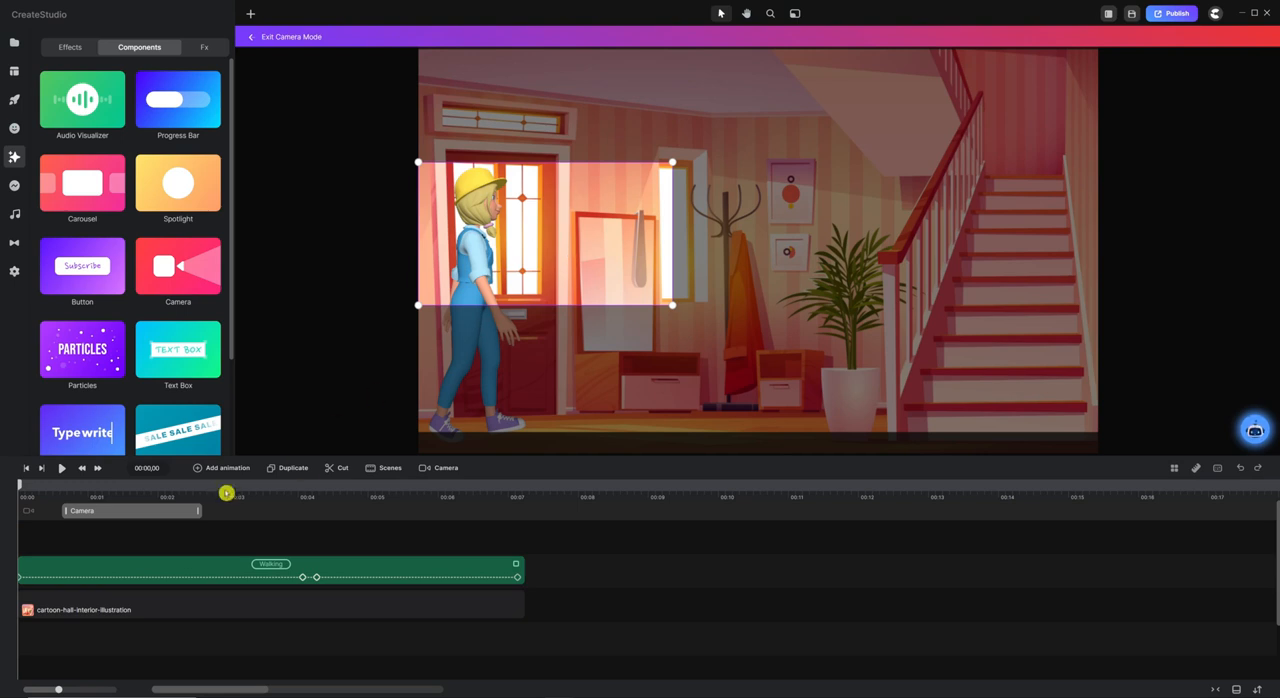
Move the camera clip to the start of the timeline and set its end to the character's 00:04,02 keyframe.
{"action": "left_click_drag", "start_coordinate": [137, 513], "coordinate": [55, 511]}
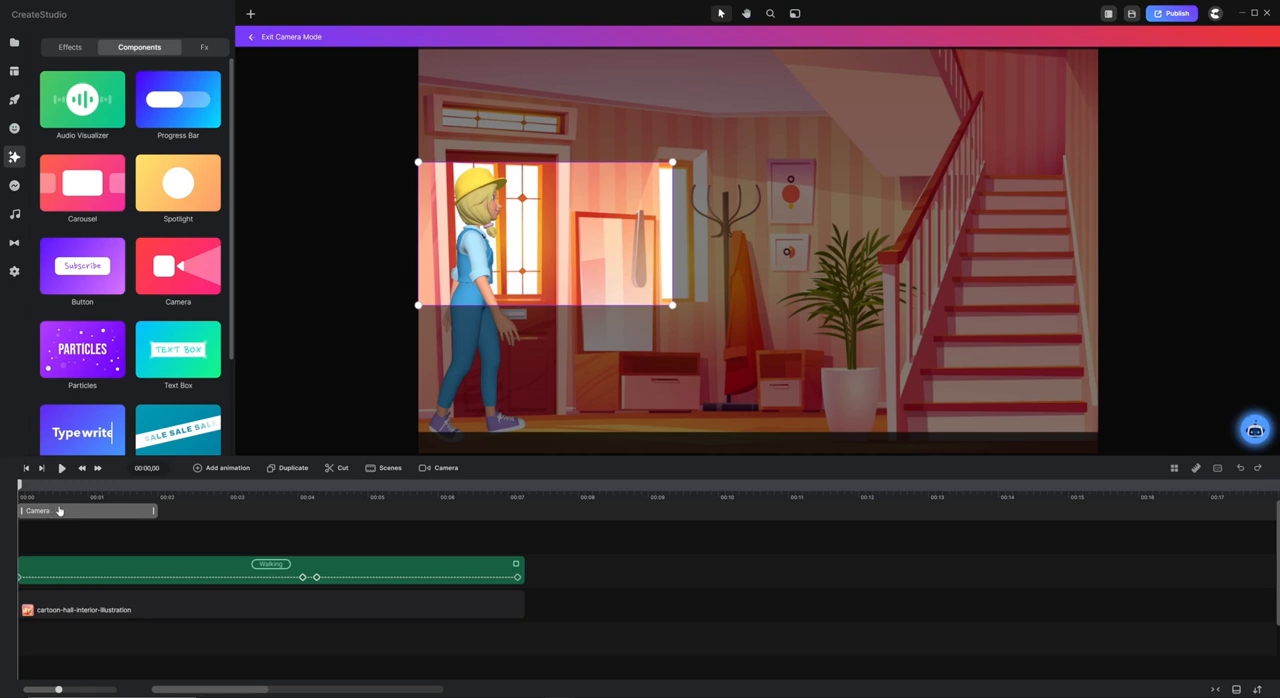
{"action": "left_click_drag", "start_coordinate": [156, 512], "coordinate": [300, 512]}
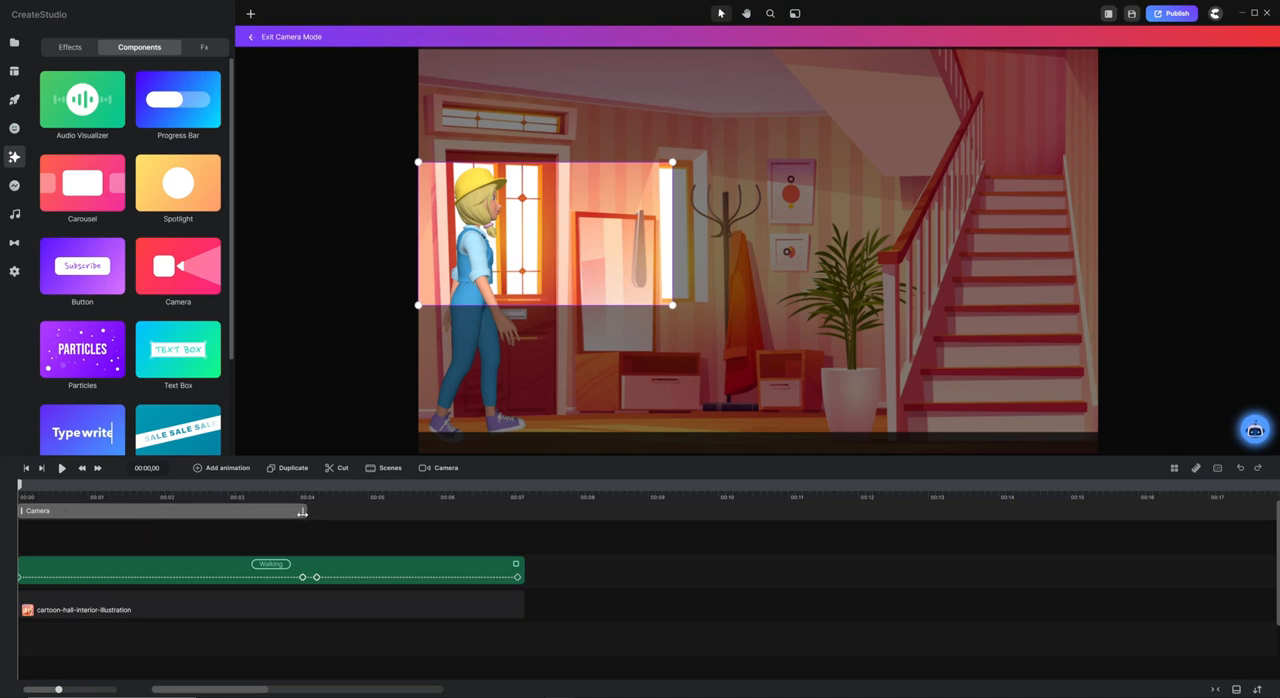
{"action": "left_click", "coordinate": [303, 490]}
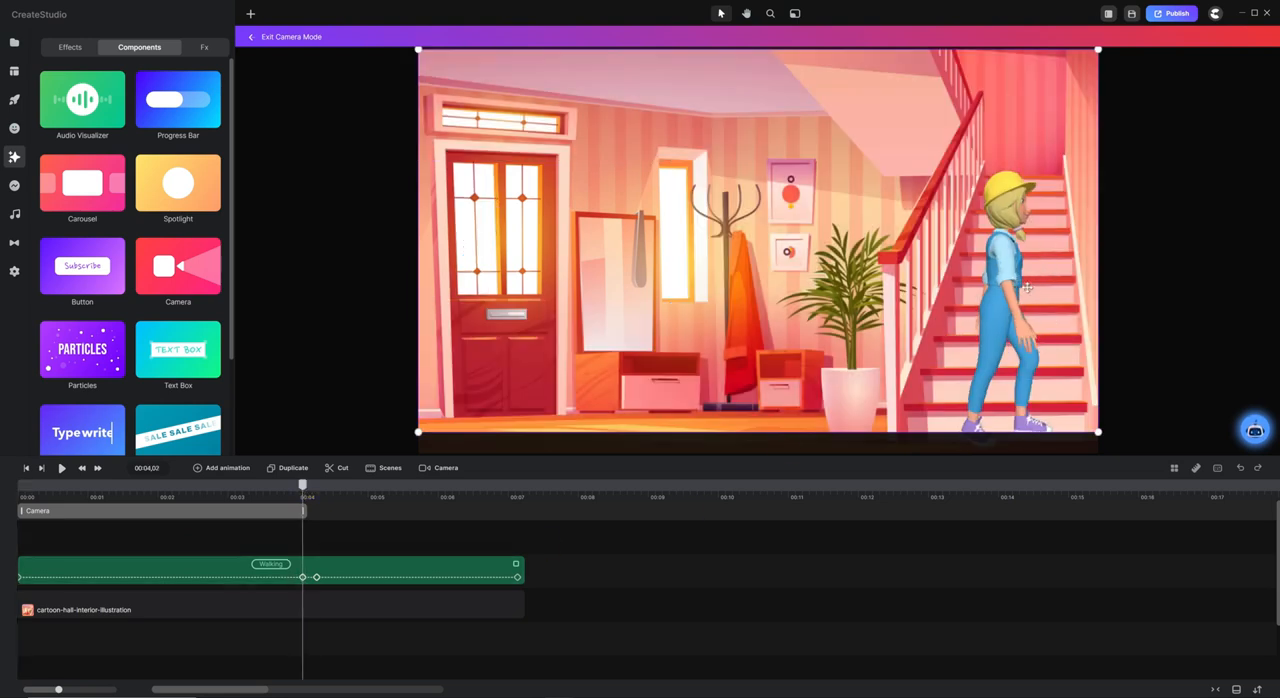
{"action": "scroll", "coordinate": [315, 492], "scroll_direction": "up", "scroll_amount": 5}
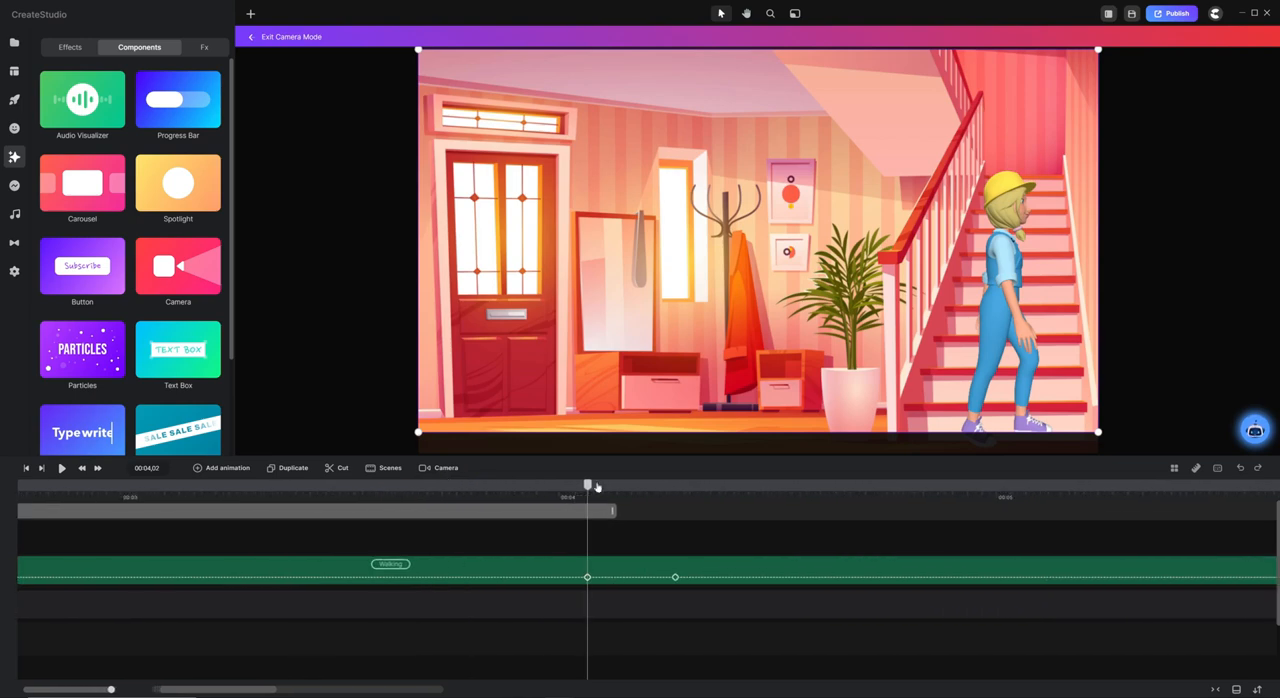
{"action": "scroll", "coordinate": [597, 487], "scroll_direction": "up", "scroll_amount": 1}
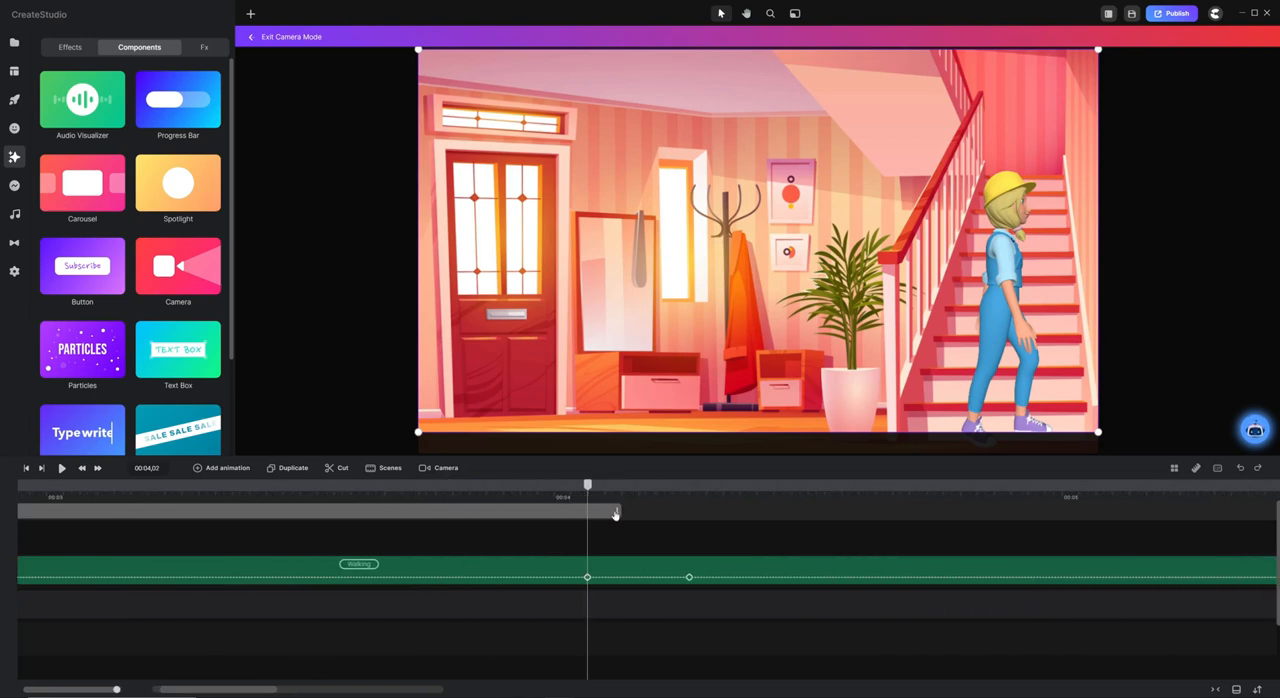
{"action": "left_click_drag", "start_coordinate": [616, 511], "coordinate": [587, 511]}
{"action": "scroll", "coordinate": [621, 493], "scroll_direction": "down", "scroll_amount": 5}
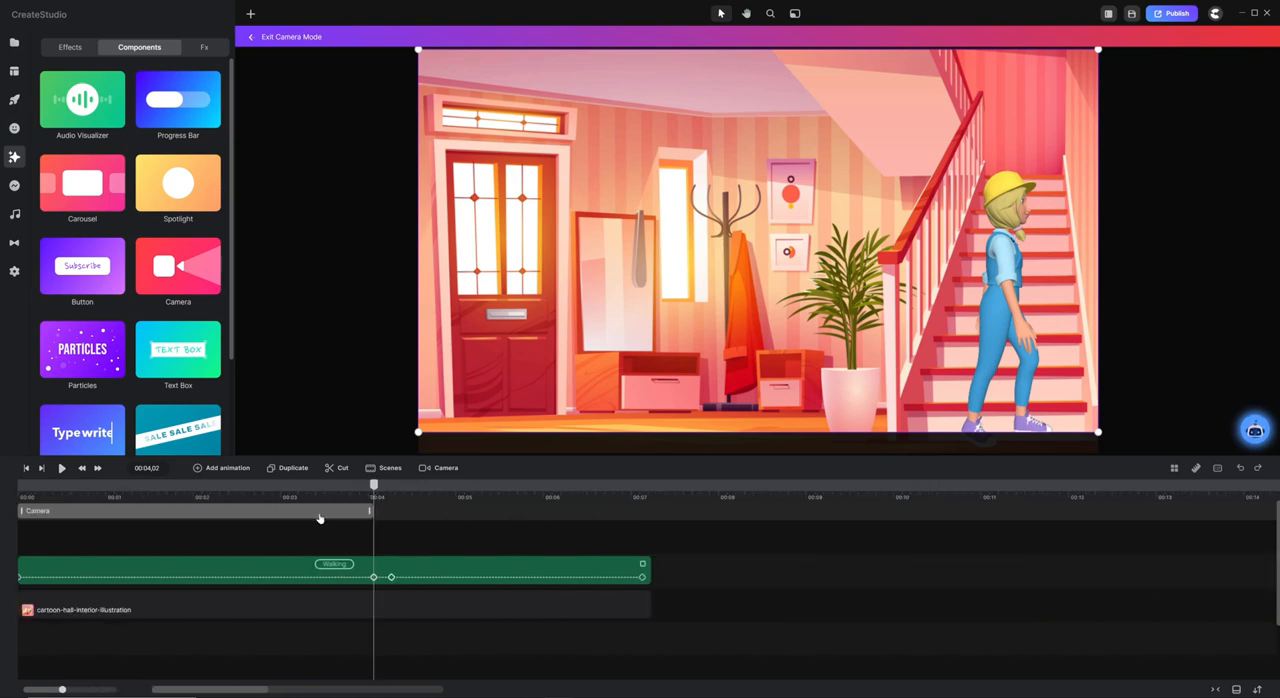
Past the end of the first camera clip, shrink the ending camera frame and position it around the character's upper body by the stairs.
{"action": "left_click_drag", "start_coordinate": [378, 493], "coordinate": [394, 493]}
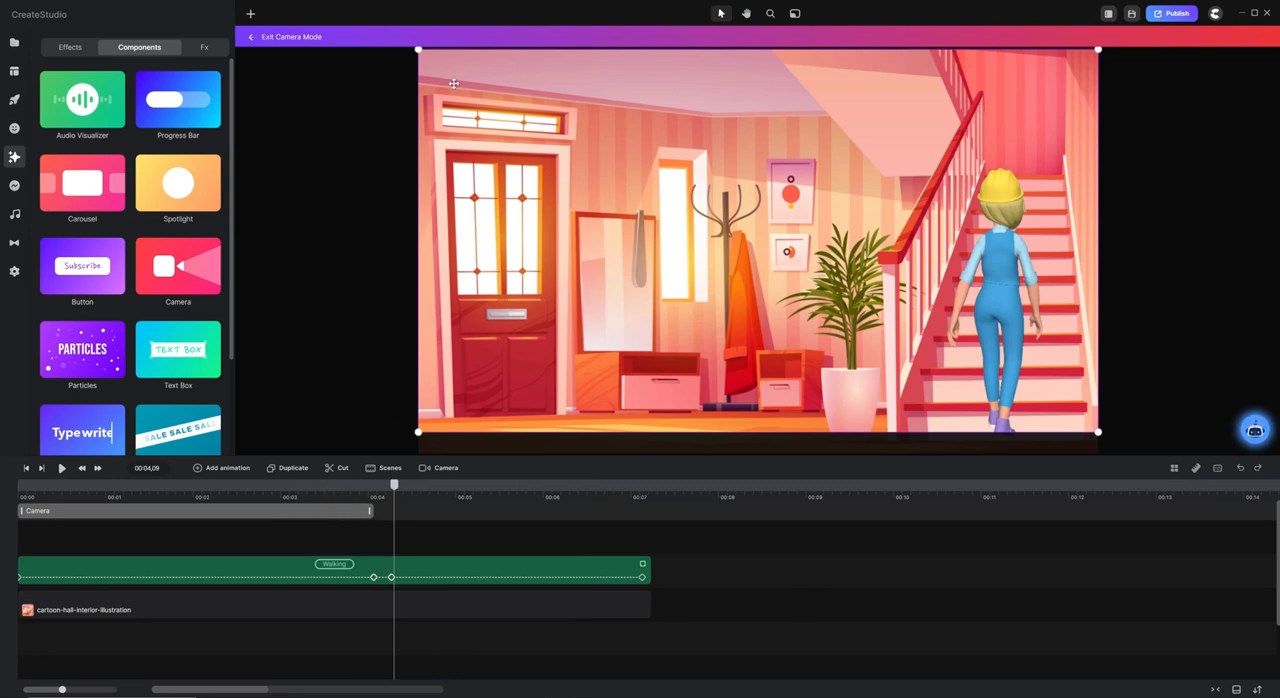
{"action": "left_click_drag", "start_coordinate": [419, 50], "coordinate": [865, 310]}
{"action": "left_click_drag", "start_coordinate": [905, 382], "coordinate": [926, 276]}
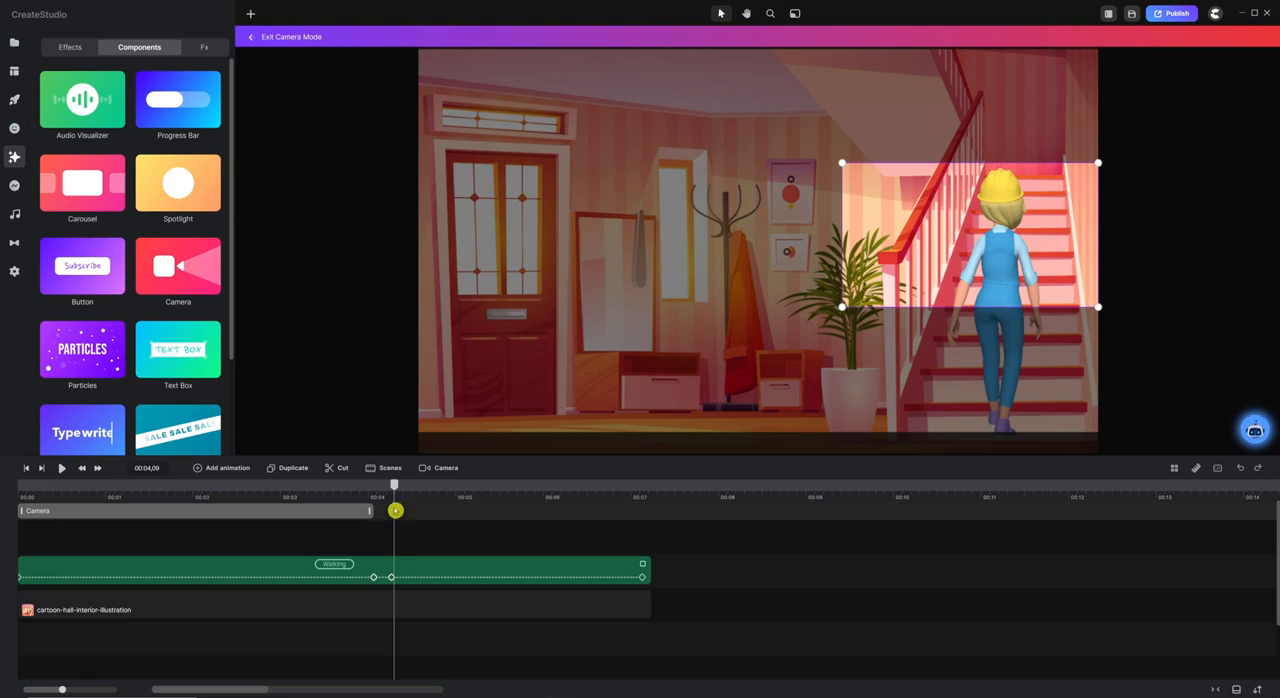
{"action": "left_click_drag", "start_coordinate": [393, 489], "coordinate": [386, 490]}
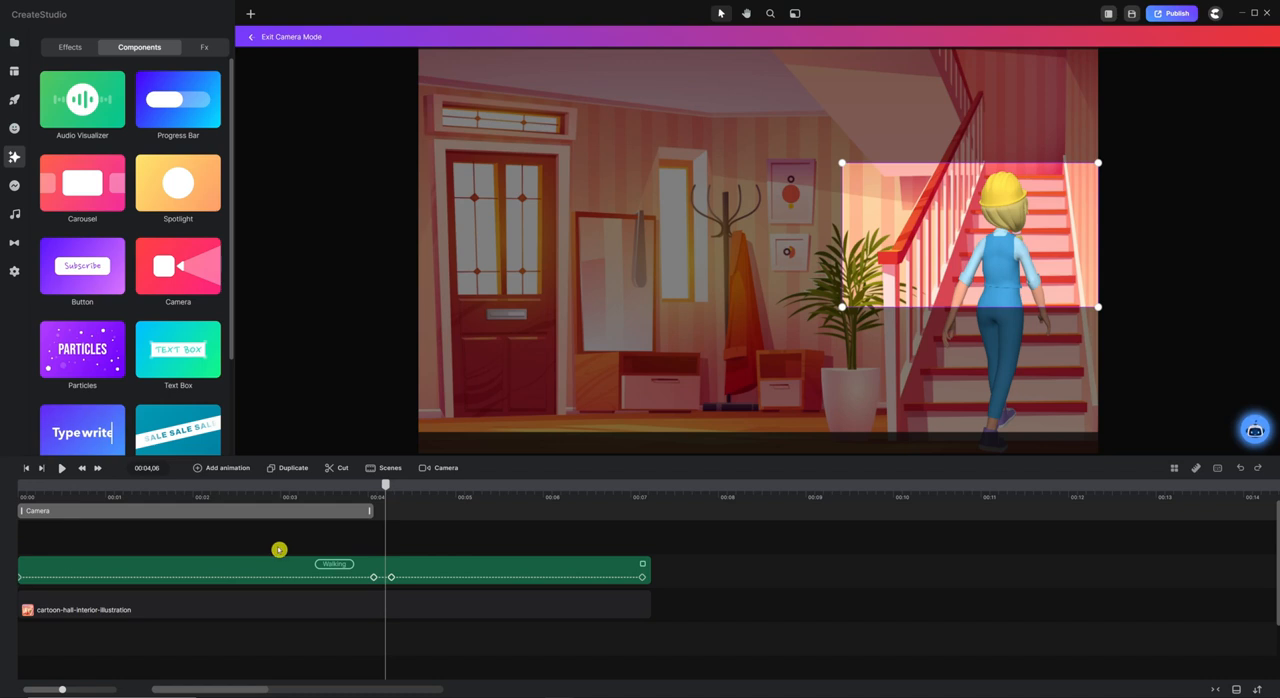
Set the first camera clip's easing to In & Out Linear and exit camera mode.
{"action": "right_click", "coordinate": [239, 513]}
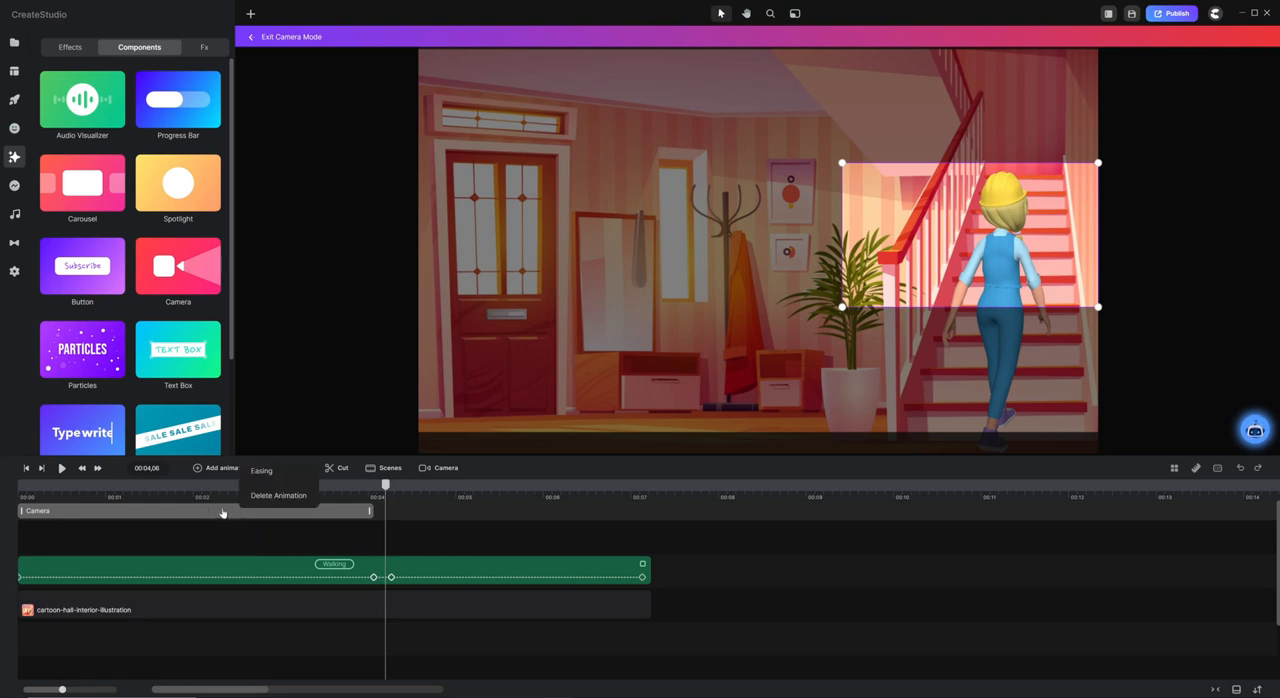
{"action": "left_click", "coordinate": [259, 472]}
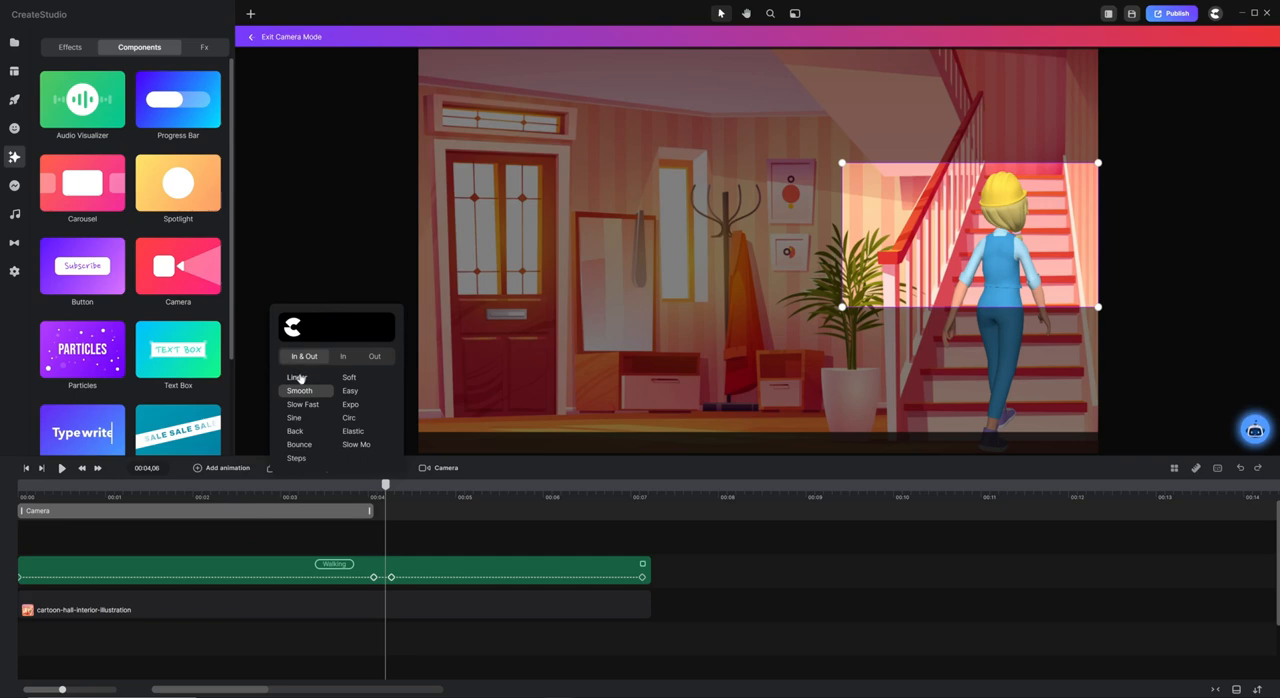
{"action": "left_click", "coordinate": [299, 378]}
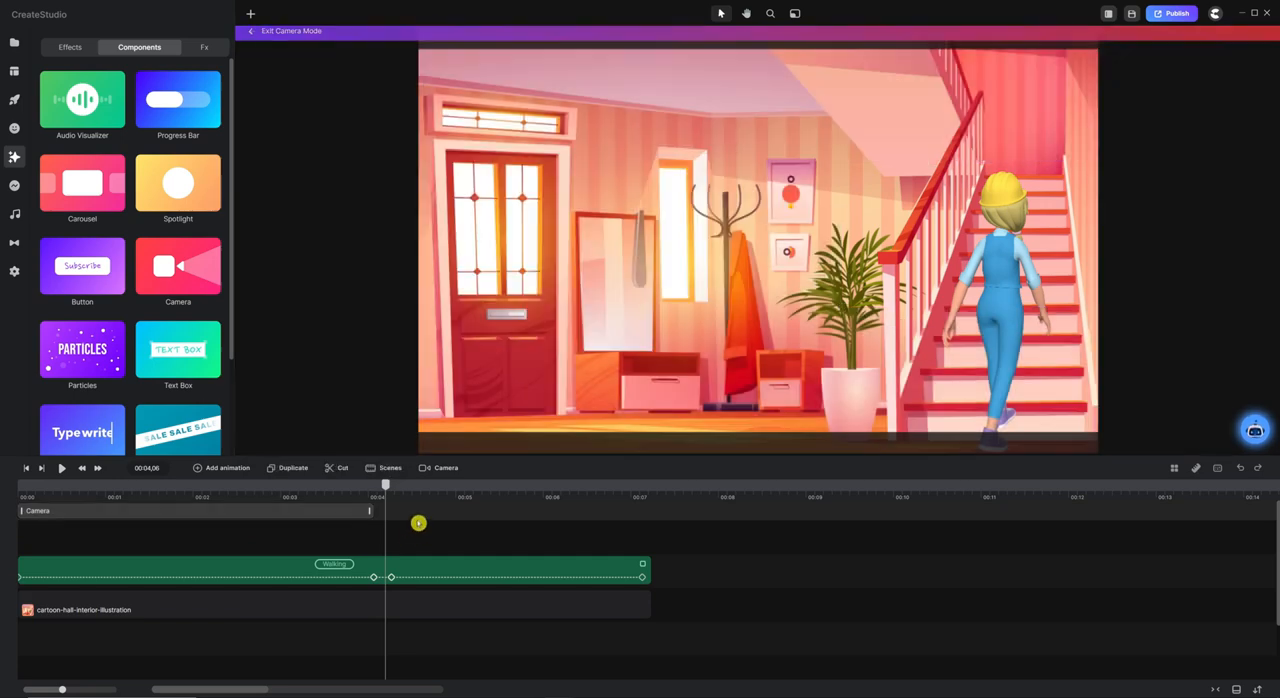
{"action": "left_click", "coordinate": [417, 520]}
Play the animation from the start to preview the first camera move, and stop it once the character is on the stairs.
{"action": "left_click_drag", "start_coordinate": [381, 491], "coordinate": [2, 478]}
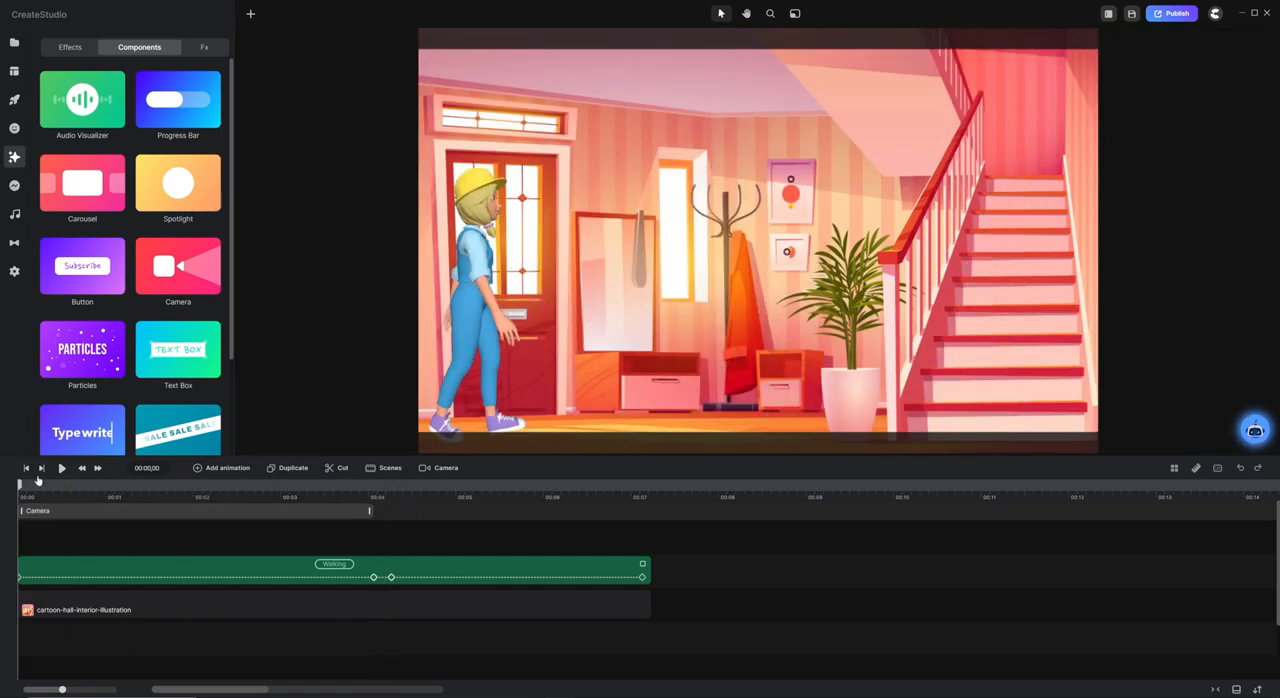
{"action": "left_click", "coordinate": [60, 468]}
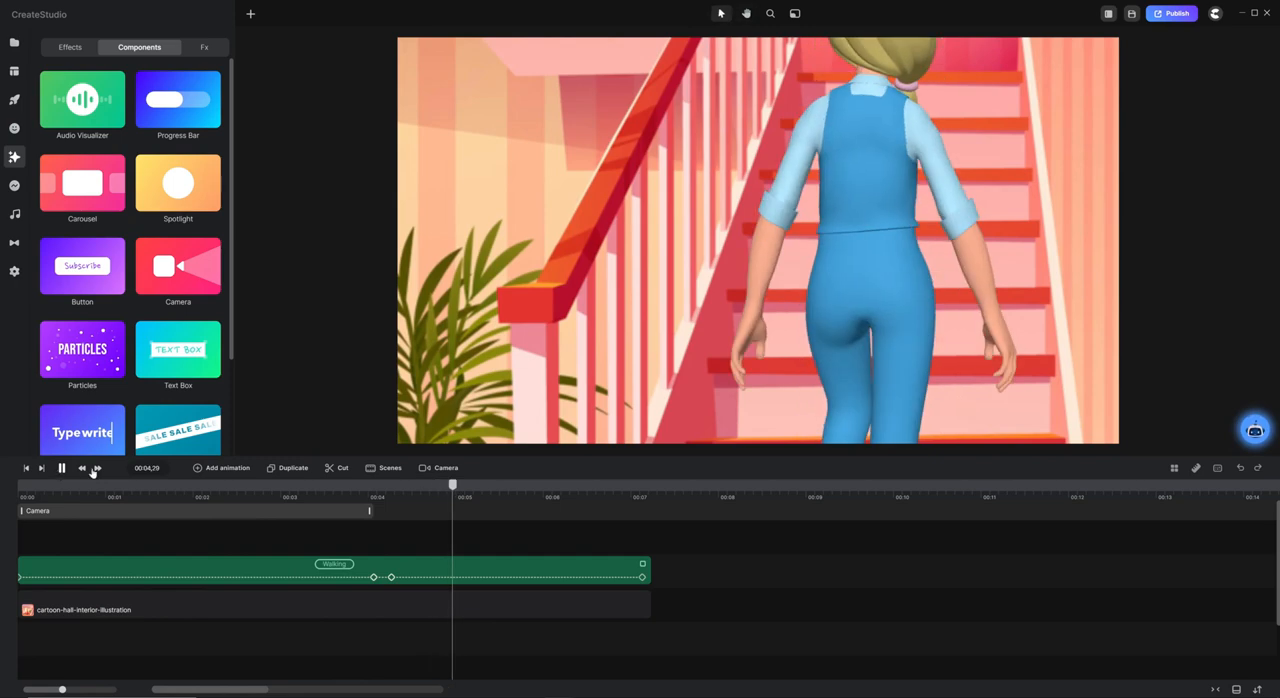
{"action": "left_click", "coordinate": [457, 532]}
Create a second camera move on the camera track at the character's 00:04,08 keyframe.
{"action": "left_click_drag", "start_coordinate": [452, 487], "coordinate": [394, 494]}
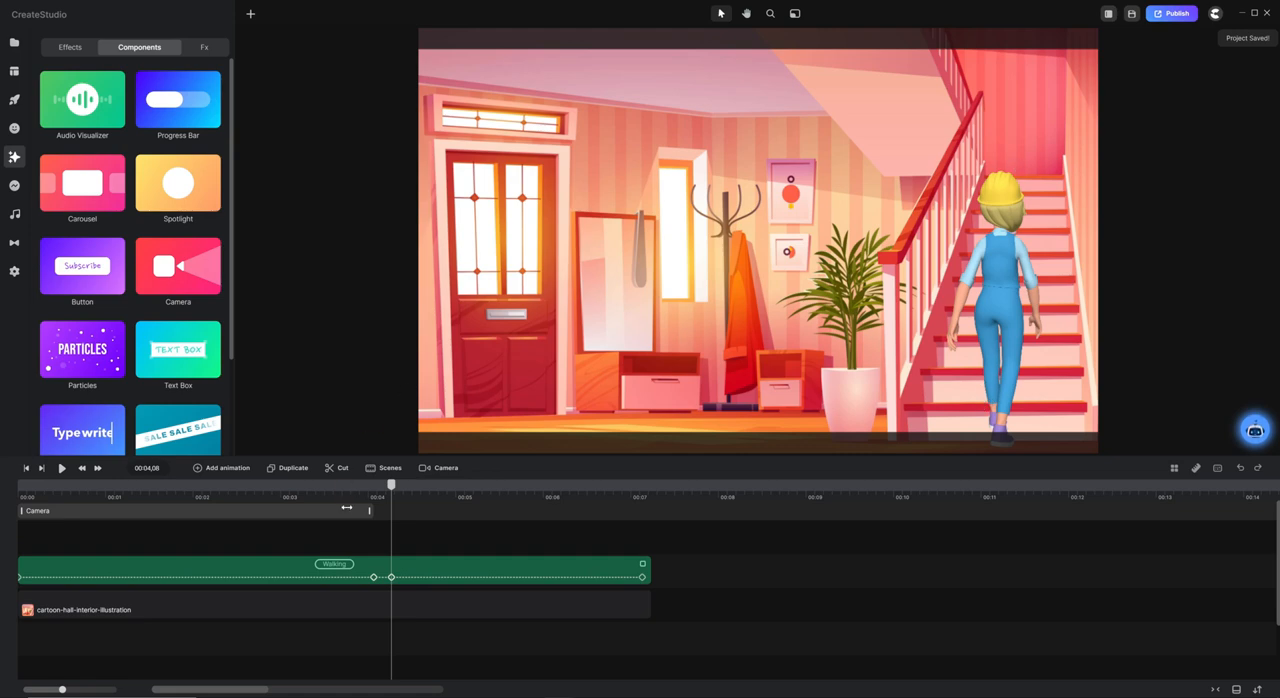
{"action": "left_click", "coordinate": [409, 490]}
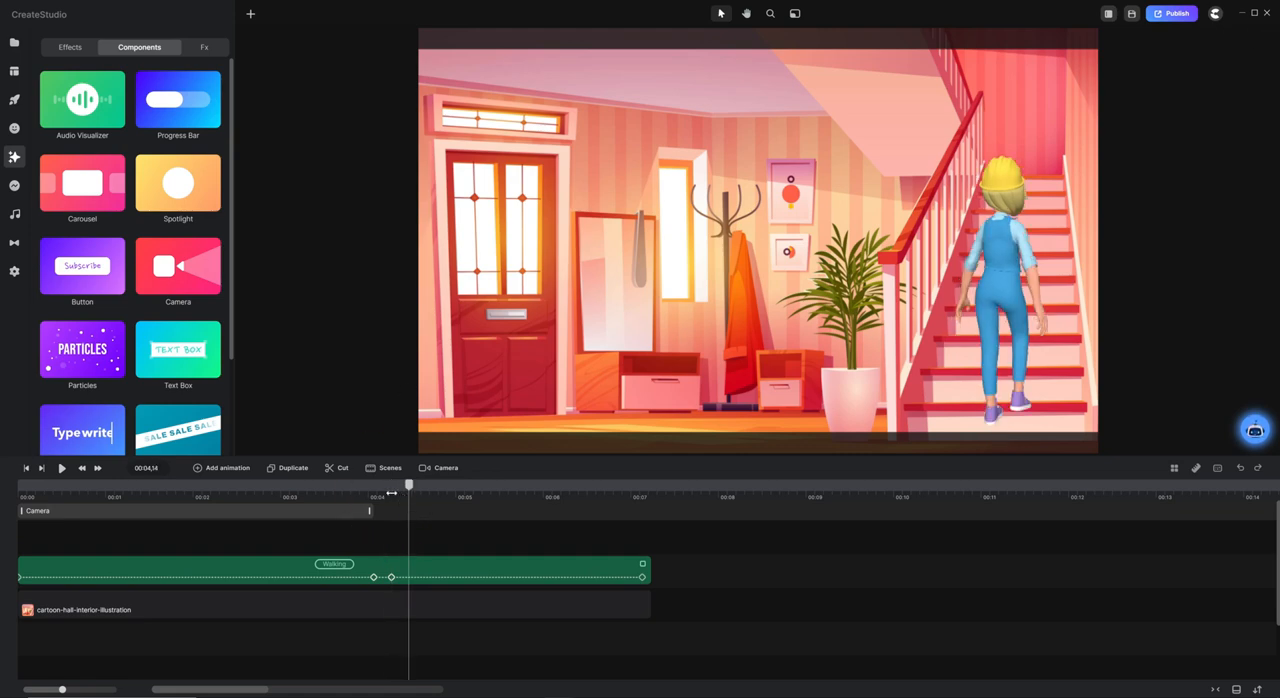
{"action": "left_click", "coordinate": [387, 493]}
{"action": "left_click_drag", "start_coordinate": [427, 493], "coordinate": [543, 502]}
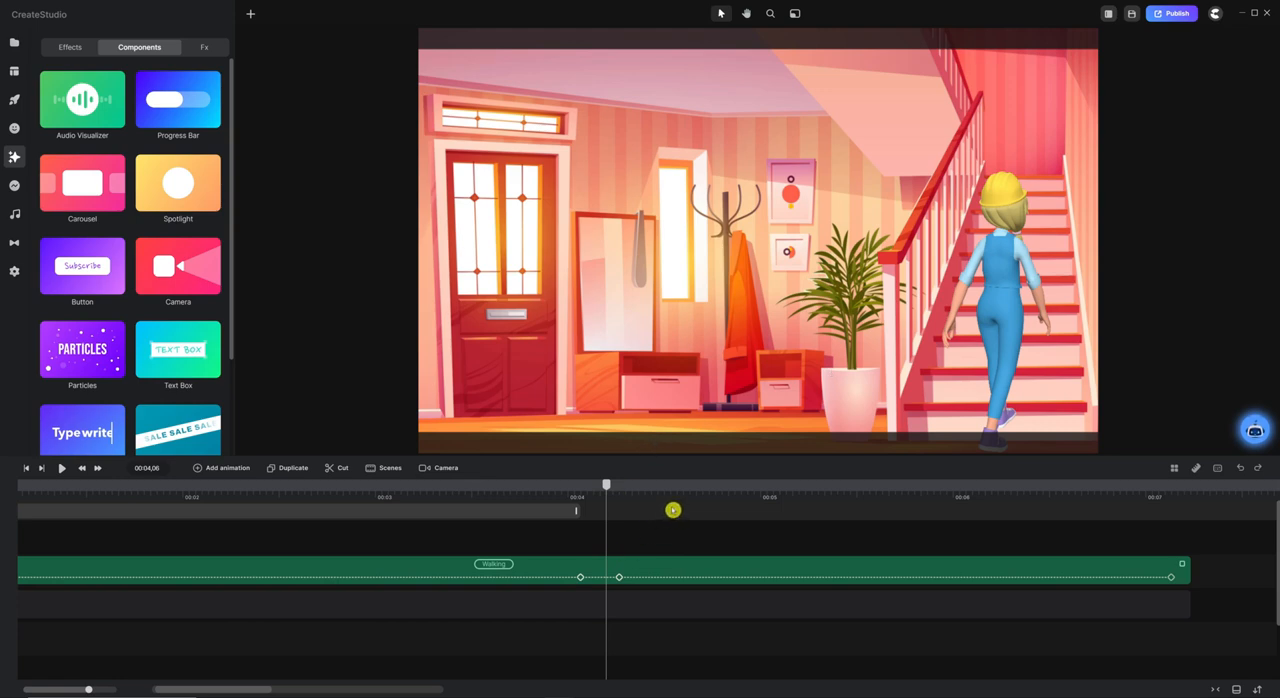
{"action": "left_click_drag", "start_coordinate": [650, 493], "coordinate": [541, 497]}
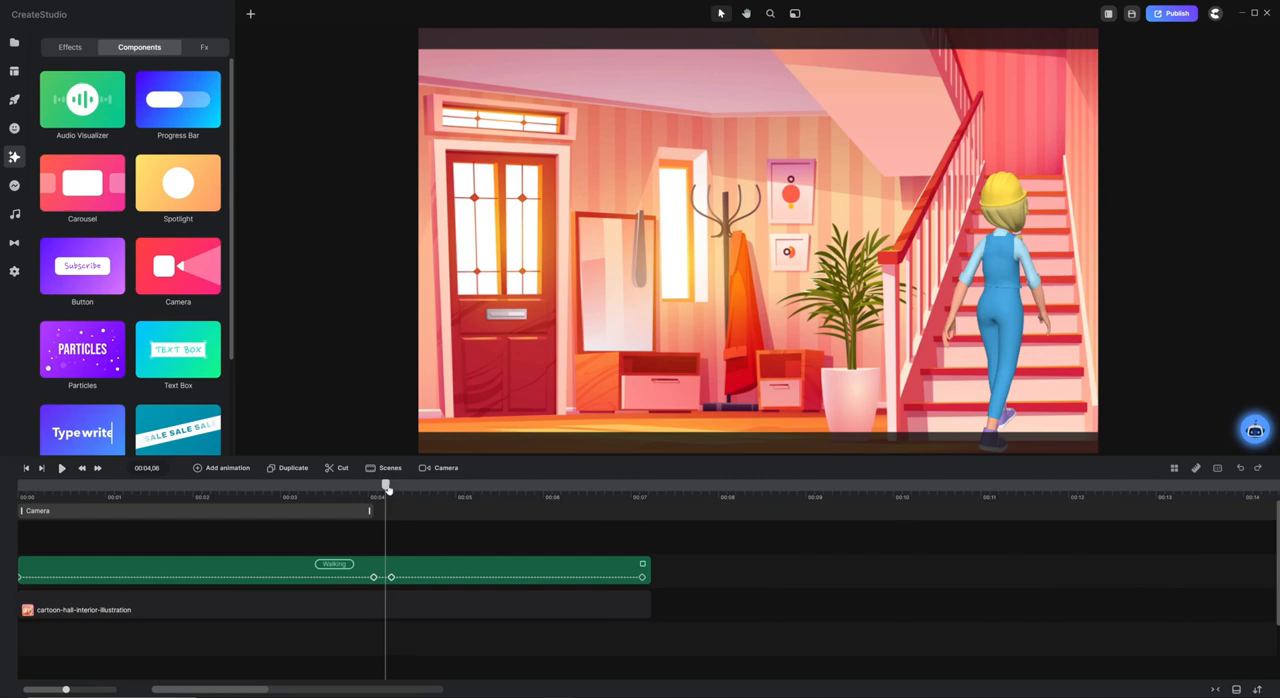
{"action": "left_click_drag", "start_coordinate": [387, 488], "coordinate": [391, 488]}
{"action": "left_click", "coordinate": [391, 577]}
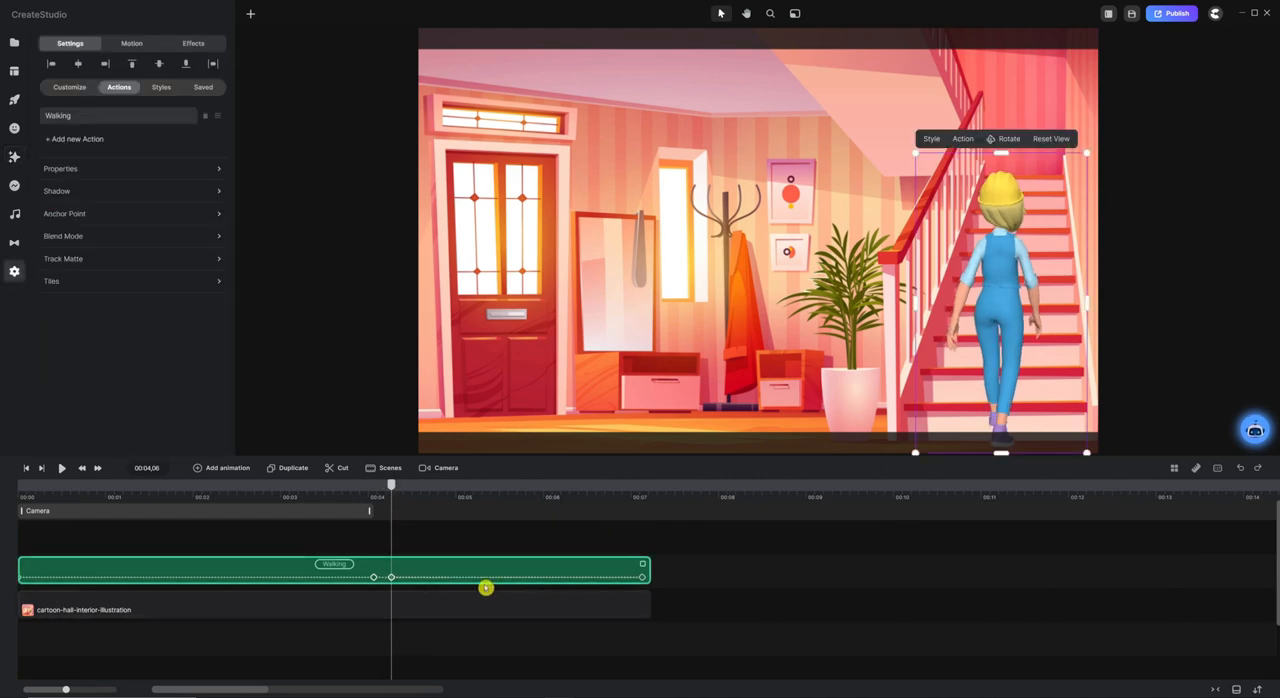
{"action": "left_click", "coordinate": [394, 508]}
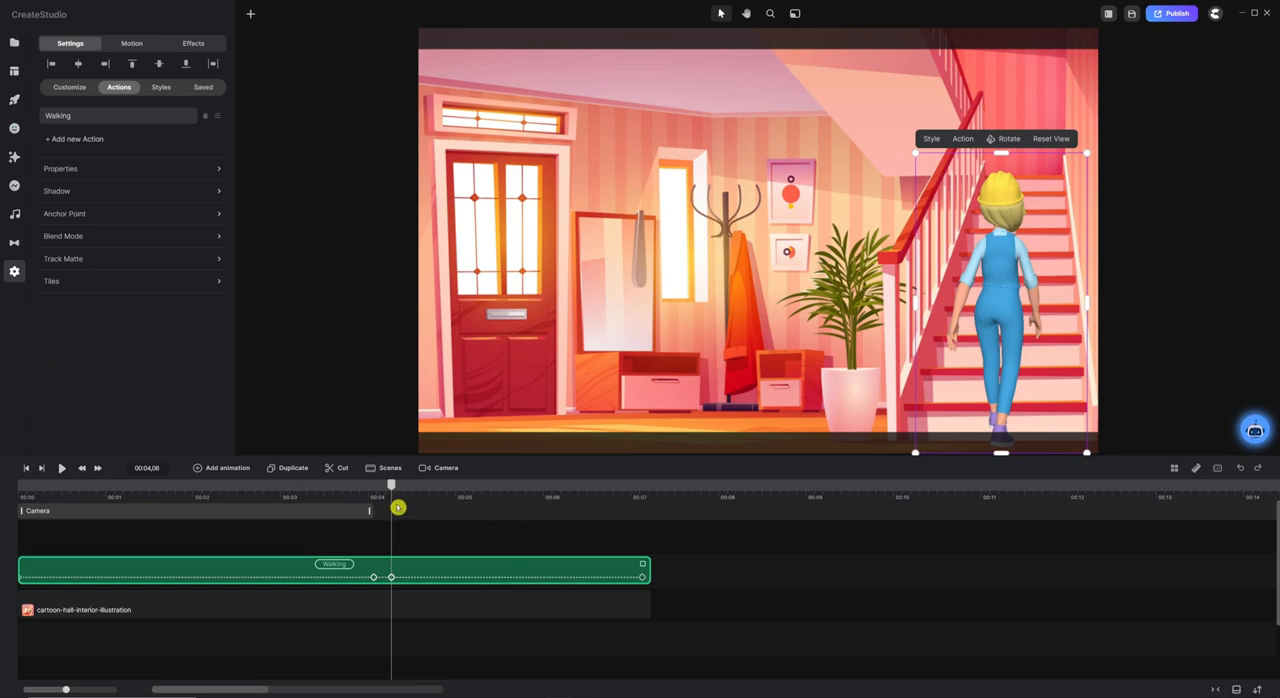
{"action": "double_click", "coordinate": [392, 508]}
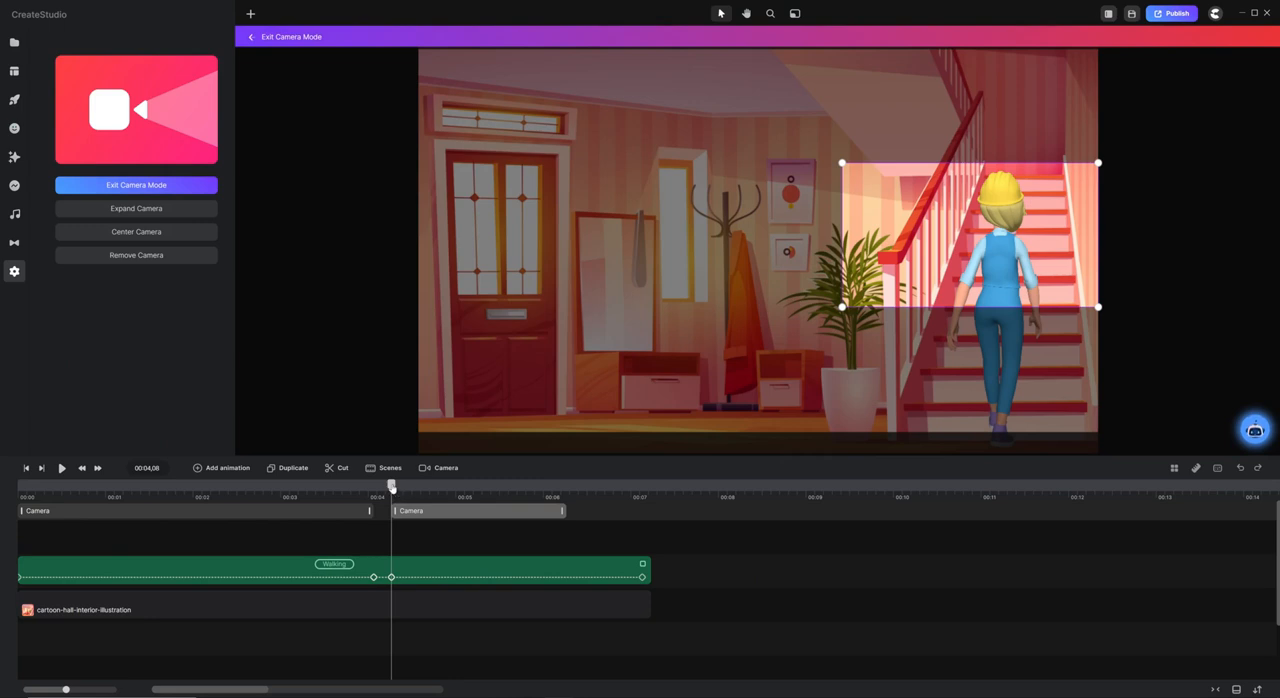
Extend the second camera clip to the character's 00:07,04 keyframe and set its easing to In & Out Linear.
{"action": "left_click_drag", "start_coordinate": [392, 487], "coordinate": [643, 497]}
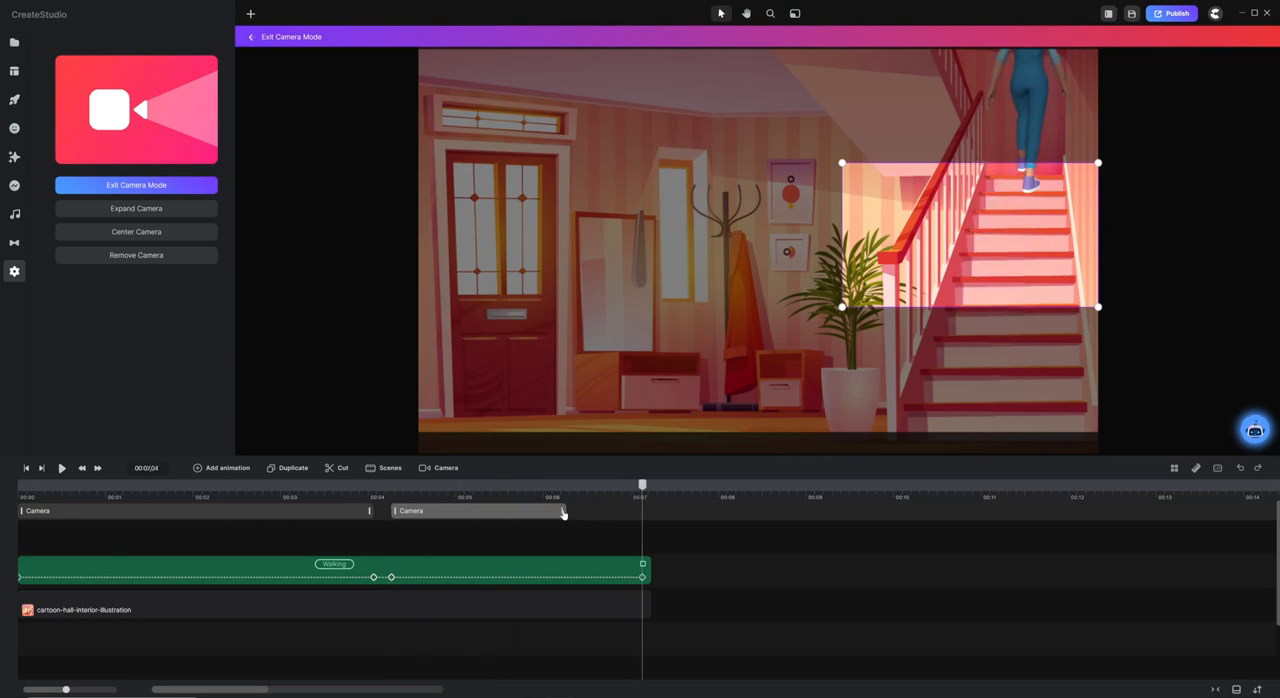
{"action": "left_click_drag", "start_coordinate": [562, 510], "coordinate": [641, 511]}
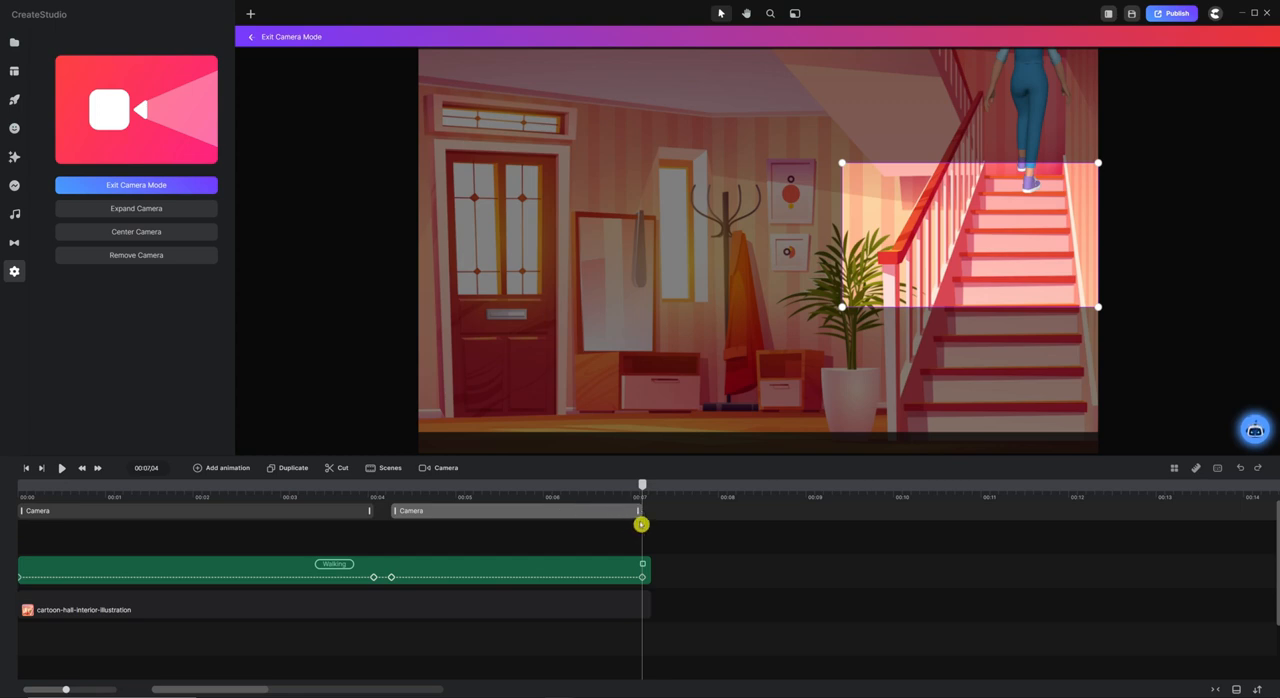
{"action": "right_click", "coordinate": [537, 512]}
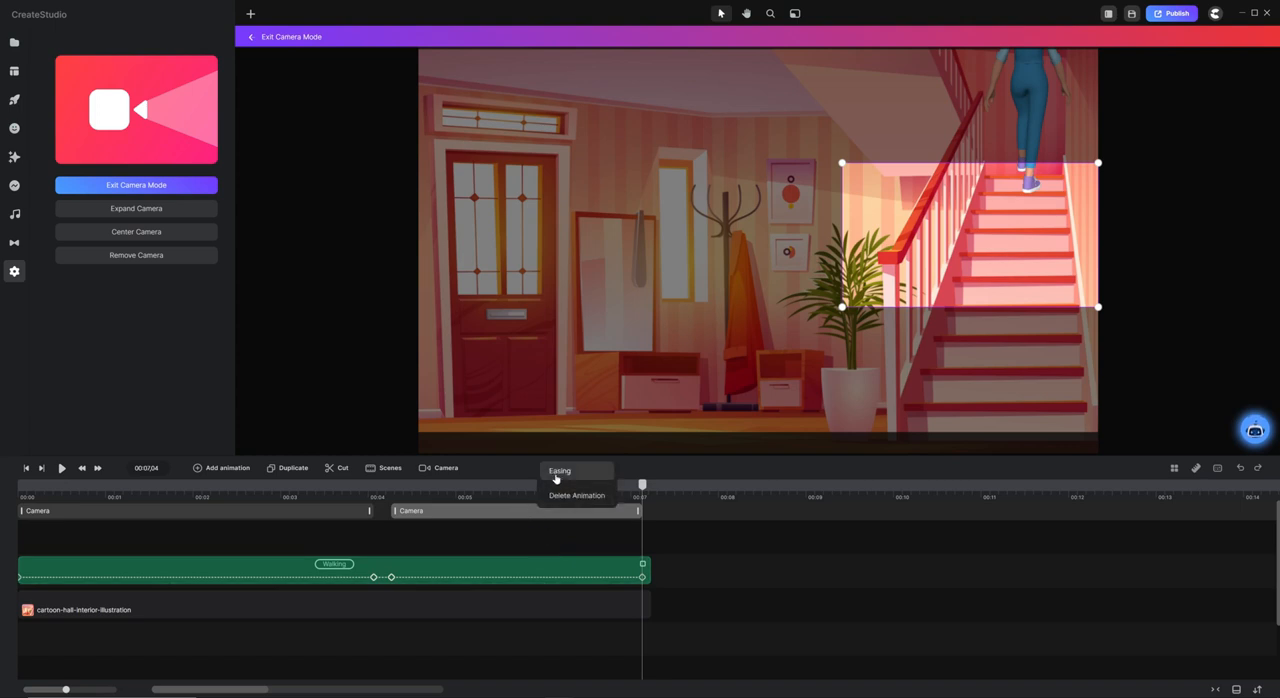
{"action": "left_click", "coordinate": [557, 478]}
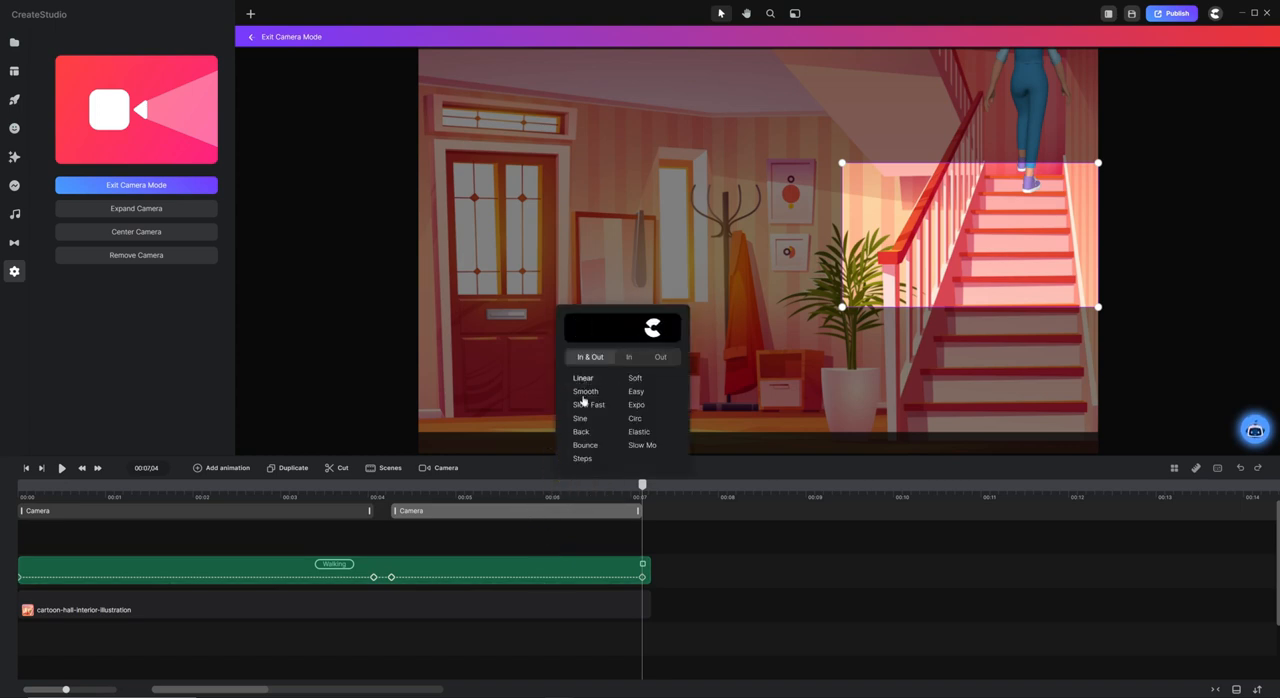
{"action": "left_click", "coordinate": [583, 378]}
At 00:07,06, move the camera frame up to the scene's top edge and shrink it around the character on the stairs.
{"action": "left_click", "coordinate": [647, 495]}
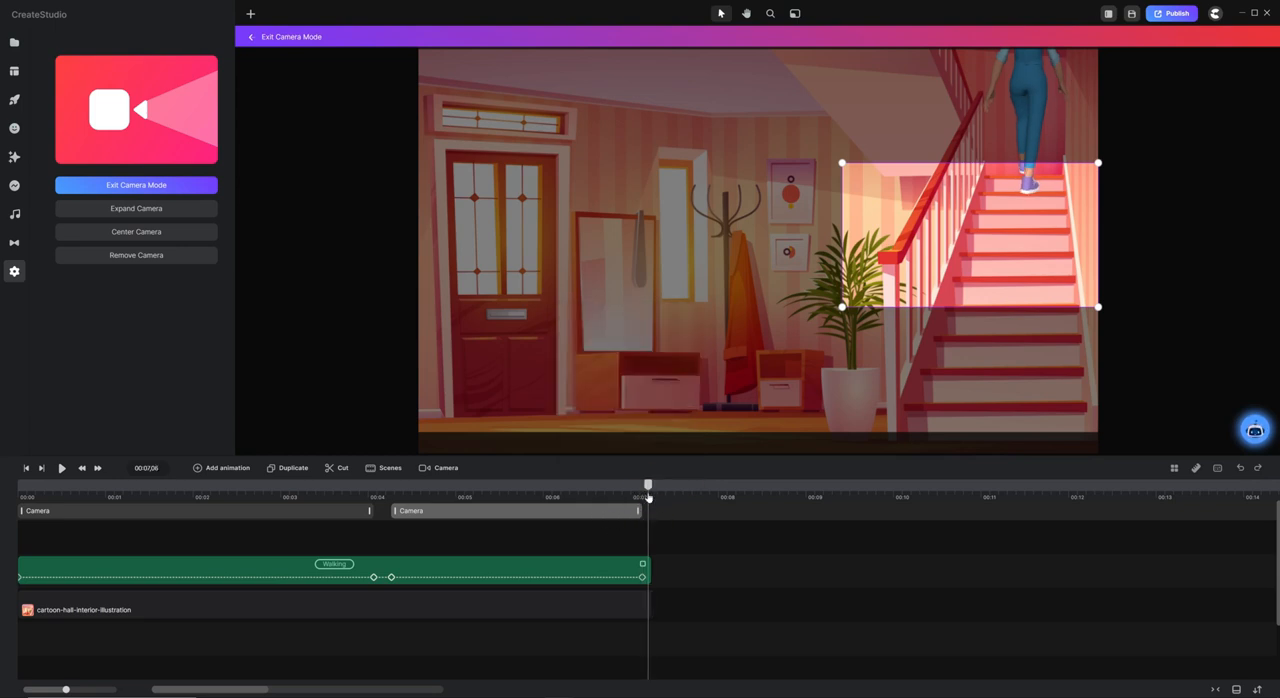
{"action": "left_click", "coordinate": [630, 498]}
{"action": "left_click_drag", "start_coordinate": [632, 500], "coordinate": [623, 503]}
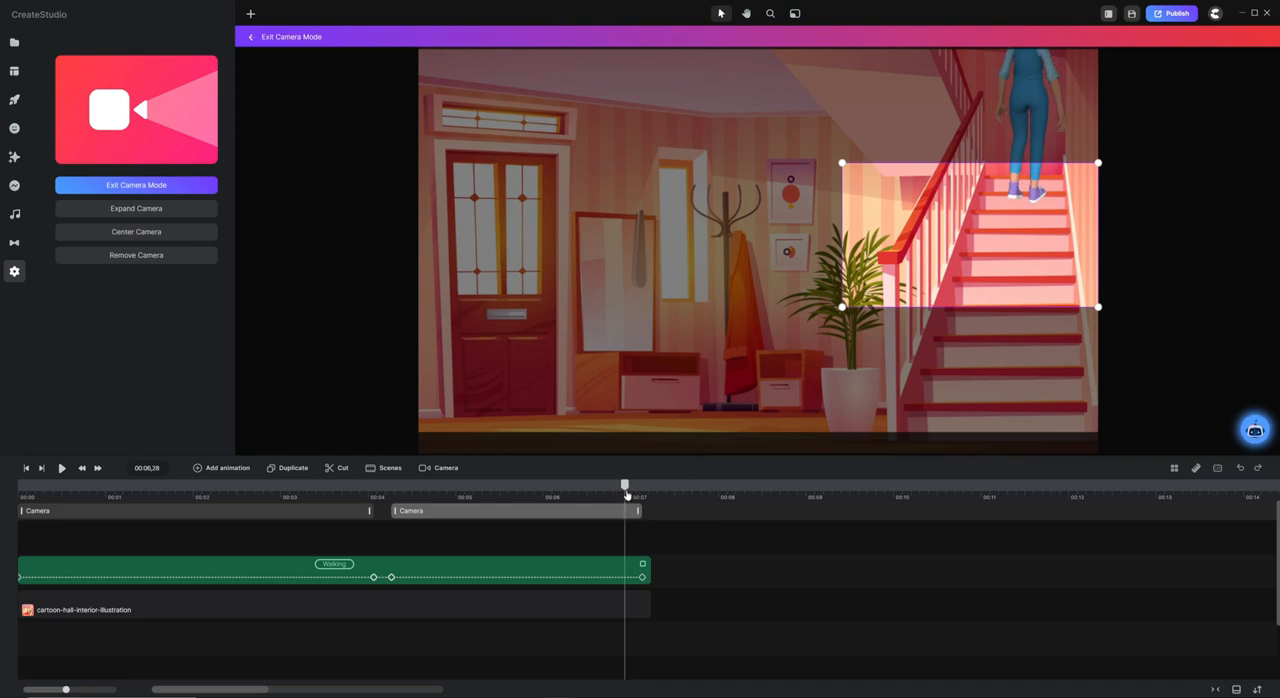
{"action": "left_click_drag", "start_coordinate": [626, 495], "coordinate": [650, 497]}
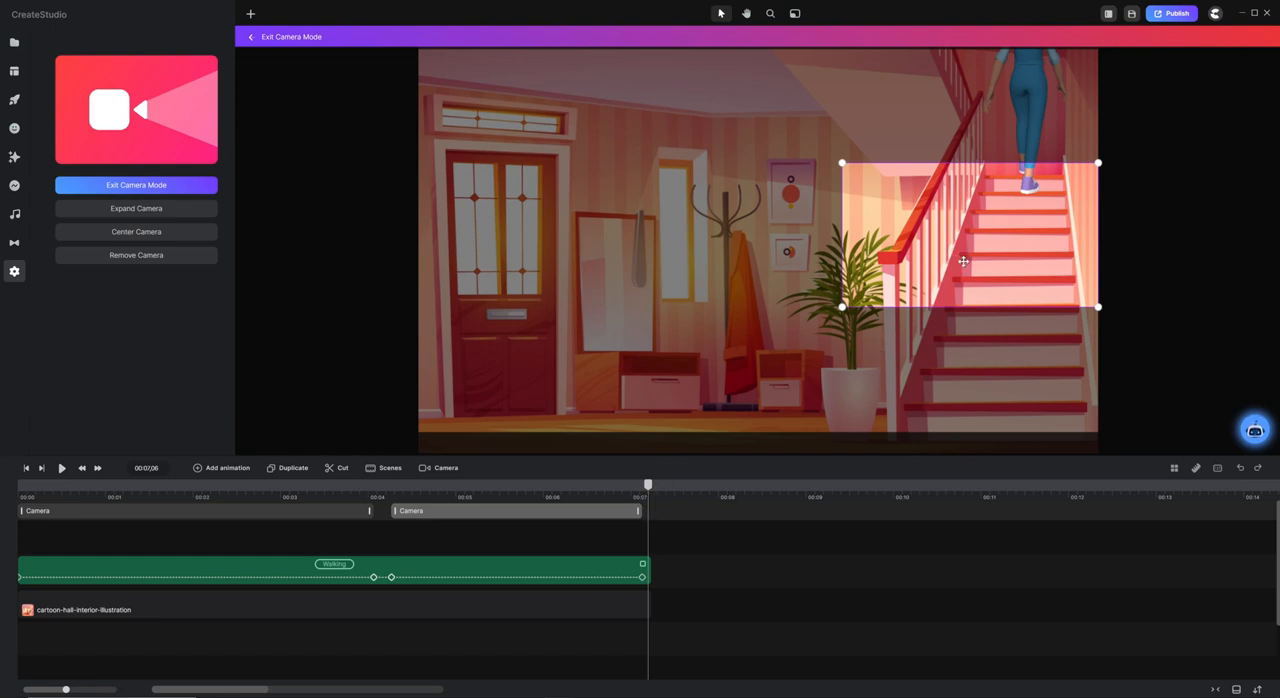
{"action": "left_click_drag", "start_coordinate": [963, 261], "coordinate": [963, 147]}
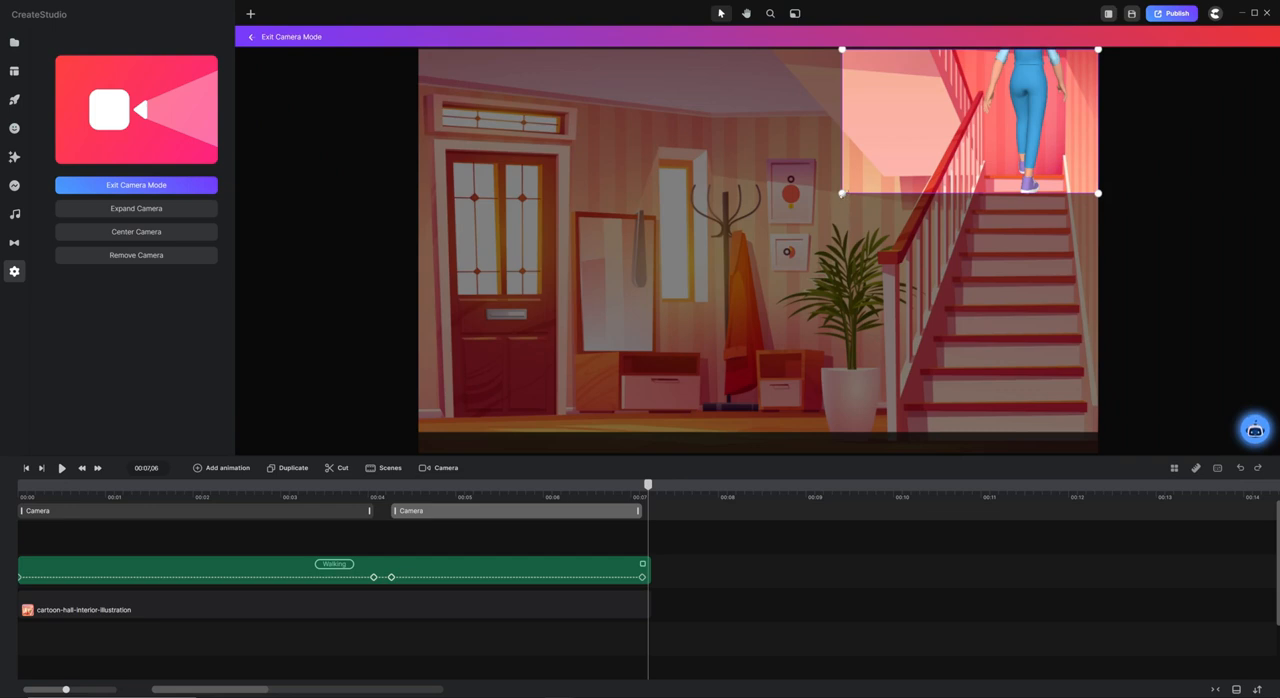
{"action": "left_click_drag", "start_coordinate": [842, 193], "coordinate": [942, 119]}
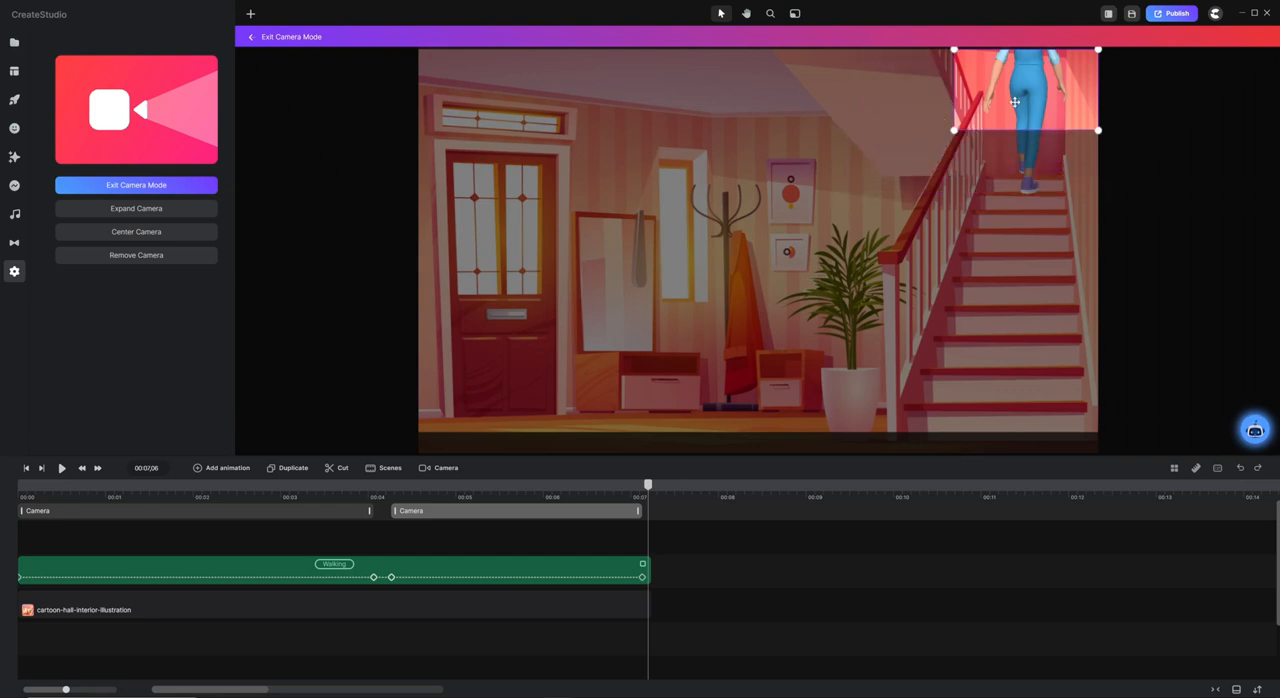
{"action": "left_click_drag", "start_coordinate": [1014, 101], "coordinate": [1013, 101]}
Extend the hall background and walking character clips to just past 00:08, and play the animation from the start.
{"action": "left_click_drag", "start_coordinate": [650, 601], "coordinate": [744, 600]}
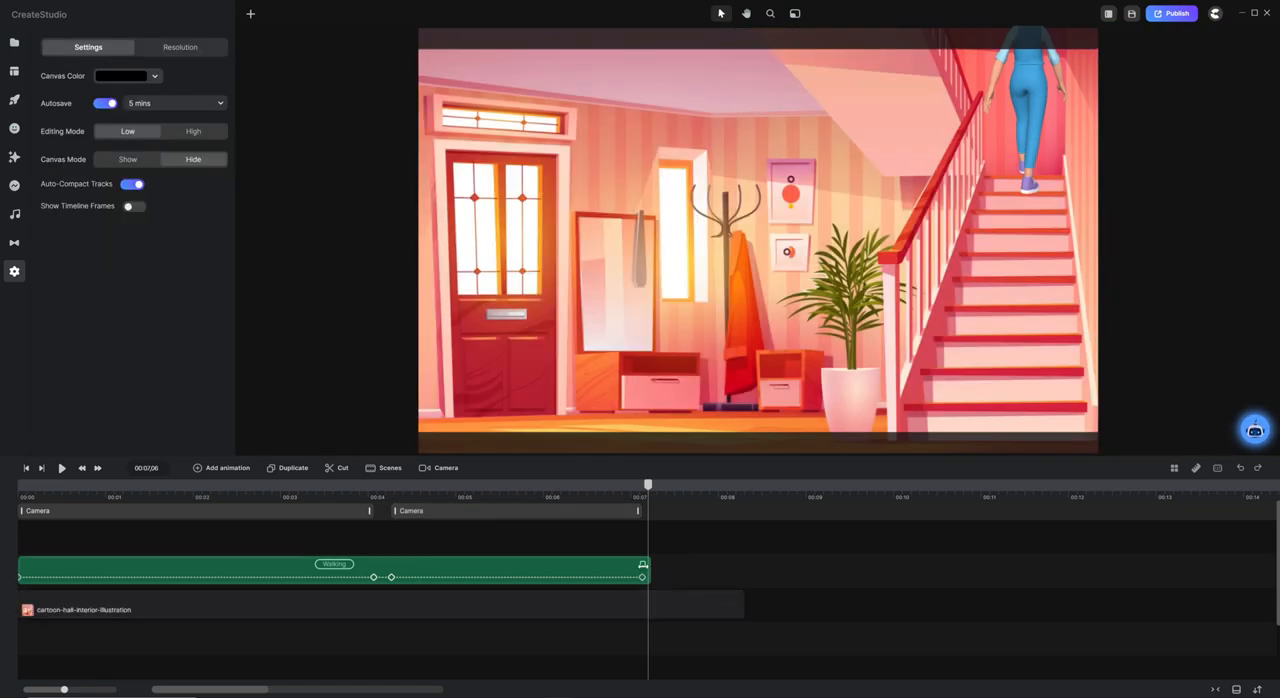
{"action": "left_click_drag", "start_coordinate": [646, 566], "coordinate": [733, 564]}
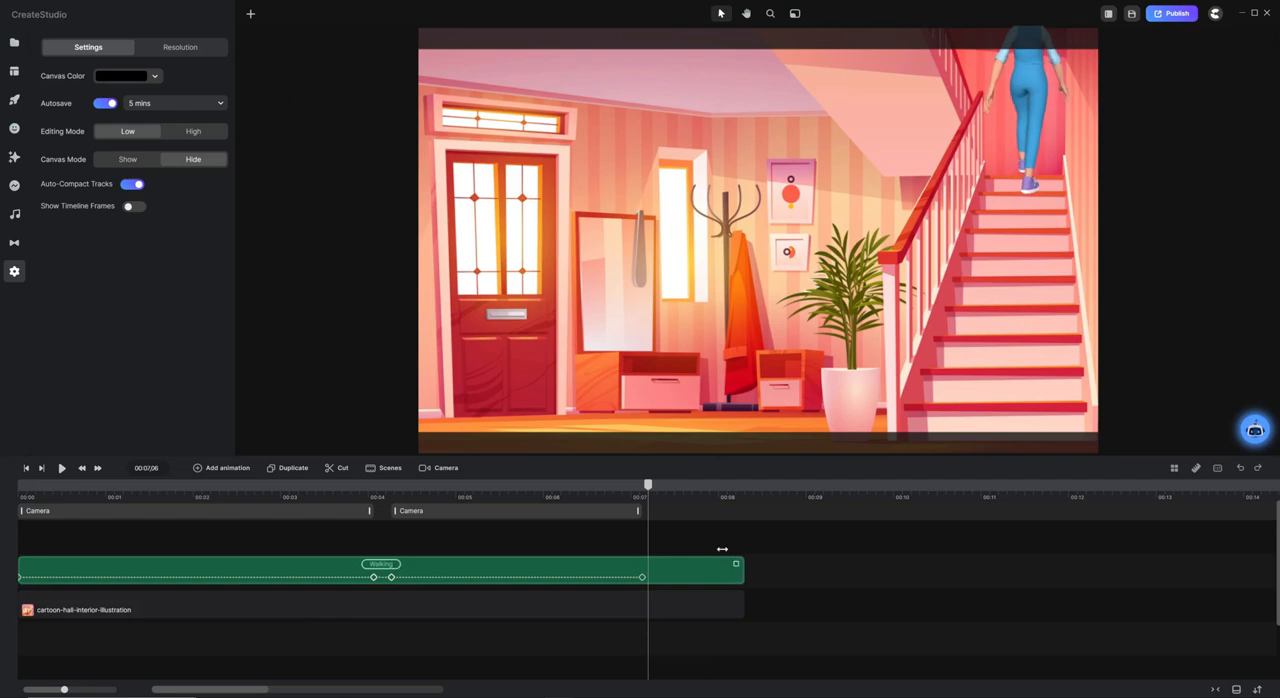
{"action": "key", "text": "Home"}
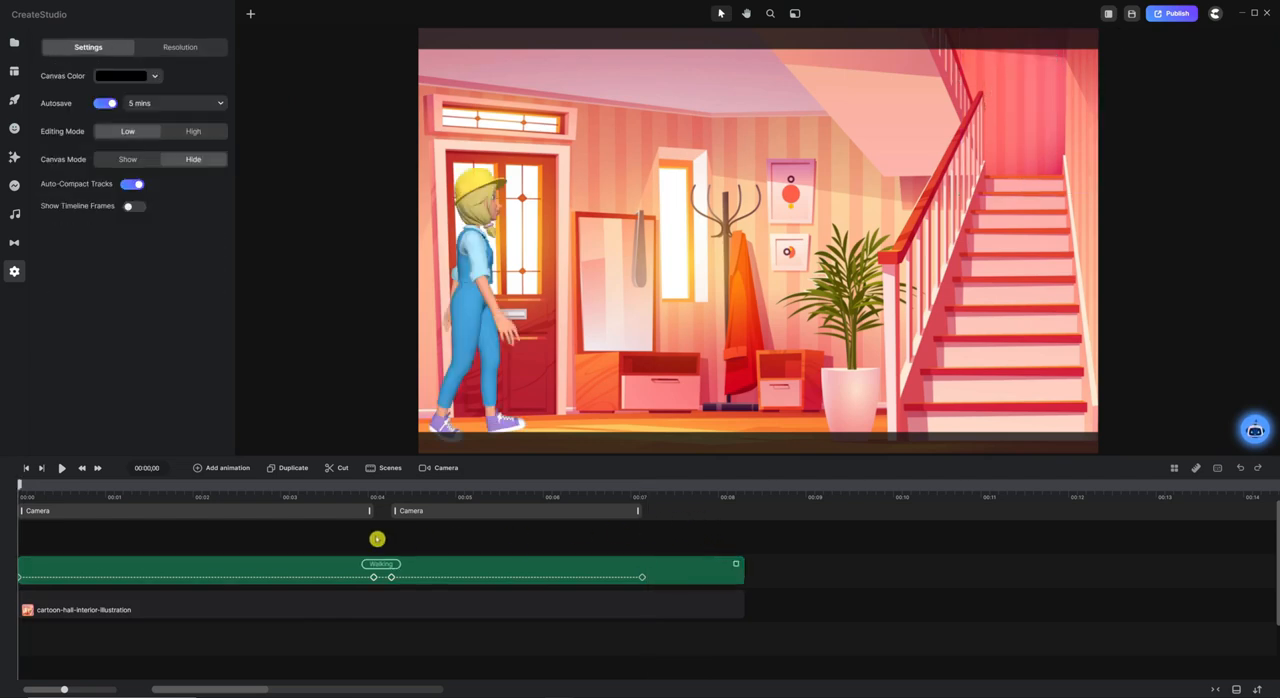
{"action": "key", "text": "space"}
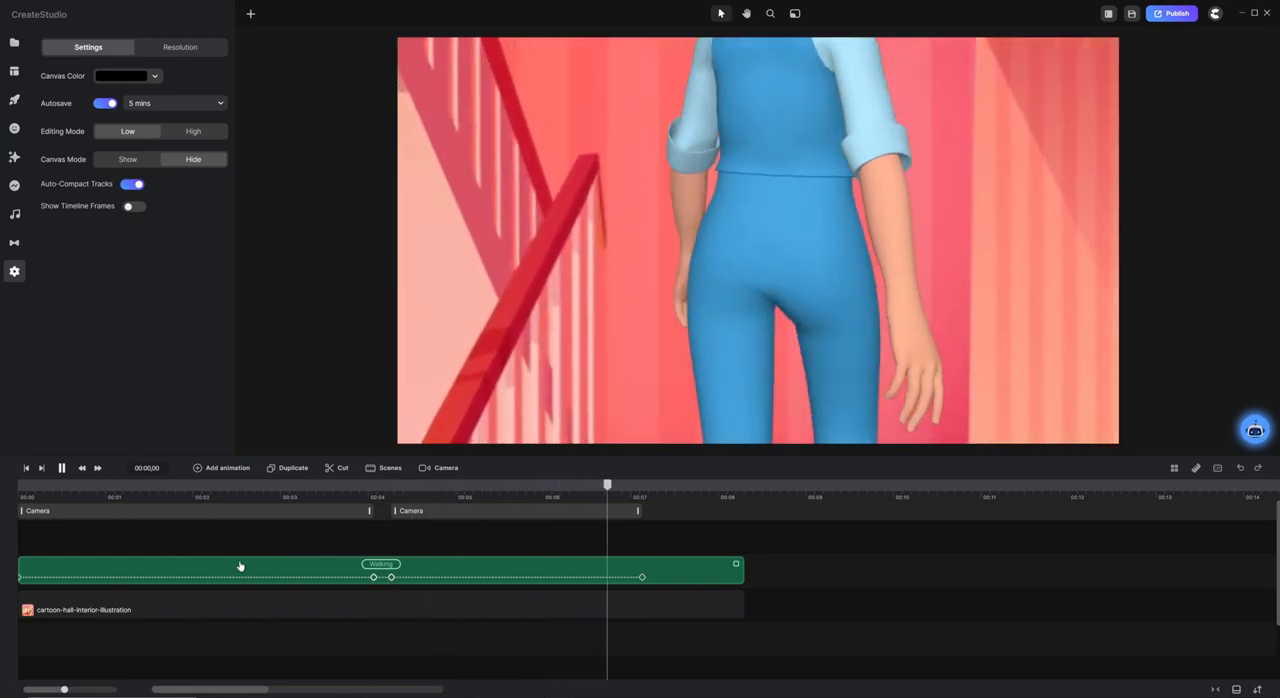
{"action": "key", "text": "space"}
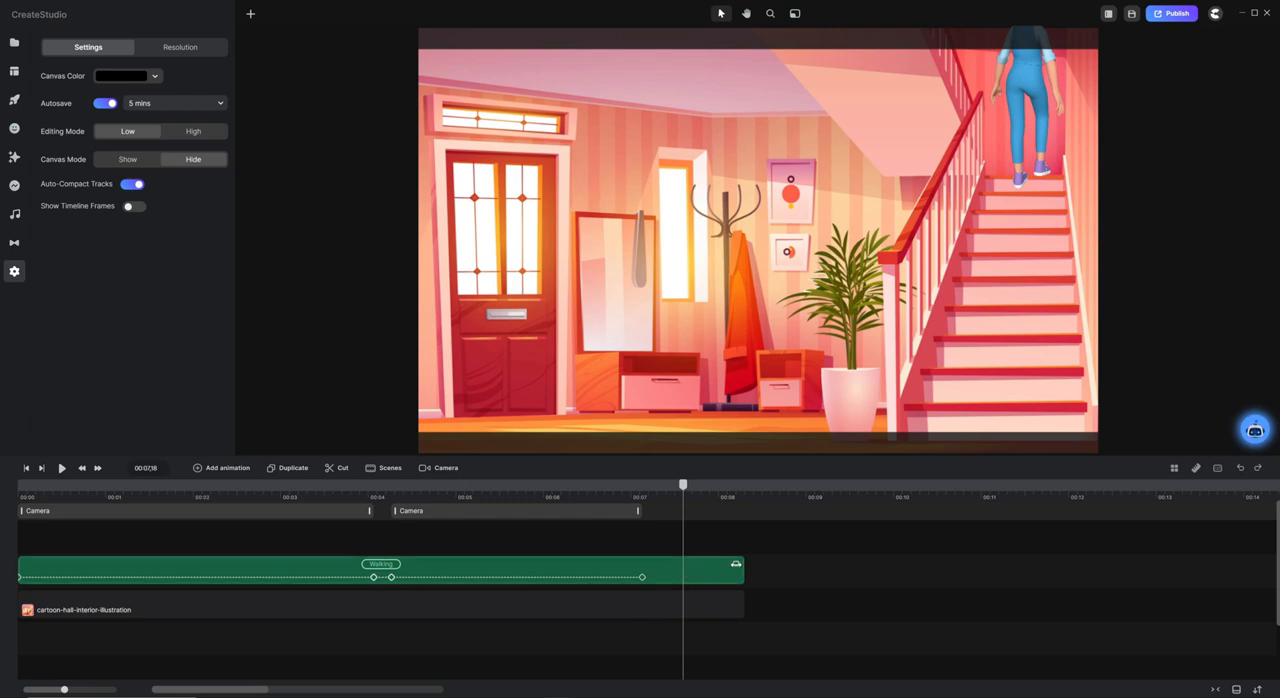
Extend the walking character and hall background clips to just past 00:11.
{"action": "left_click_drag", "start_coordinate": [735, 564], "coordinate": [987, 561]}
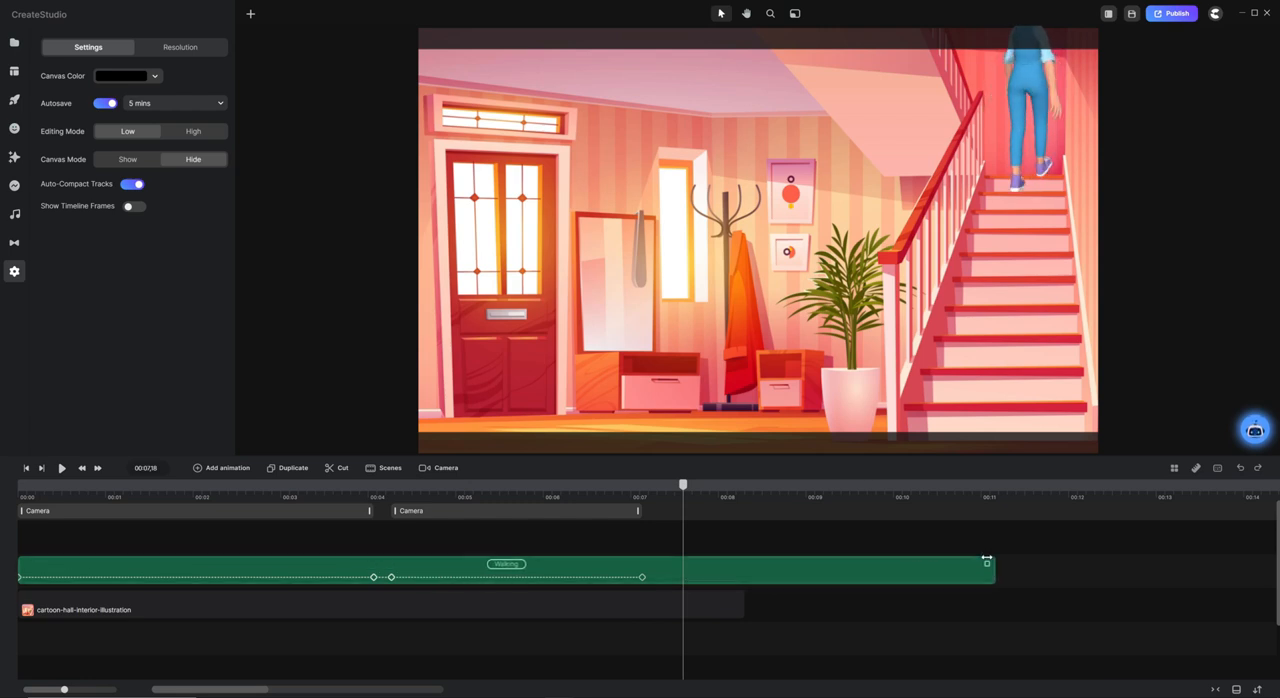
{"action": "left_click_drag", "start_coordinate": [743, 610], "coordinate": [995, 606]}
{"action": "left_click", "coordinate": [706, 517]}
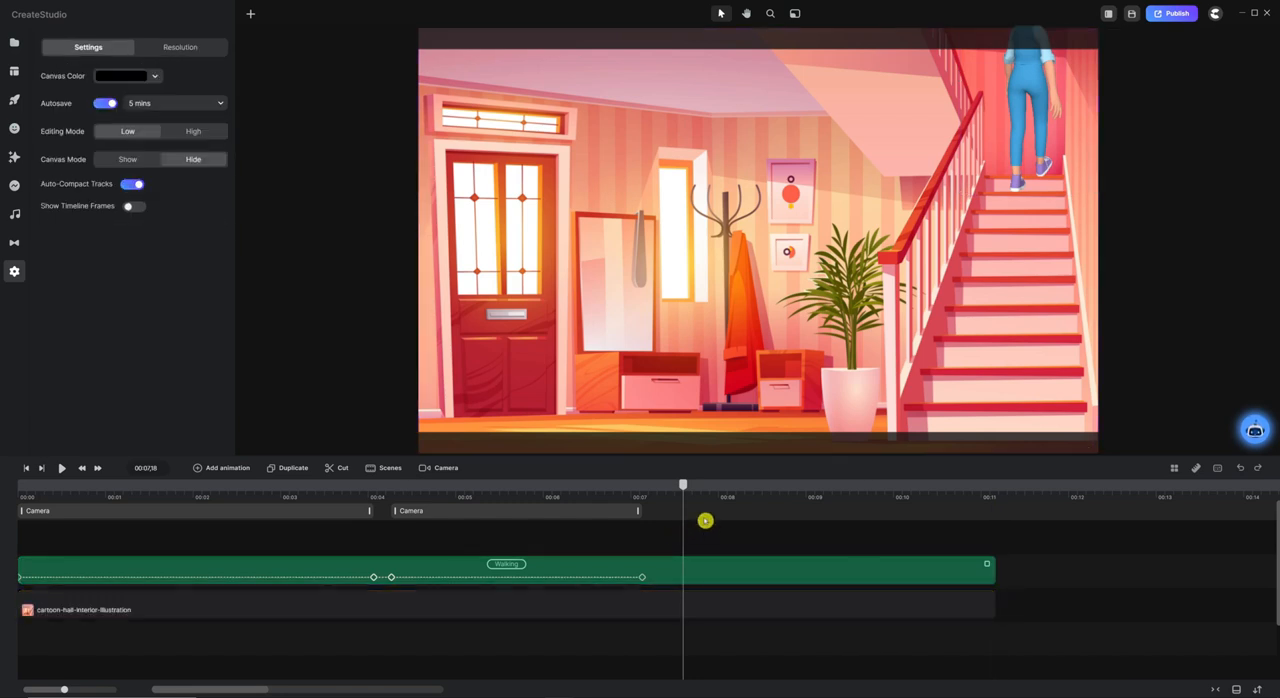
Add a Character View animation to the walking character at 00:07,04 and shorten it to end at 00:07,11.
{"action": "left_click_drag", "start_coordinate": [683, 490], "coordinate": [642, 497]}
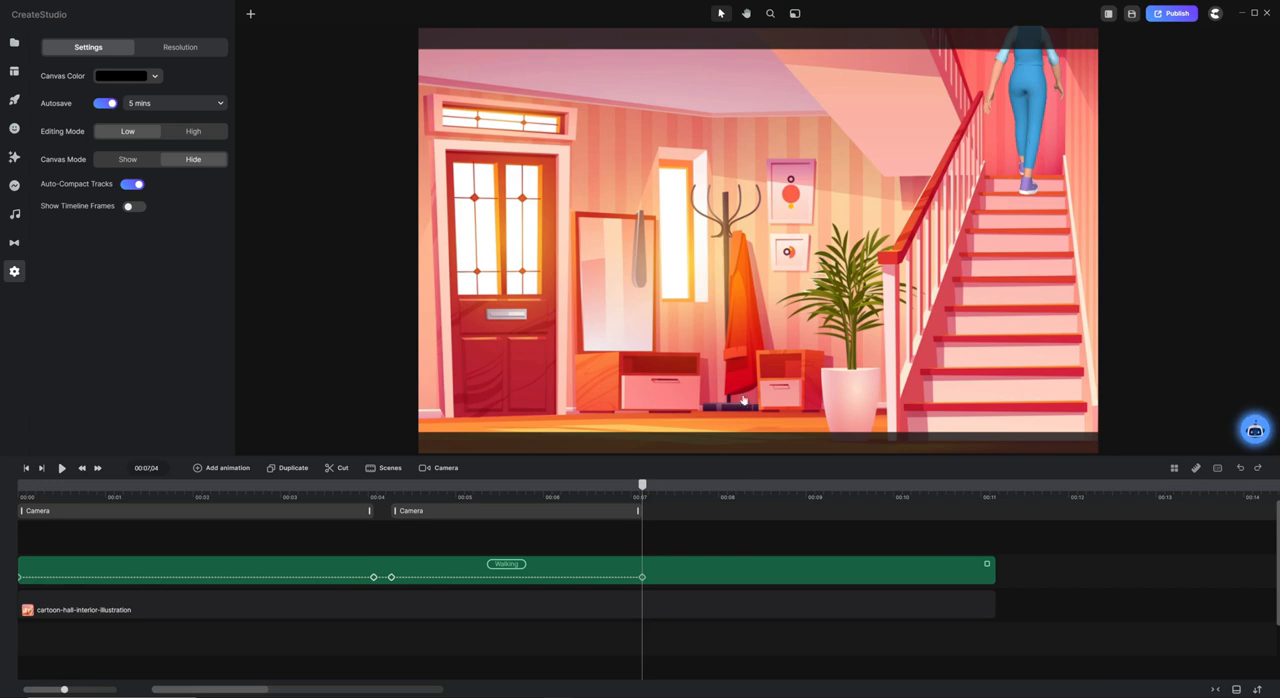
{"action": "left_click", "coordinate": [700, 564]}
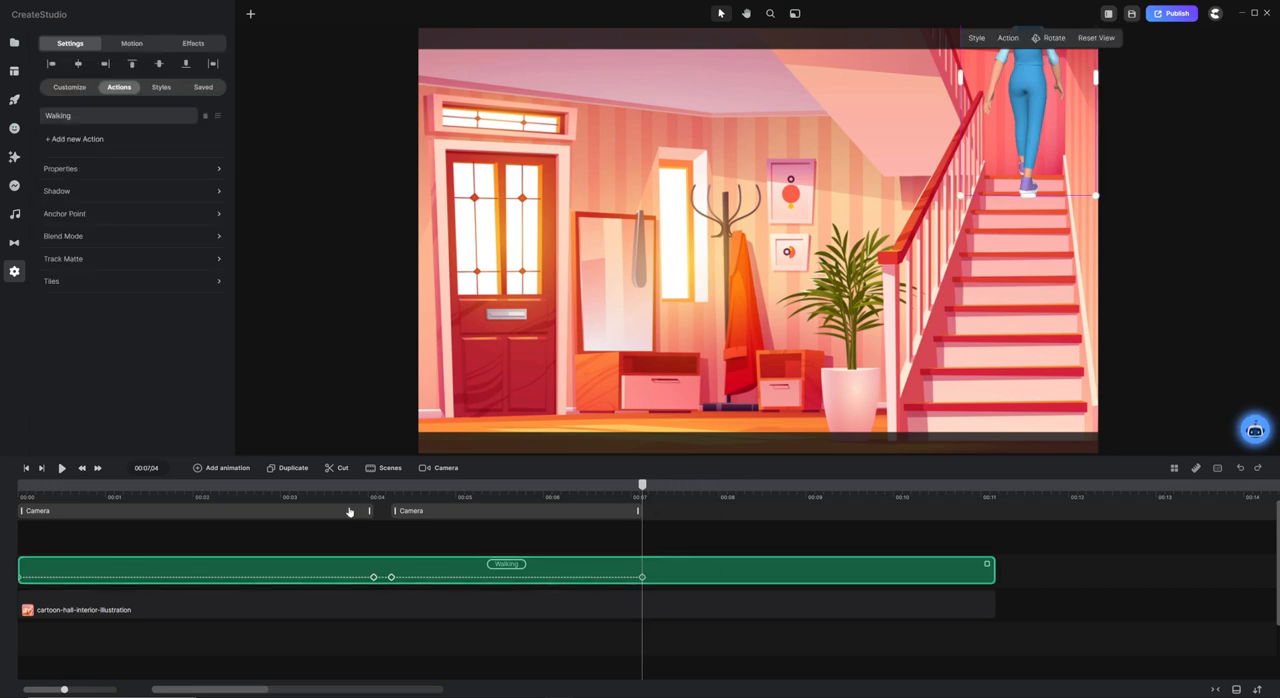
{"action": "left_click", "coordinate": [224, 469]}
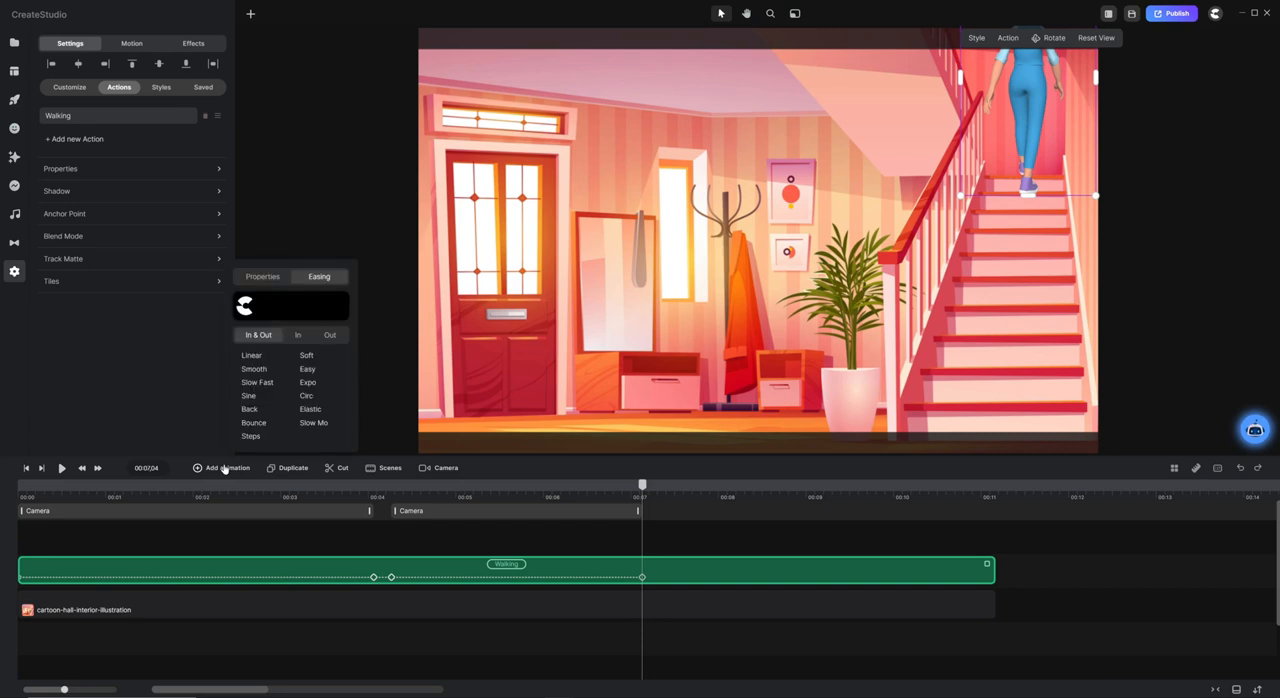
{"action": "left_click", "coordinate": [264, 280]}
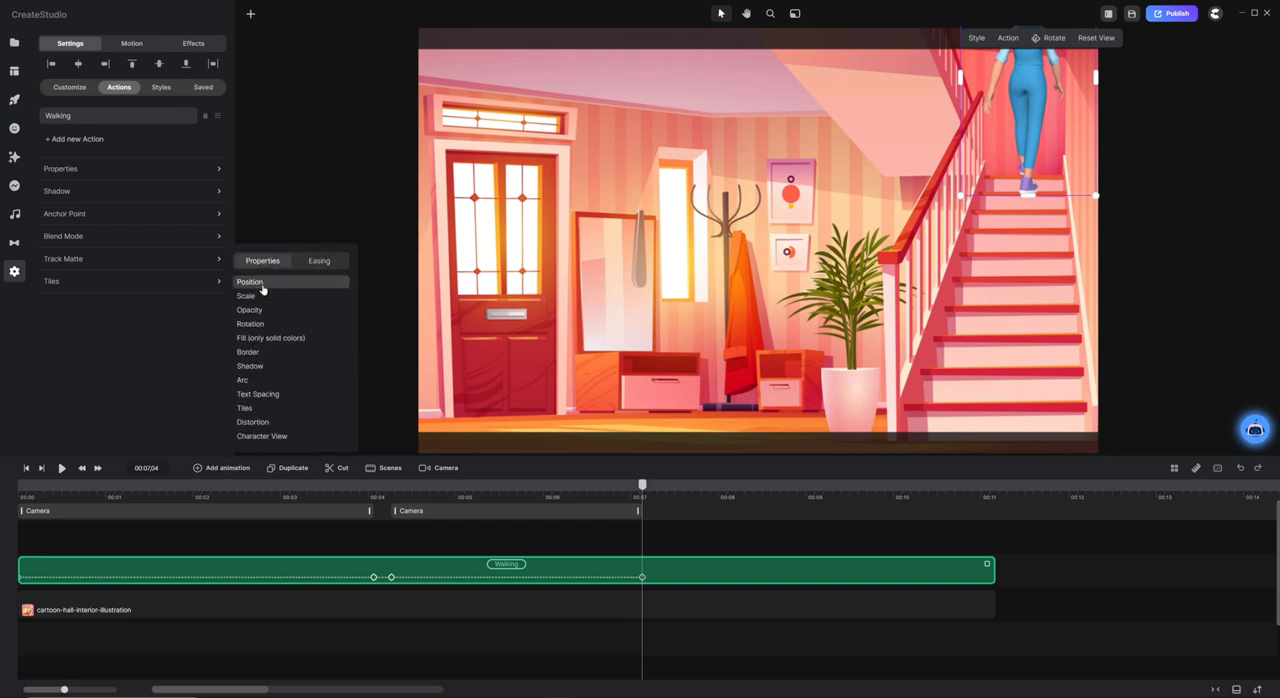
{"action": "left_click", "coordinate": [281, 437]}
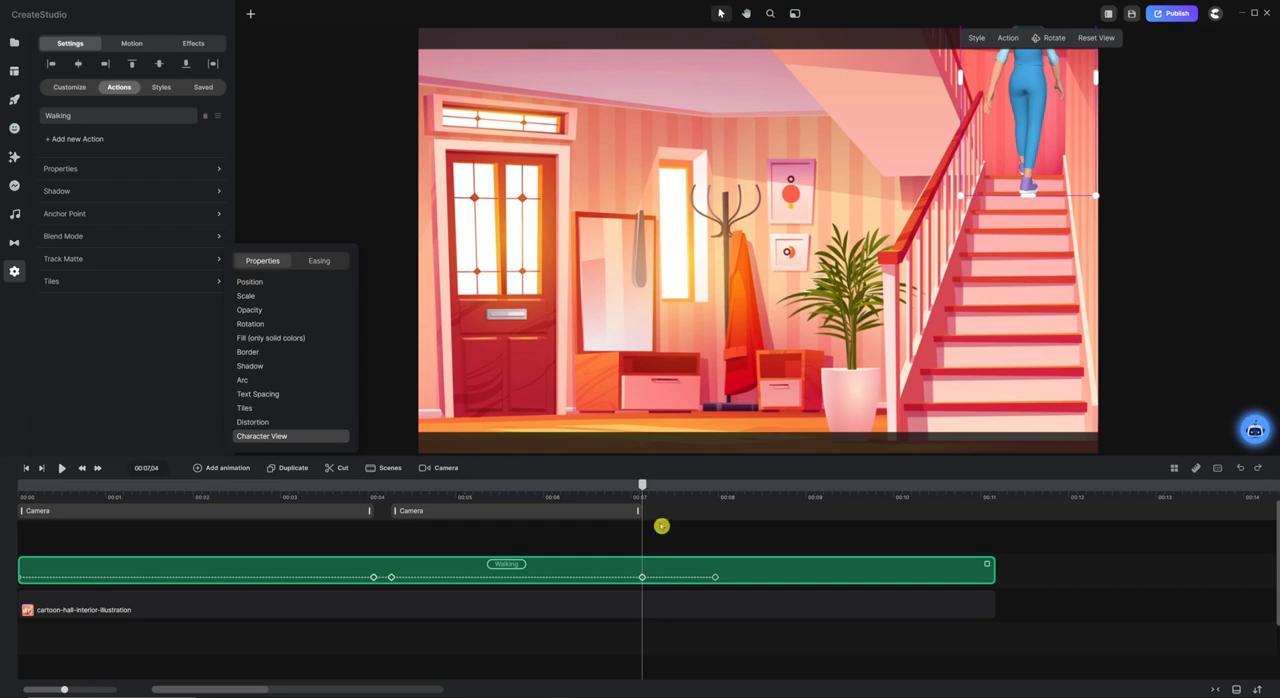
{"action": "left_click", "coordinate": [698, 525]}
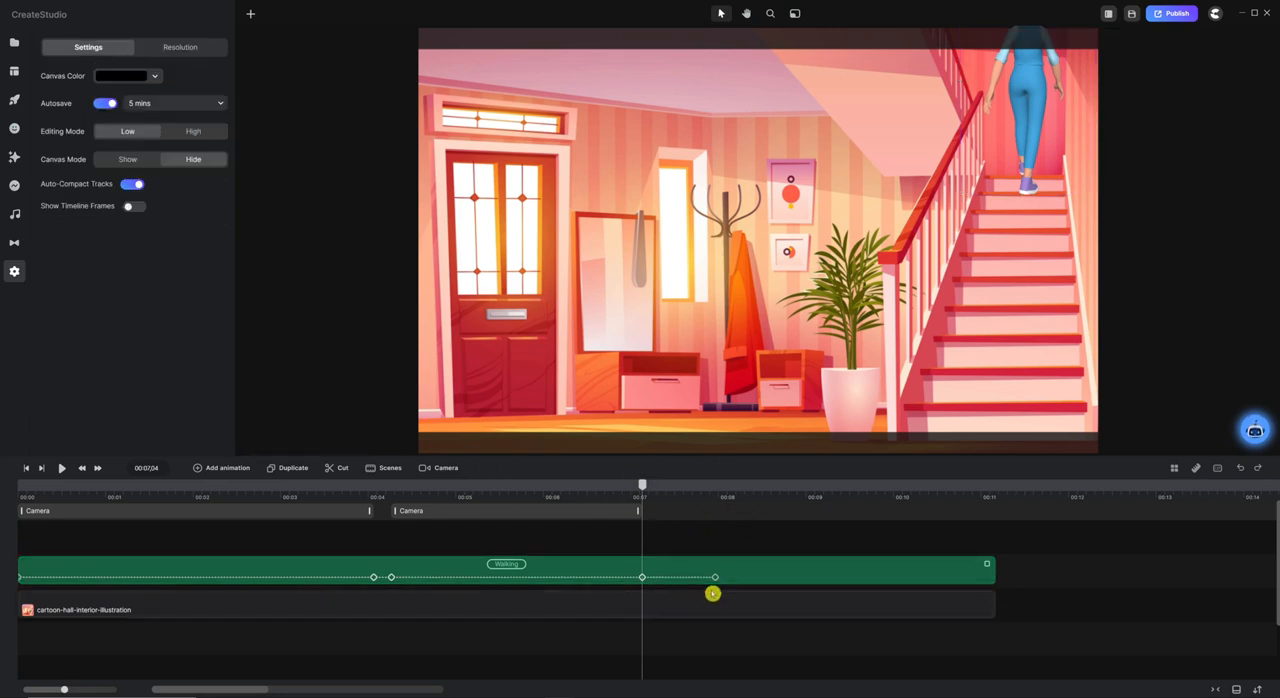
{"action": "left_click_drag", "start_coordinate": [716, 578], "coordinate": [670, 577]}
At the 00:07,11 keyframe, rotate the character around so that she faces the viewer.
{"action": "right_click", "coordinate": [664, 577]}
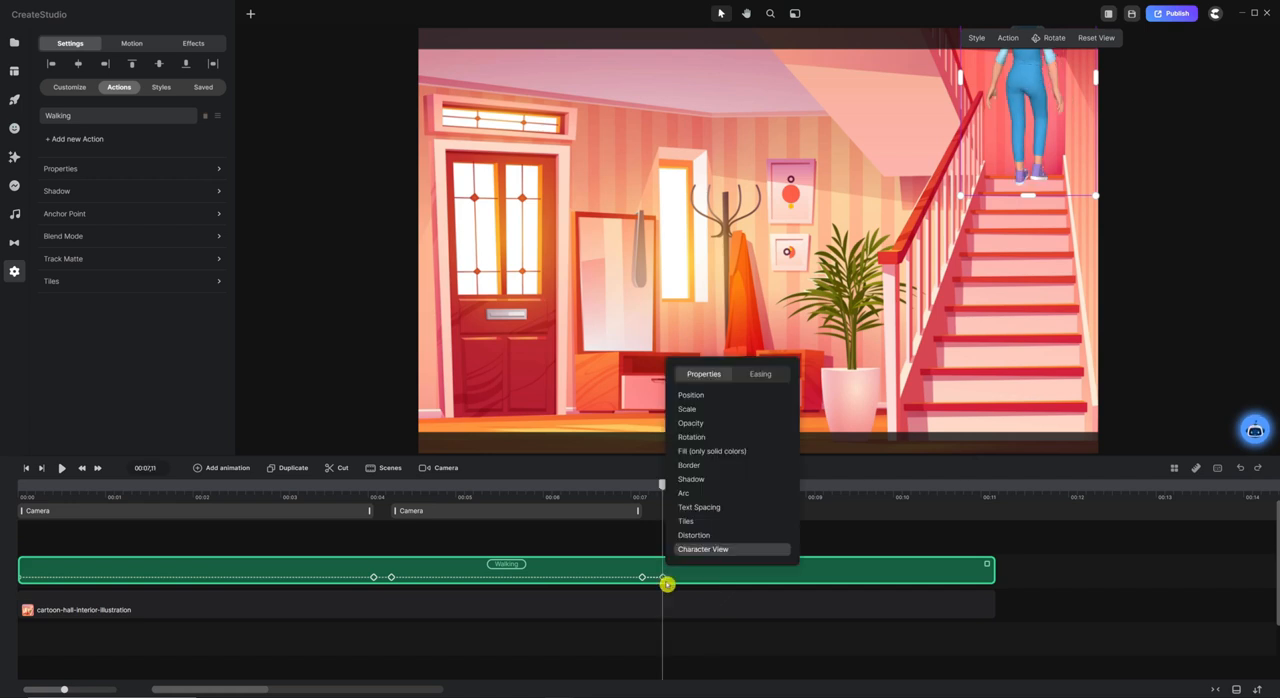
{"action": "left_click", "coordinate": [674, 623]}
{"action": "left_click", "coordinate": [663, 577]}
{"action": "left_click", "coordinate": [661, 577]}
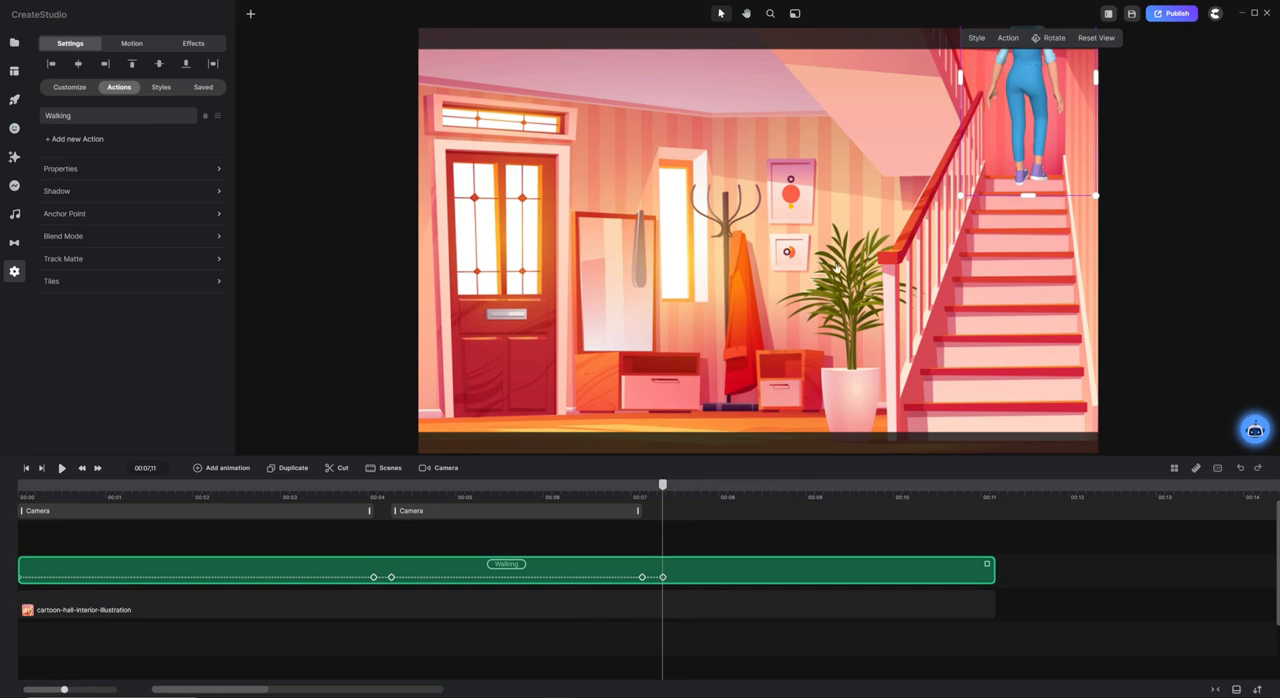
{"action": "left_click", "coordinate": [663, 612]}
{"action": "left_click", "coordinate": [662, 576]}
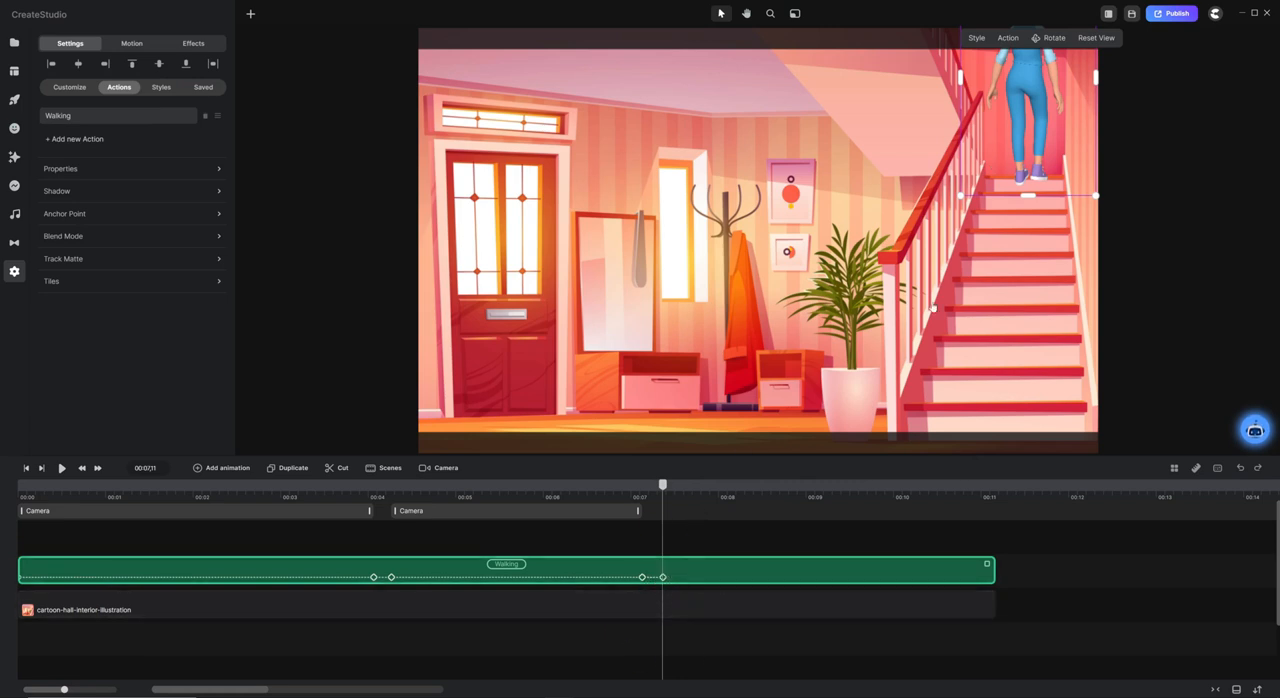
{"action": "left_click", "coordinate": [662, 577]}
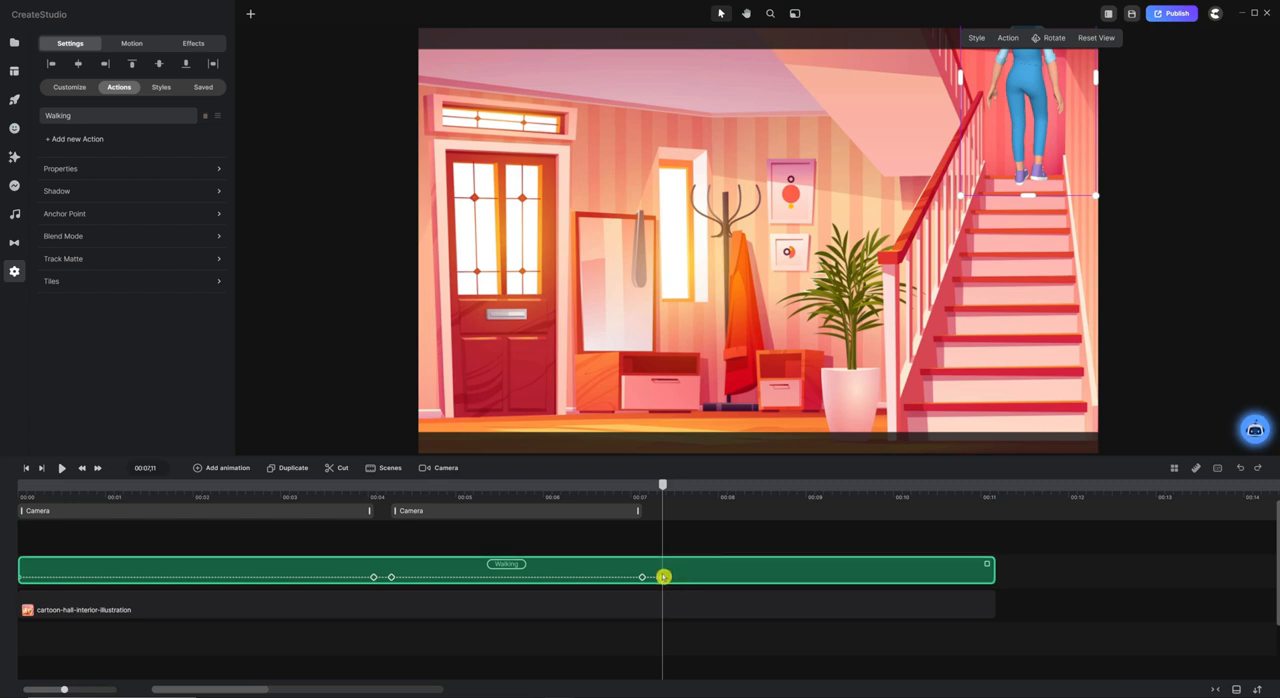
{"action": "left_click", "coordinate": [1055, 40]}
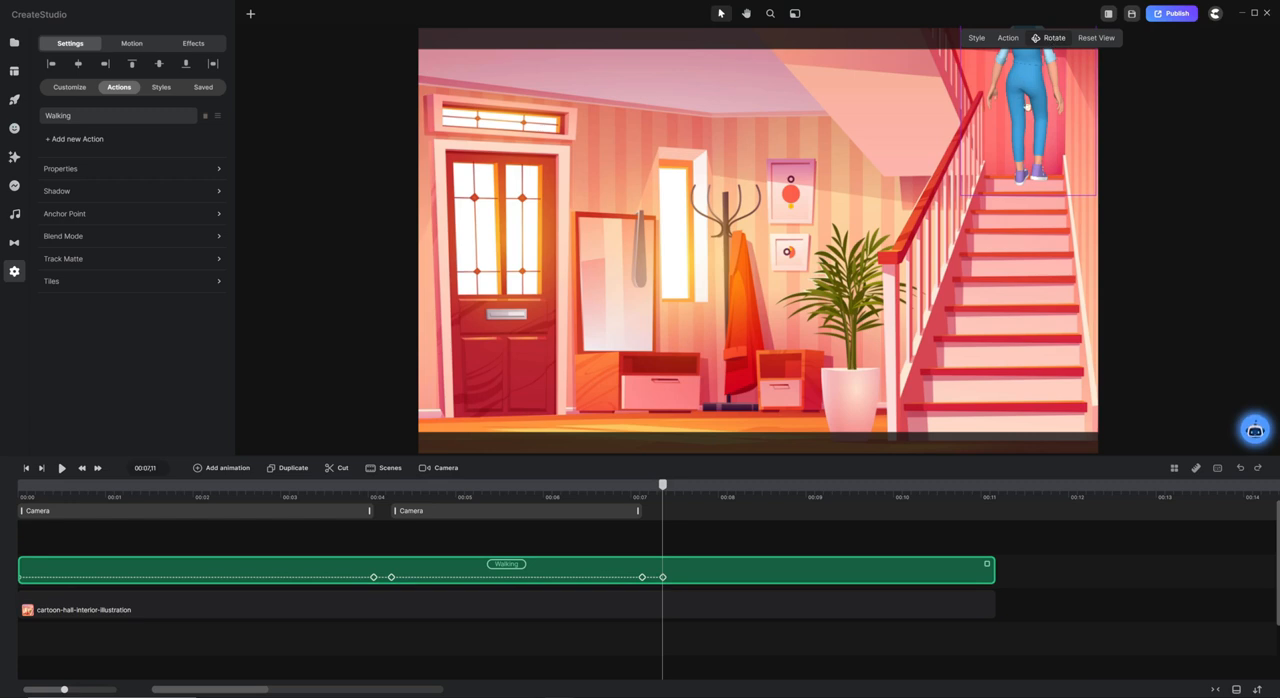
{"action": "left_click_drag", "start_coordinate": [1020, 89], "coordinate": [1268, 89]}
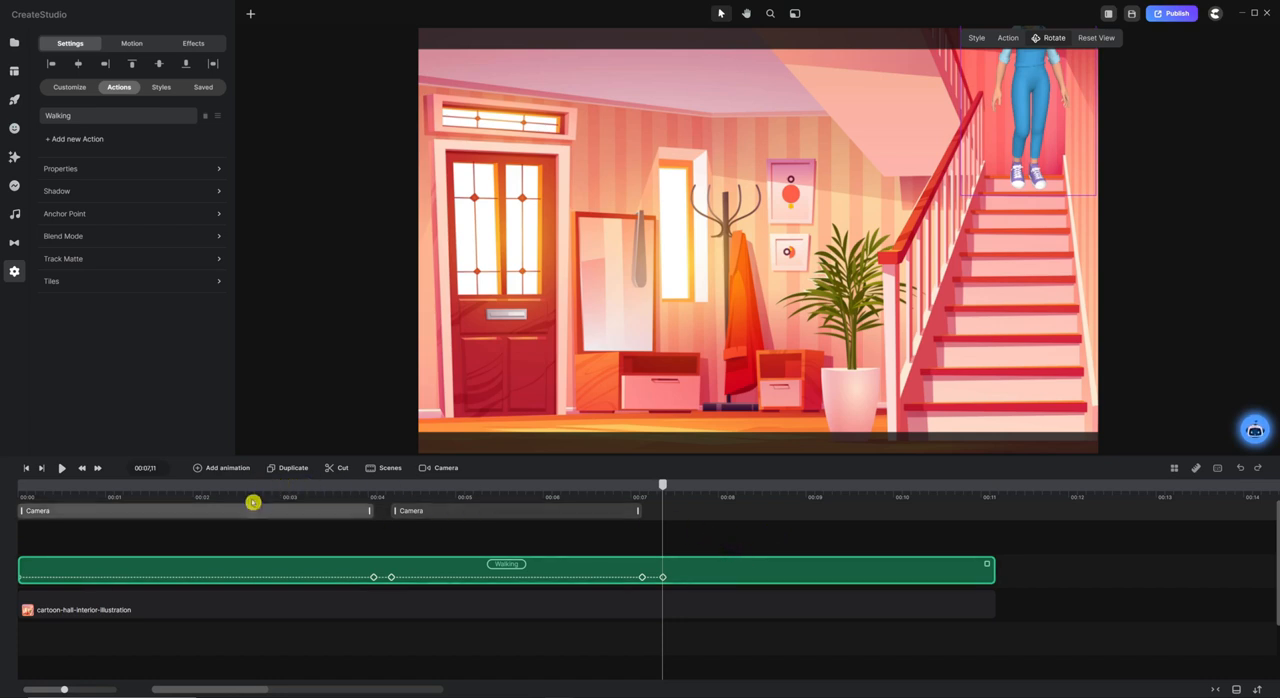
Add a Position and Scale animation to the character from 00:07,11 with In & Out Linear easing, ending at 00:10,06.
{"action": "left_click", "coordinate": [230, 470]}
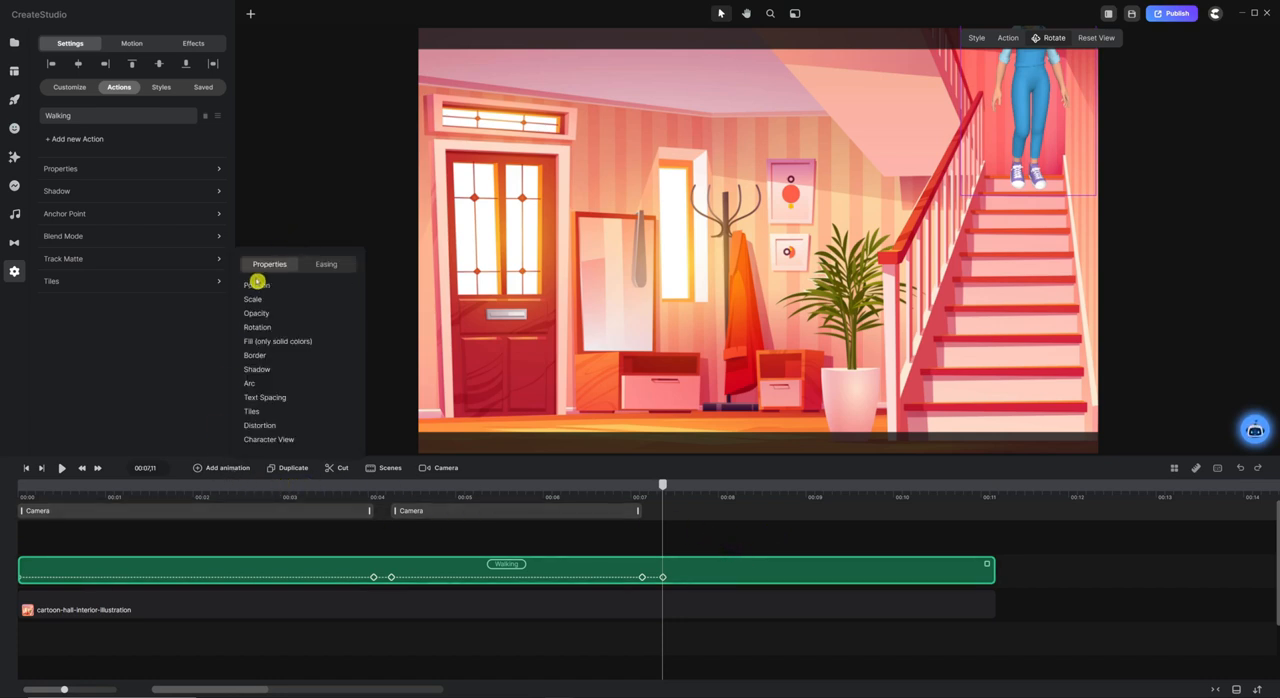
{"action": "left_click", "coordinate": [268, 288]}
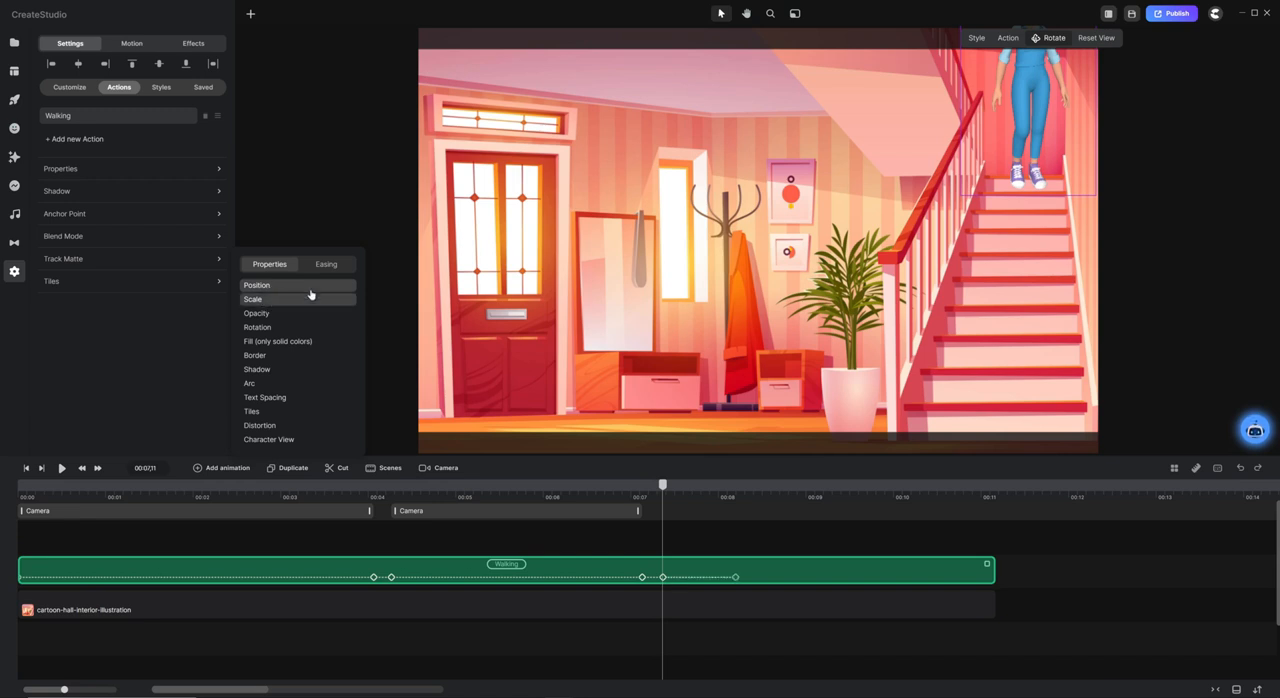
{"action": "left_click", "coordinate": [324, 264]}
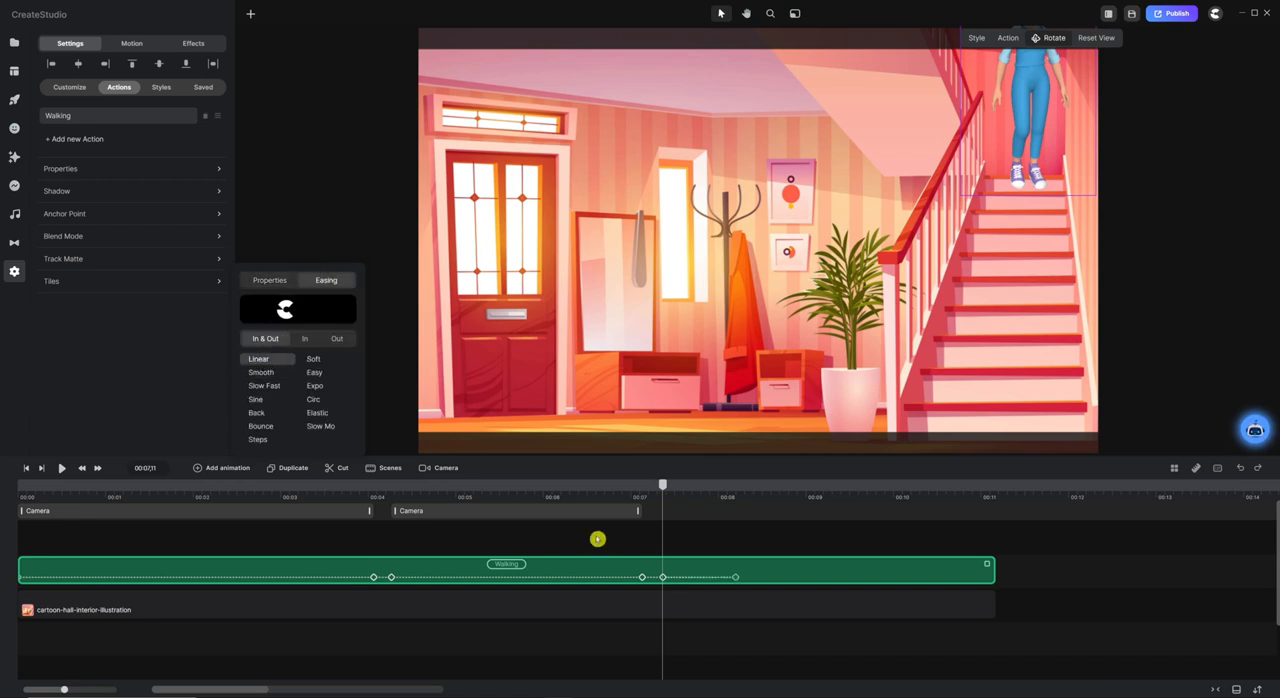
{"action": "left_click_drag", "start_coordinate": [662, 486], "coordinate": [903, 488]}
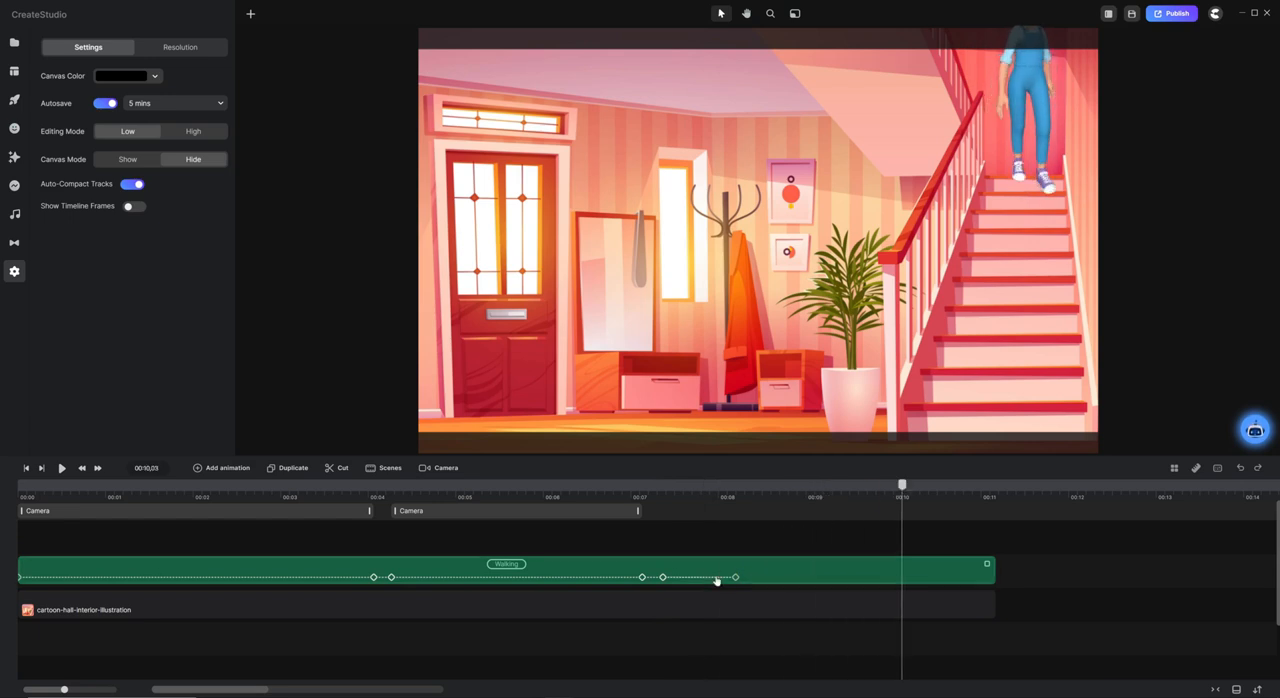
{"action": "left_click_drag", "start_coordinate": [738, 577], "coordinate": [899, 579]}
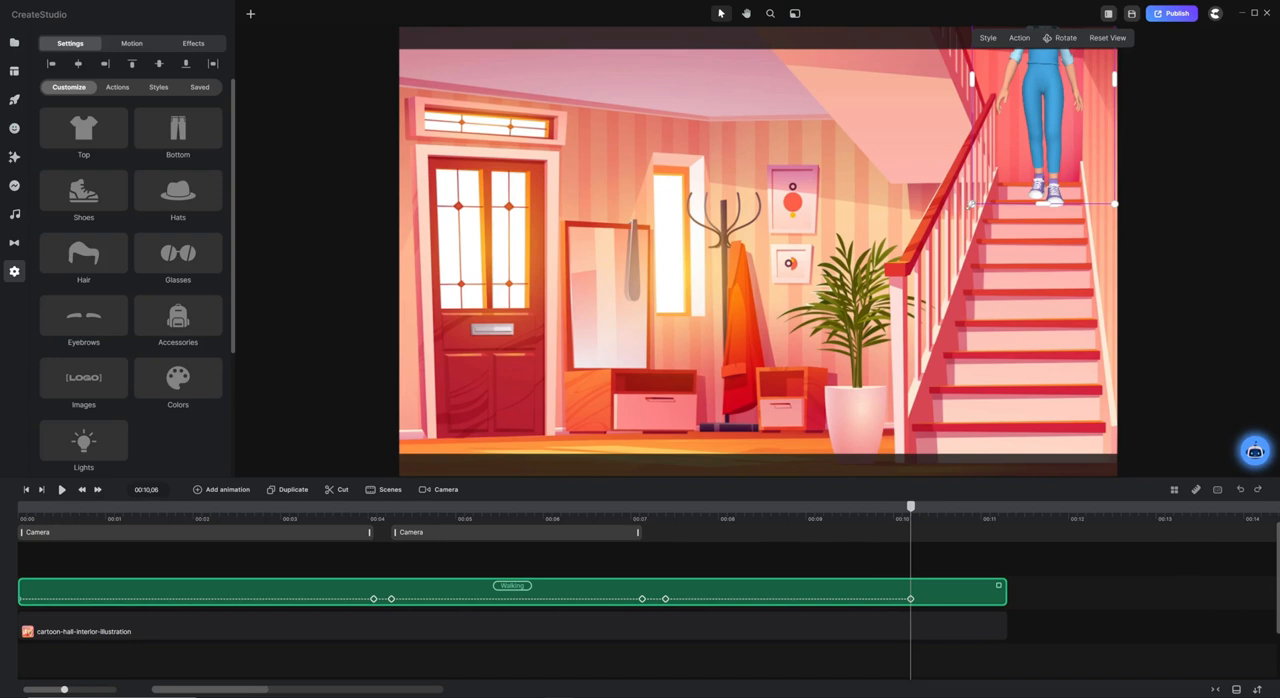
At the 00:10,06 keyframe, move the character down to the foot of the stairs, enlarge her and adjust her facing direction.
{"action": "left_click_drag", "start_coordinate": [1040, 60], "coordinate": [1019, 356]}
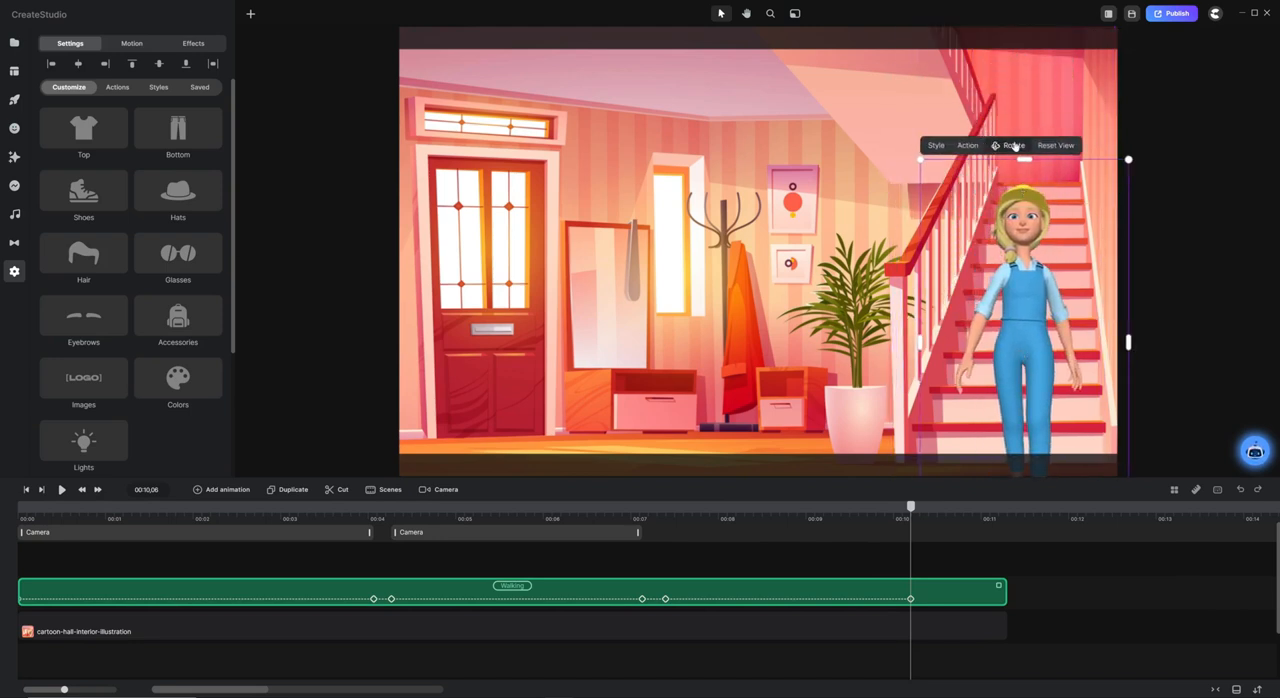
{"action": "left_click", "coordinate": [1013, 147]}
{"action": "mouse_move", "coordinate": [1022, 240]}
{"action": "left_mouse_down"}
{"action": "mouse_move", "coordinate": [1014, 224]}
{"action": "mouse_move", "coordinate": [1000, 252]}
{"action": "left_mouse_up"}
{"action": "left_click", "coordinate": [1010, 147]}
{"action": "left_click_drag", "start_coordinate": [912, 165], "coordinate": [908, 155]}
{"action": "left_click_drag", "start_coordinate": [1008, 292], "coordinate": [1013, 294]}
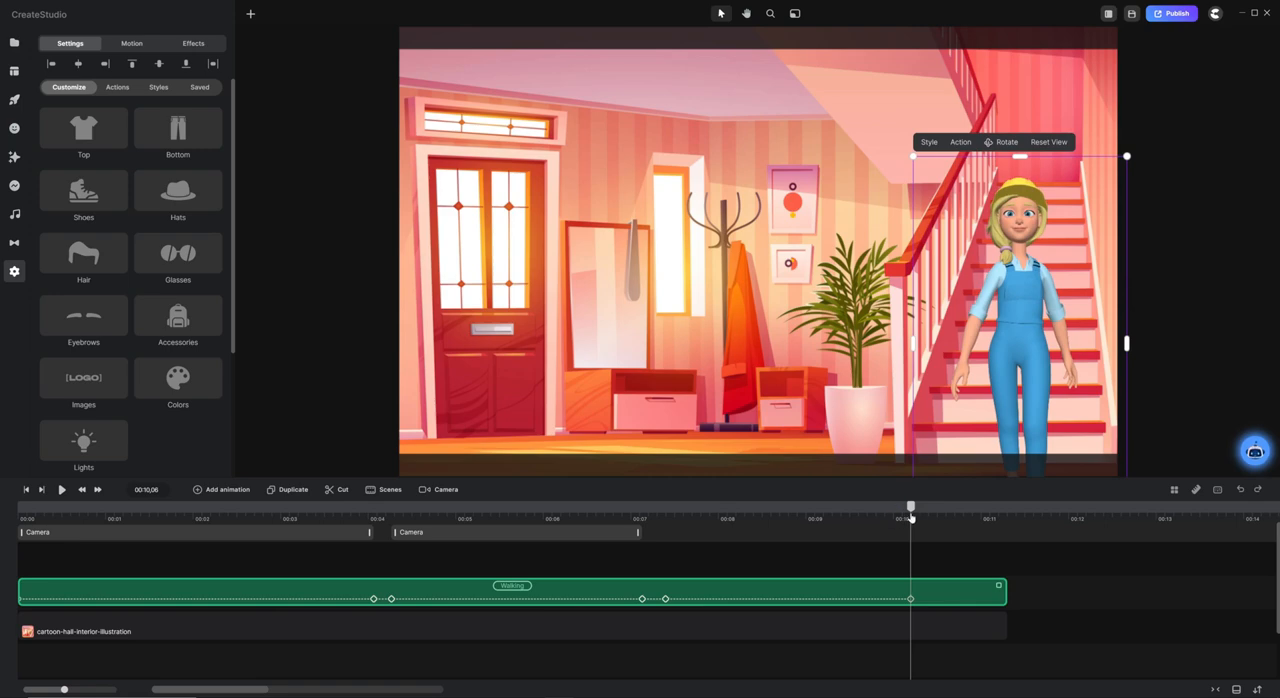
Play the character's turn and descent from about 00:07.
{"action": "left_click_drag", "start_coordinate": [911, 516], "coordinate": [640, 517]}
{"action": "key", "text": "space"}
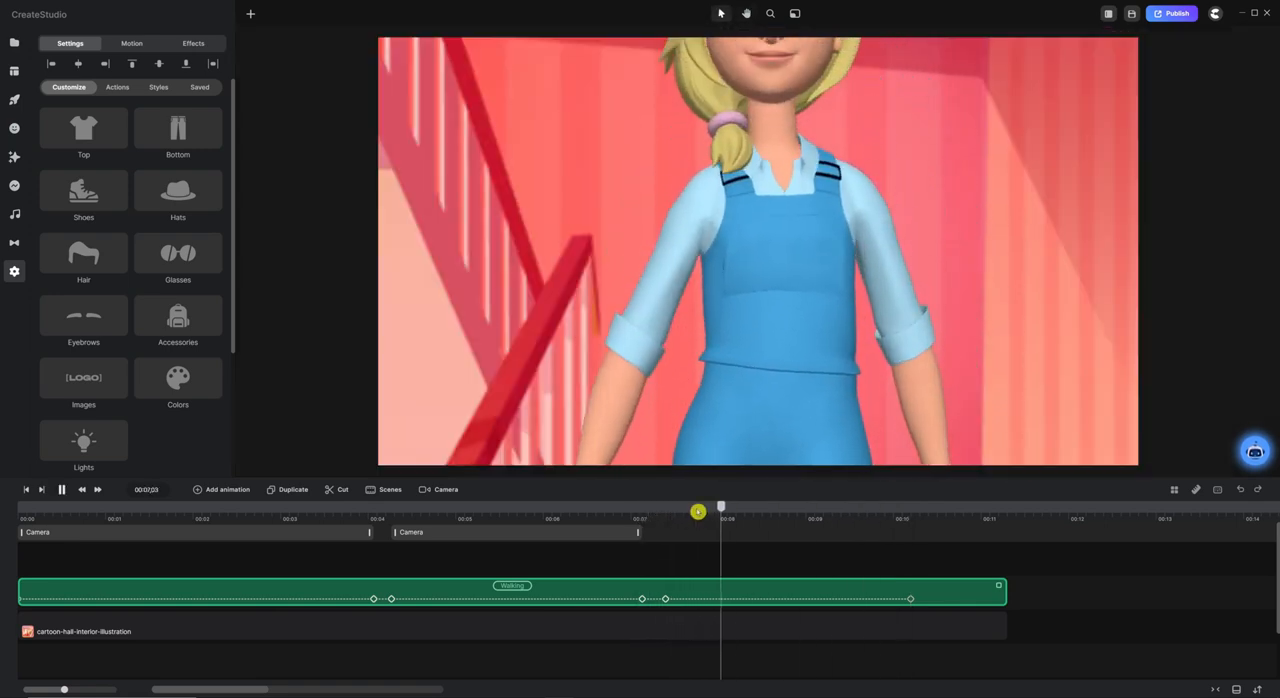
{"action": "left_click", "coordinate": [843, 508]}
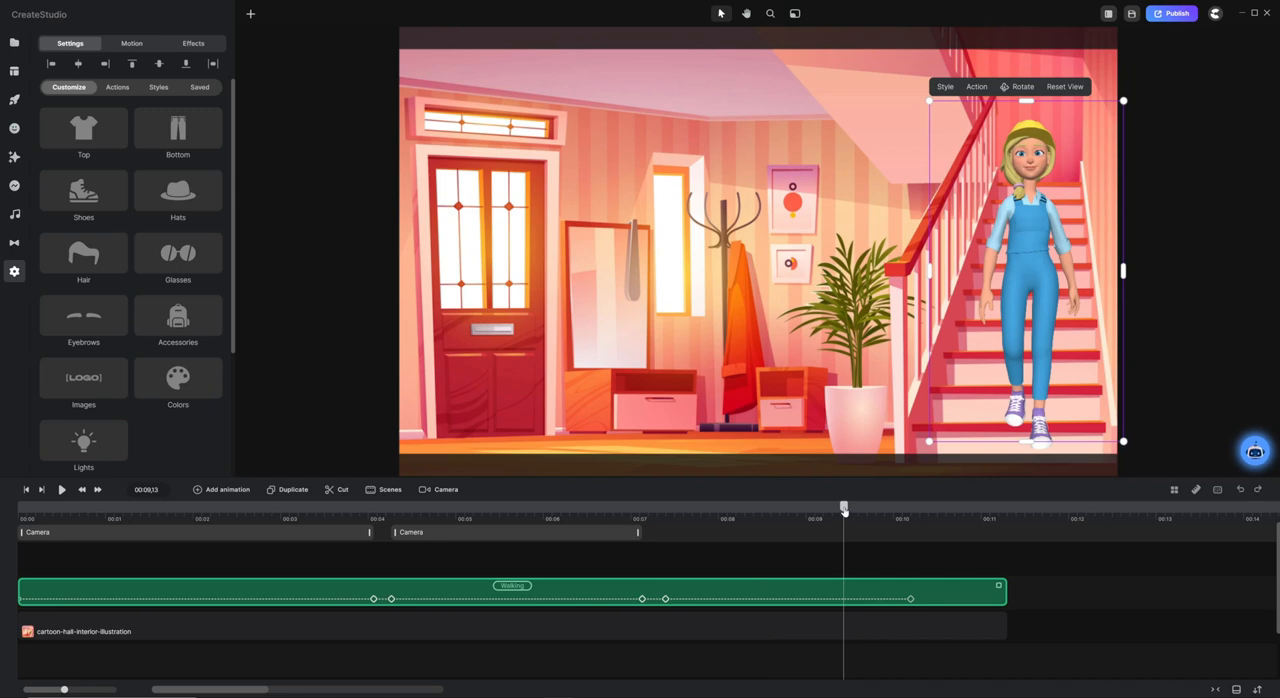
Add a third camera clip from 00:07,12 to the character's 00:10,06 keyframe and set its easing to In & Out Linear.
{"action": "left_click_drag", "start_coordinate": [843, 508], "coordinate": [667, 519]}
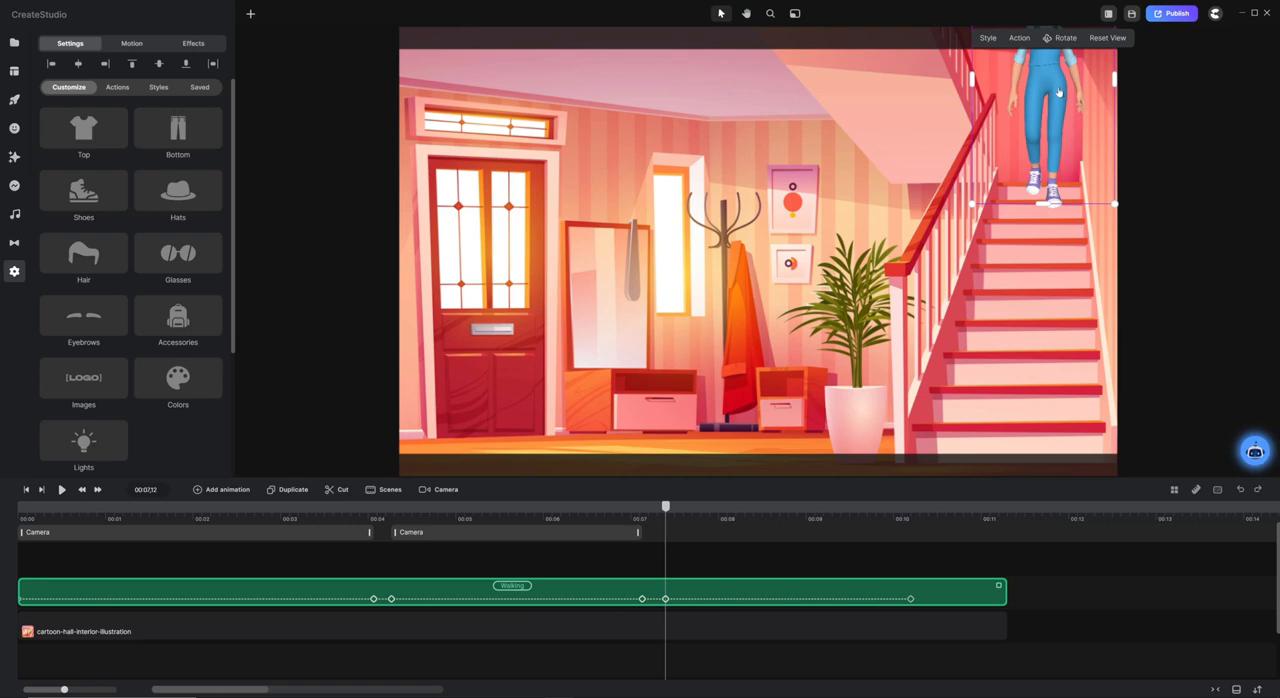
{"action": "left_click", "coordinate": [666, 532]}
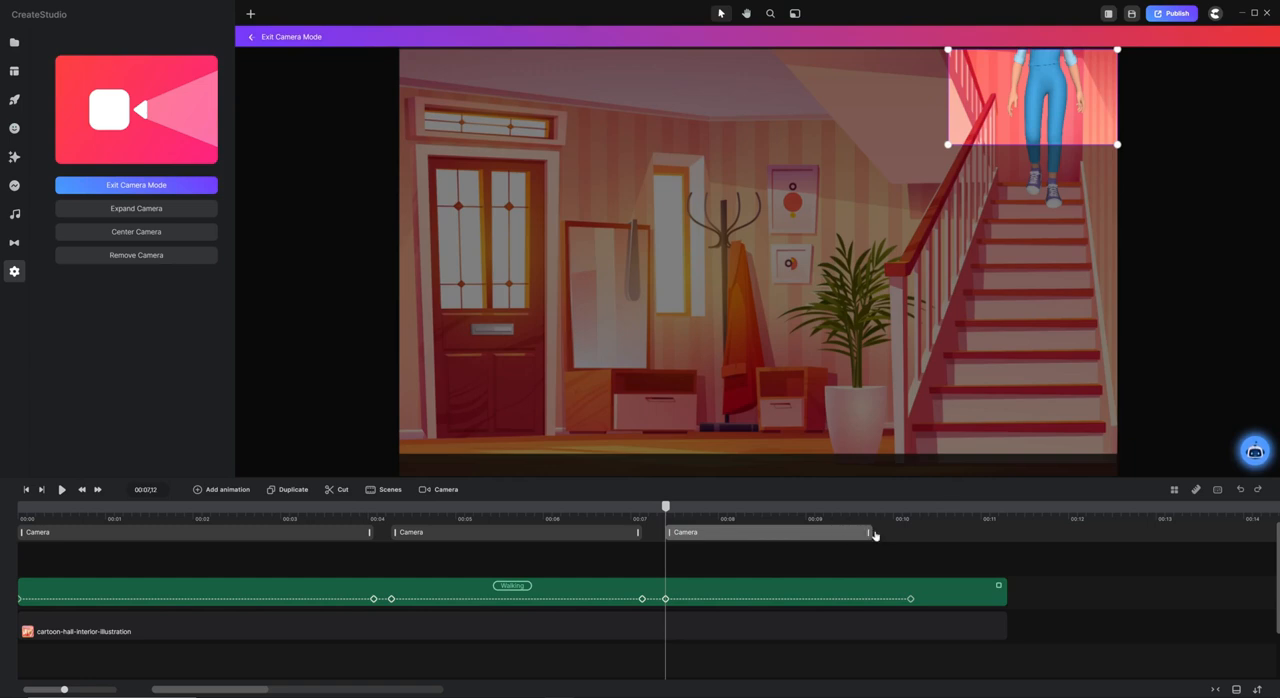
{"action": "left_click", "coordinate": [907, 517]}
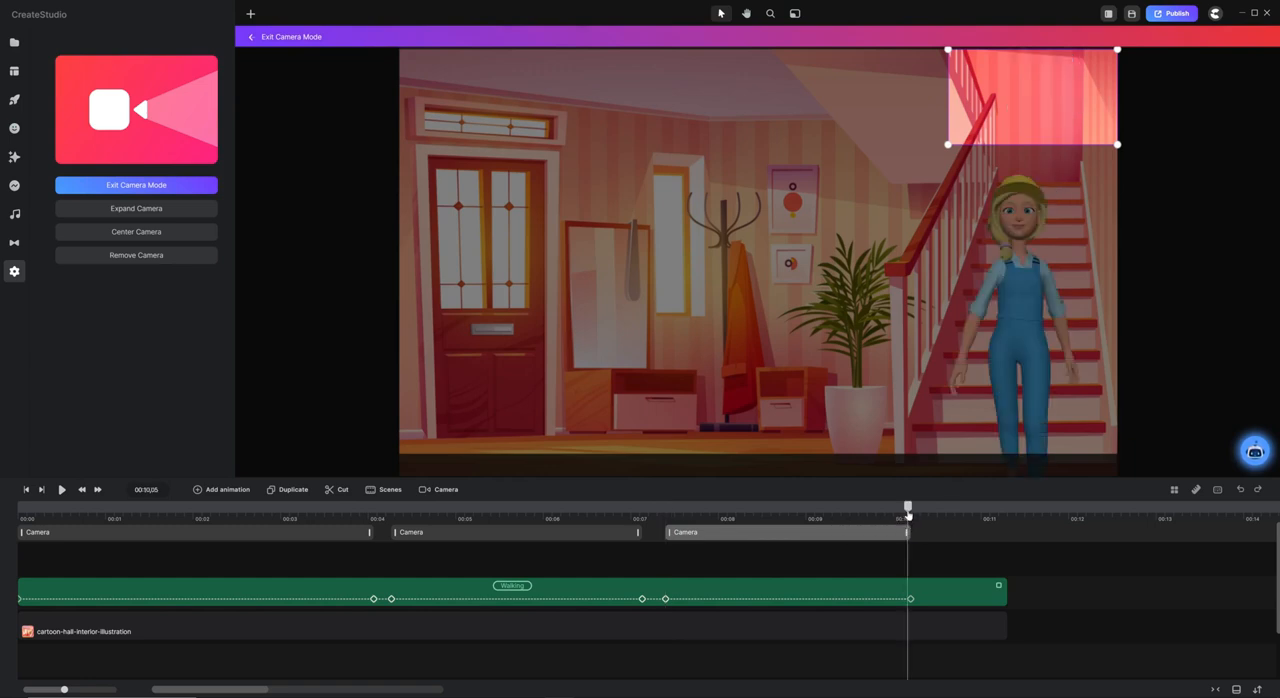
{"action": "left_click_drag", "start_coordinate": [908, 513], "coordinate": [911, 513]}
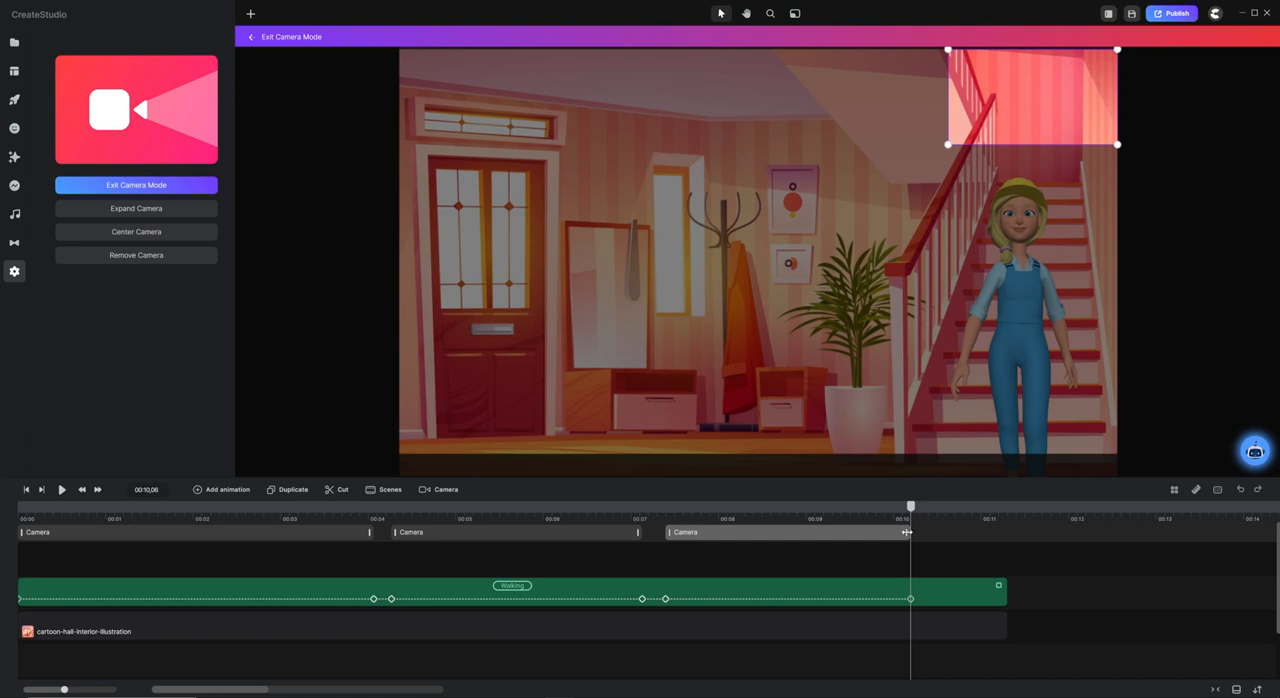
{"action": "left_click_drag", "start_coordinate": [912, 507], "coordinate": [923, 510]}
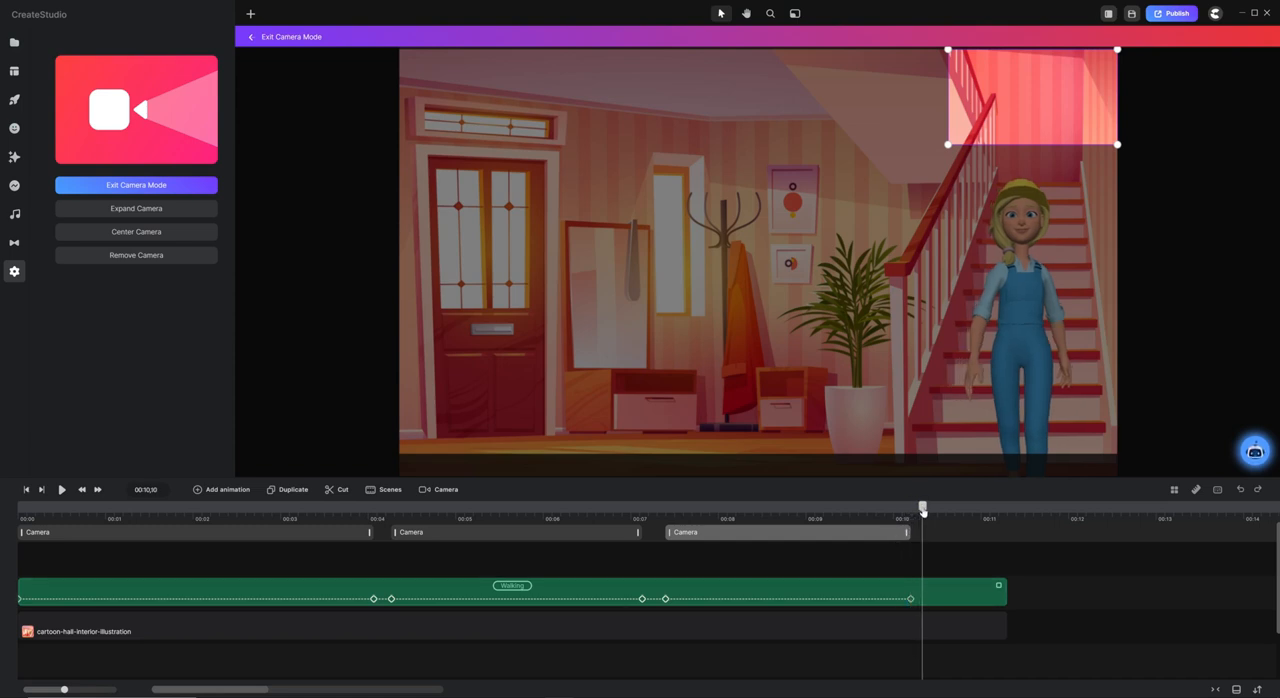
{"action": "right_click", "coordinate": [786, 536]}
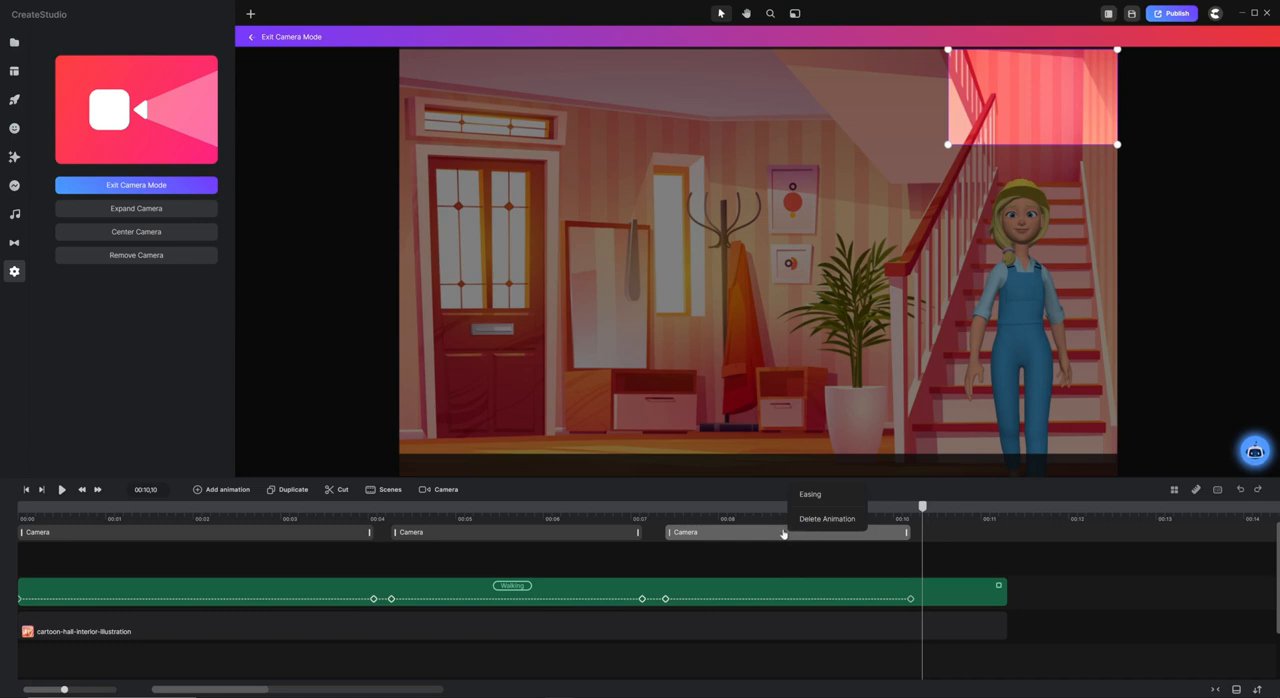
{"action": "left_click", "coordinate": [809, 494]}
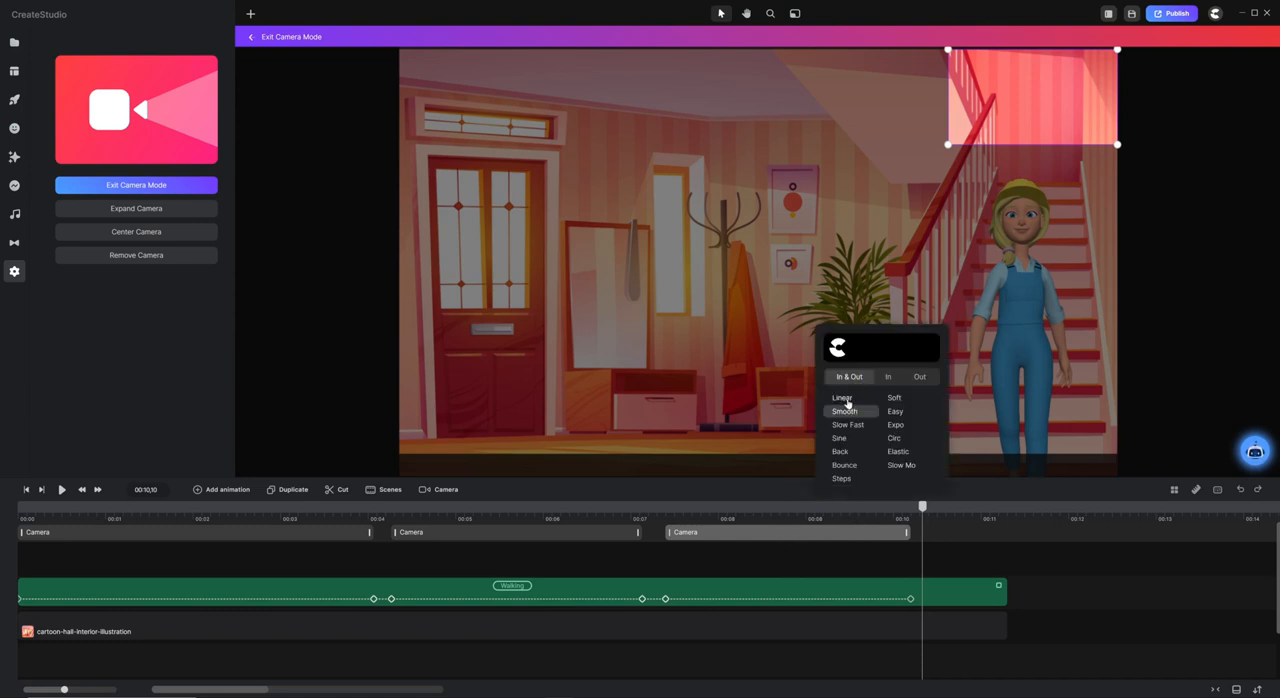
{"action": "left_click", "coordinate": [843, 399]}
At 00:10,10, move the camera frame down and enlarge it around the character's upper body, flush with the scene's right edge.
{"action": "left_click", "coordinate": [1010, 103]}
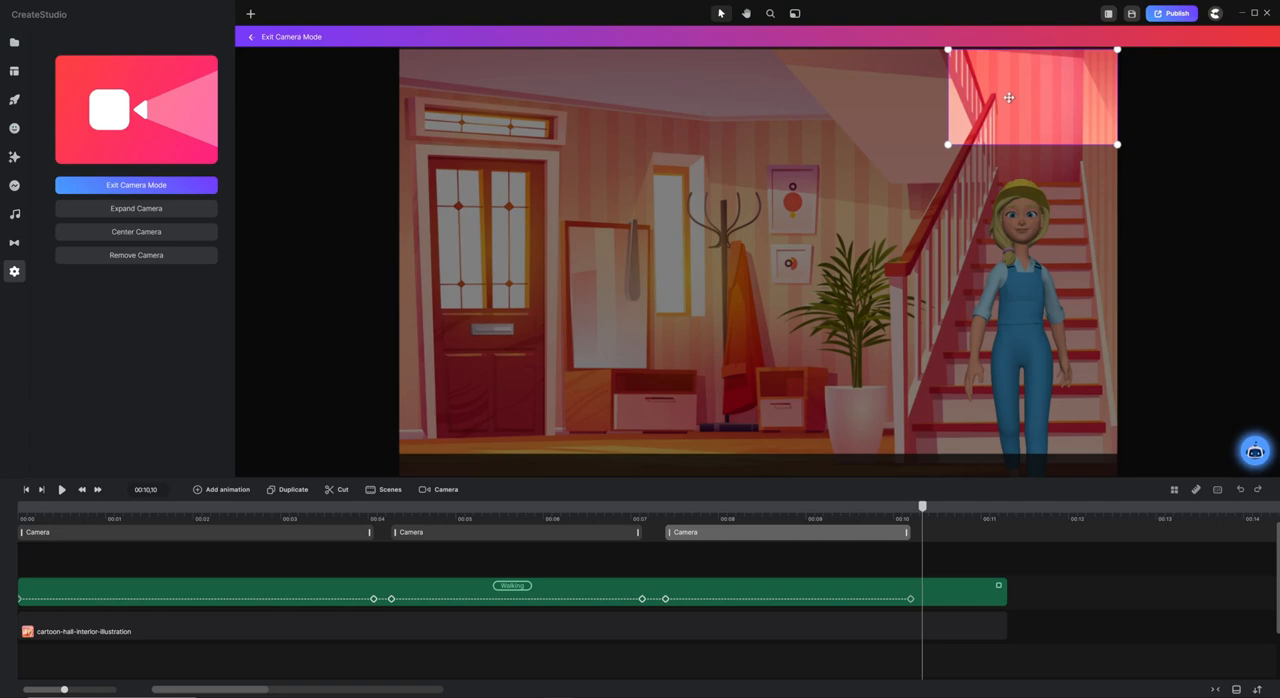
{"action": "left_click_drag", "start_coordinate": [1010, 103], "coordinate": [843, 366]}
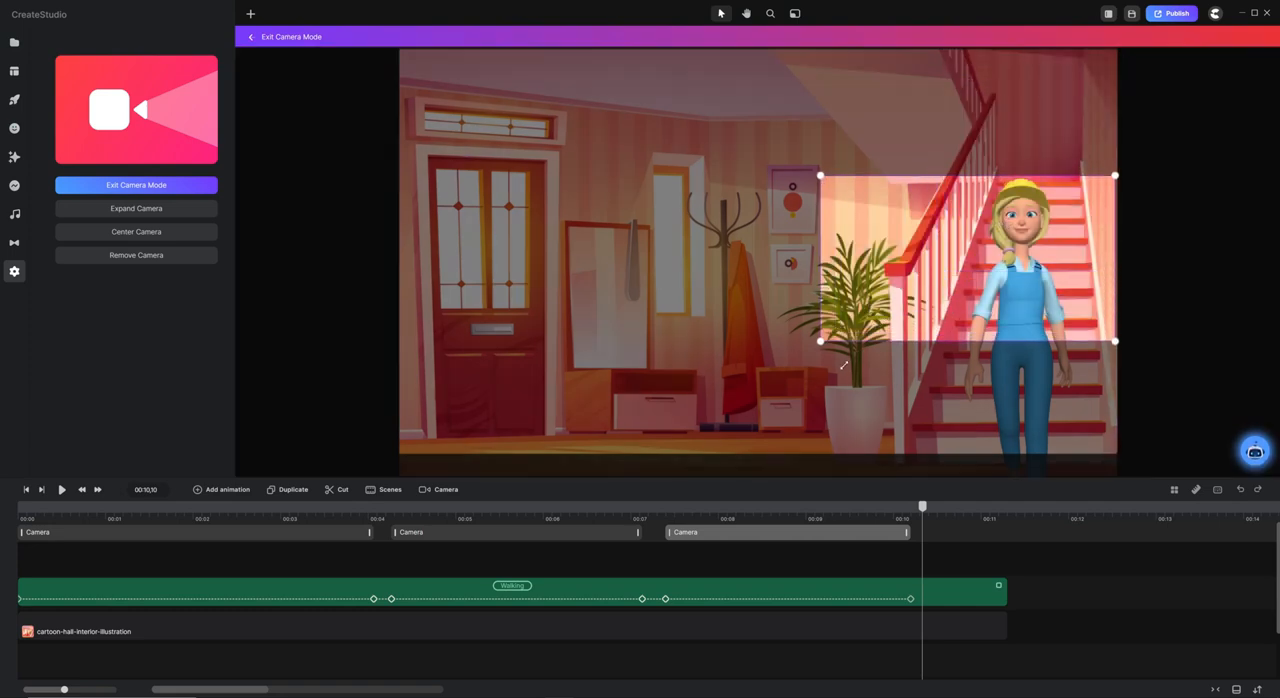
{"action": "left_click_drag", "start_coordinate": [949, 313], "coordinate": [952, 312]}
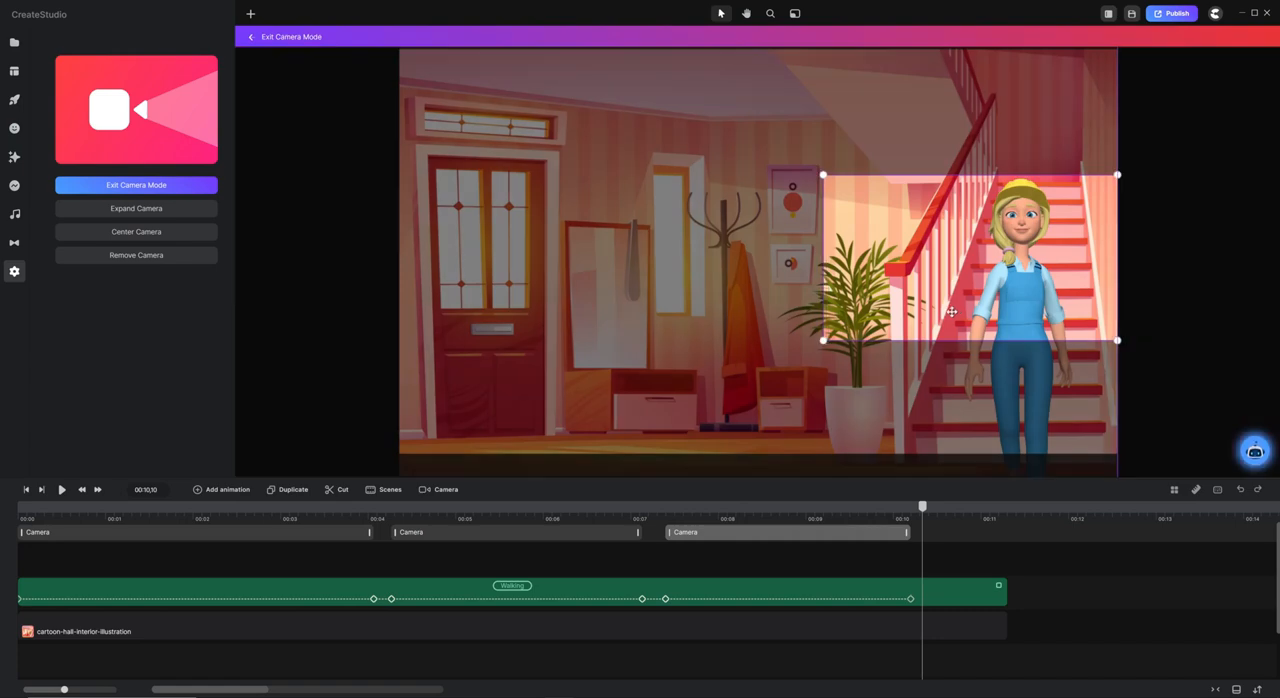
Play the animation from the start to check all three camera moves.
{"action": "left_click_drag", "start_coordinate": [922, 506], "coordinate": [2, 478]}
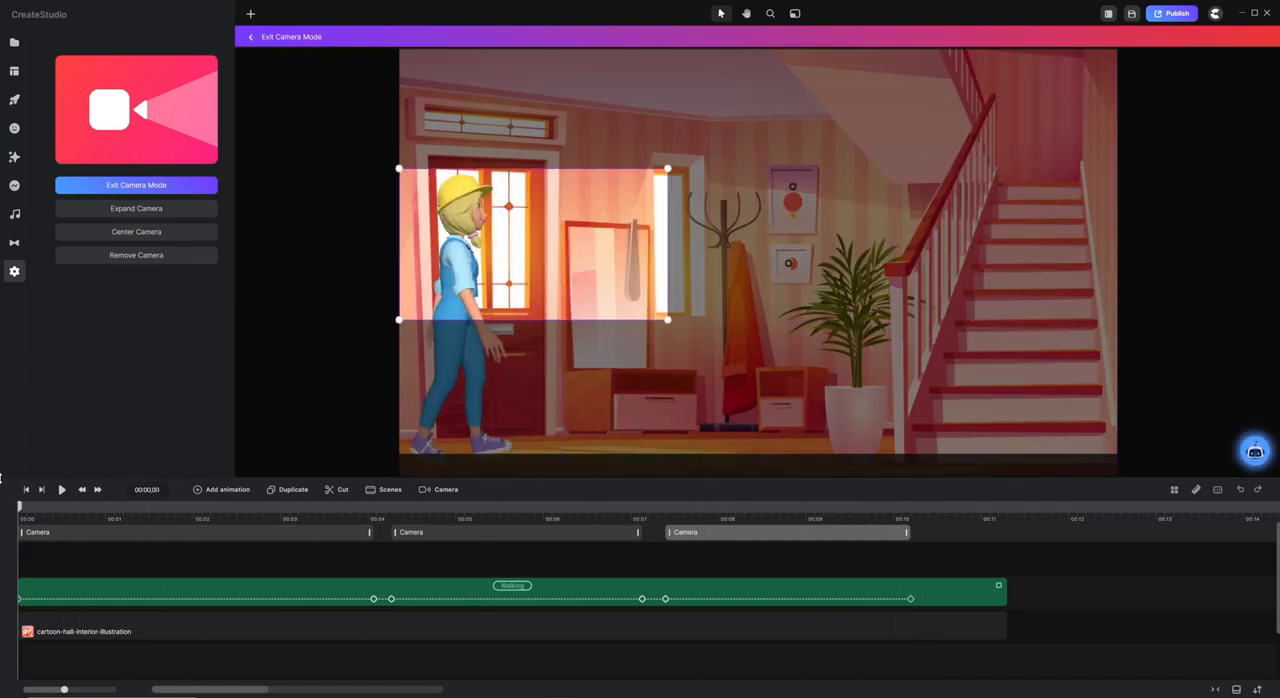
{"action": "key", "text": "space"}
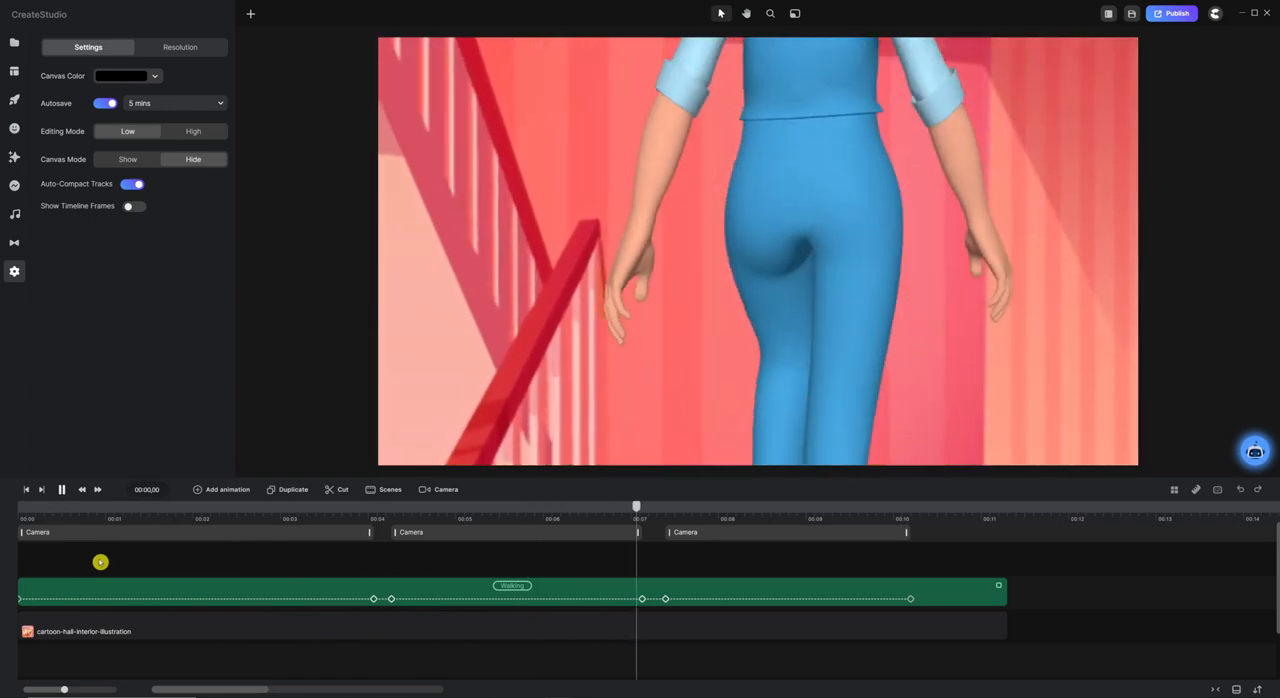
{"action": "key", "text": "space"}
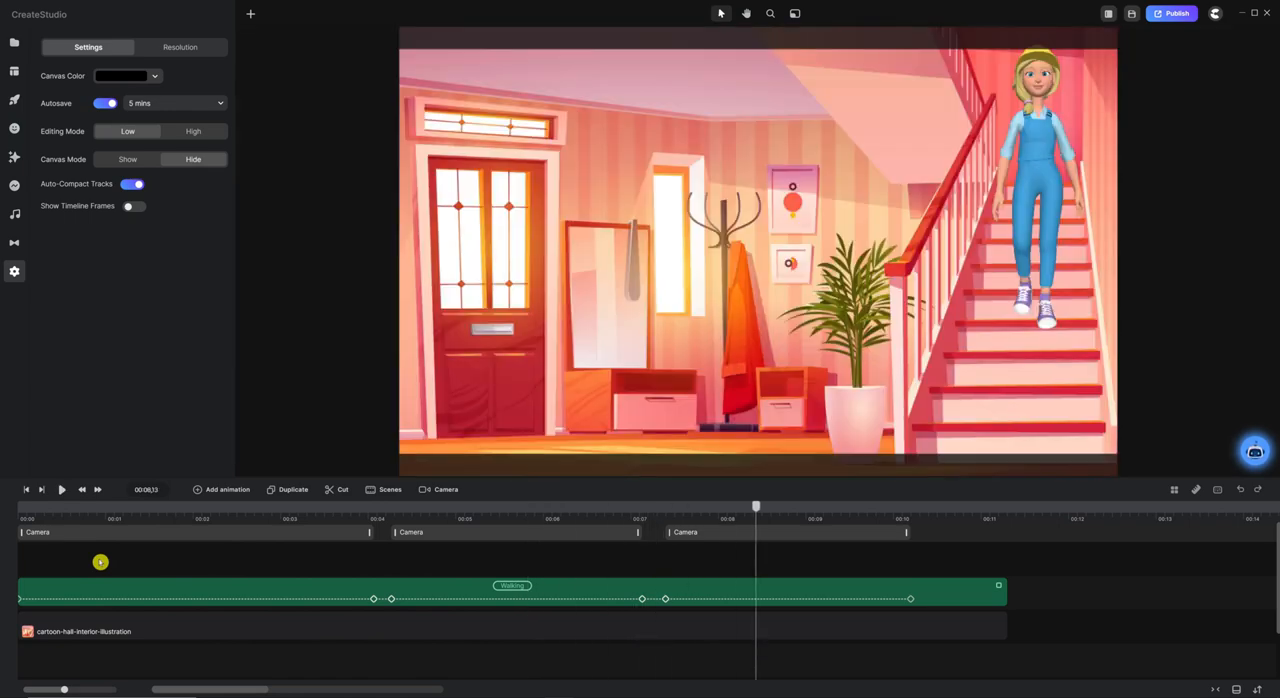
Check the third camera clip at 00:07,12, and raise its end frame to leave more space above the character's head.
{"action": "left_click", "coordinate": [730, 533]}
{"action": "left_click_drag", "start_coordinate": [756, 507], "coordinate": [664, 498]}
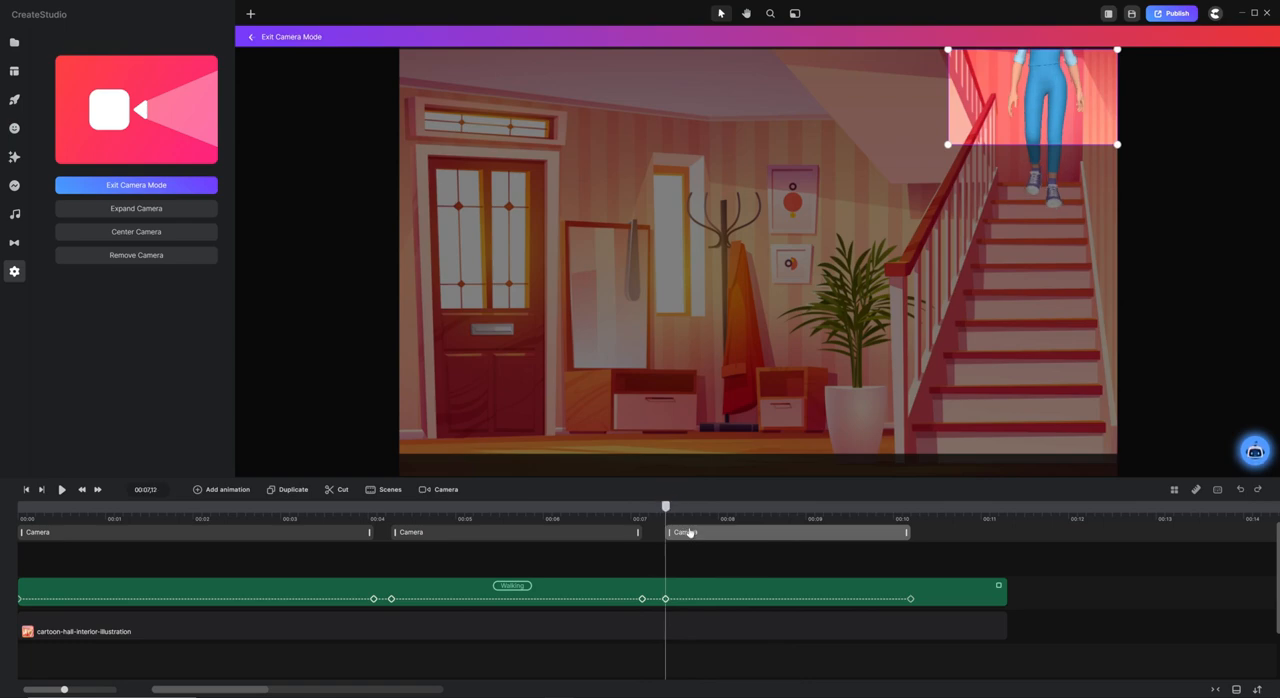
{"action": "left_click", "coordinate": [717, 498]}
{"action": "left_click", "coordinate": [735, 552]}
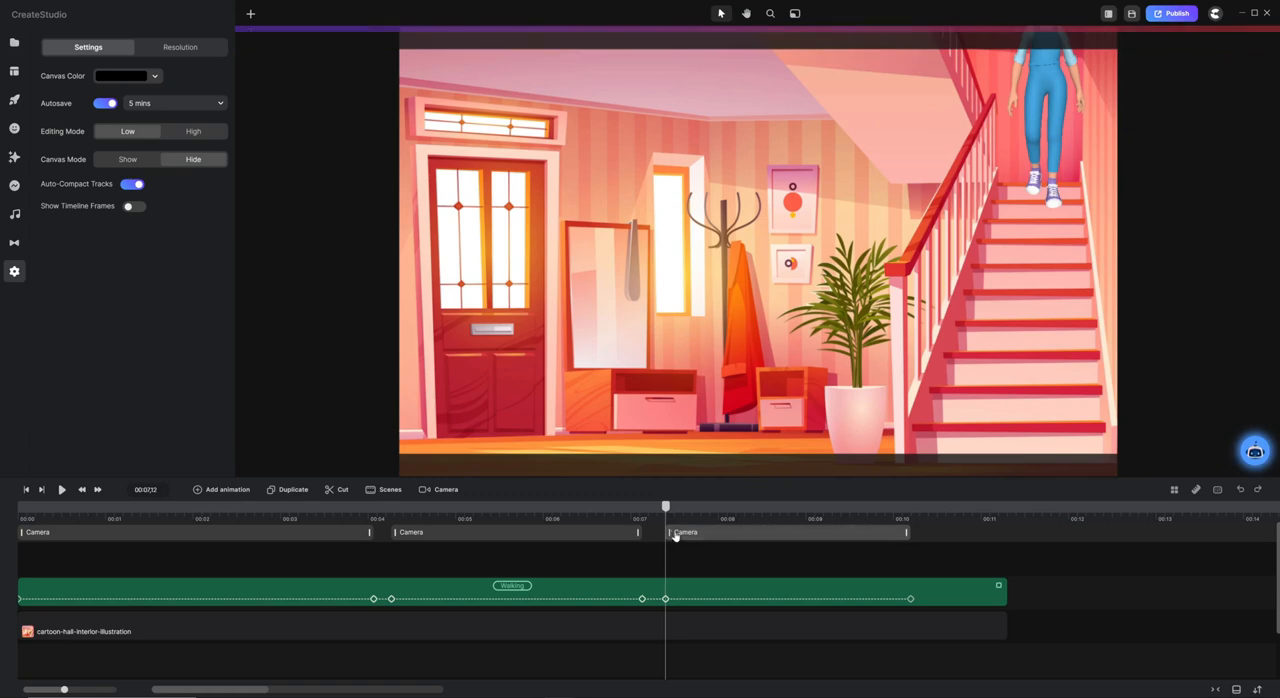
{"action": "left_click_drag", "start_coordinate": [668, 507], "coordinate": [914, 526]}
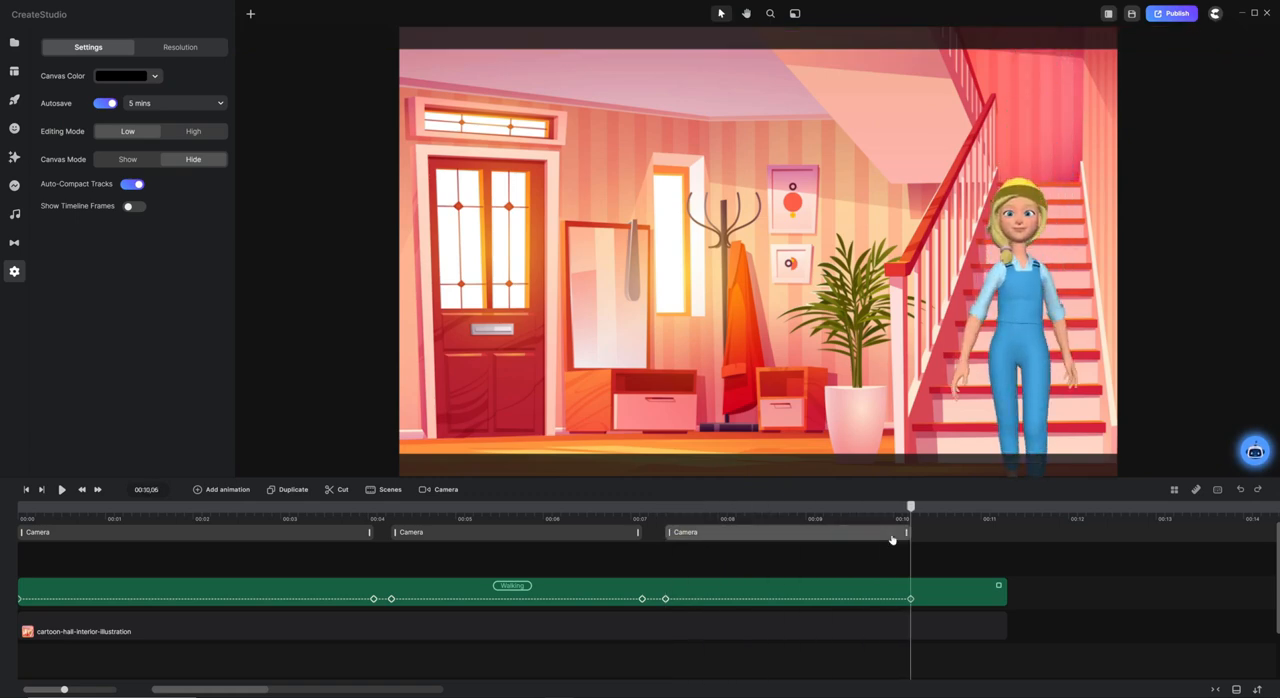
{"action": "left_click", "coordinate": [895, 533]}
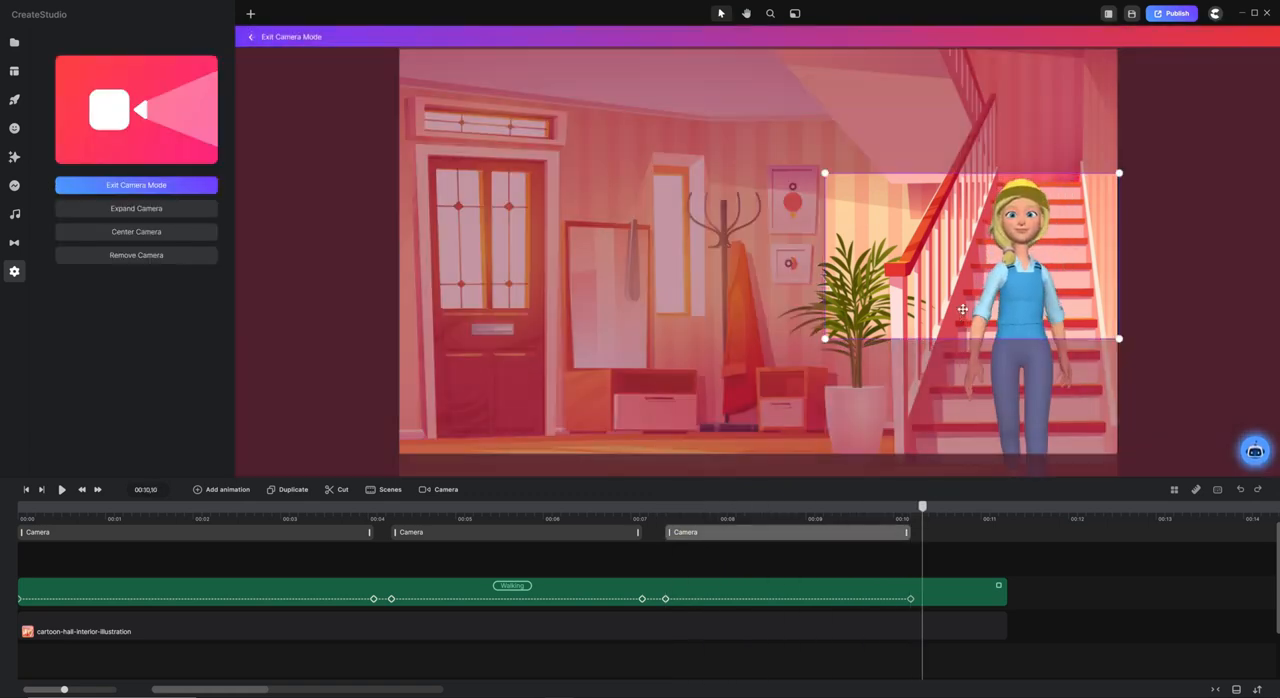
{"action": "left_click_drag", "start_coordinate": [962, 310], "coordinate": [959, 275]}
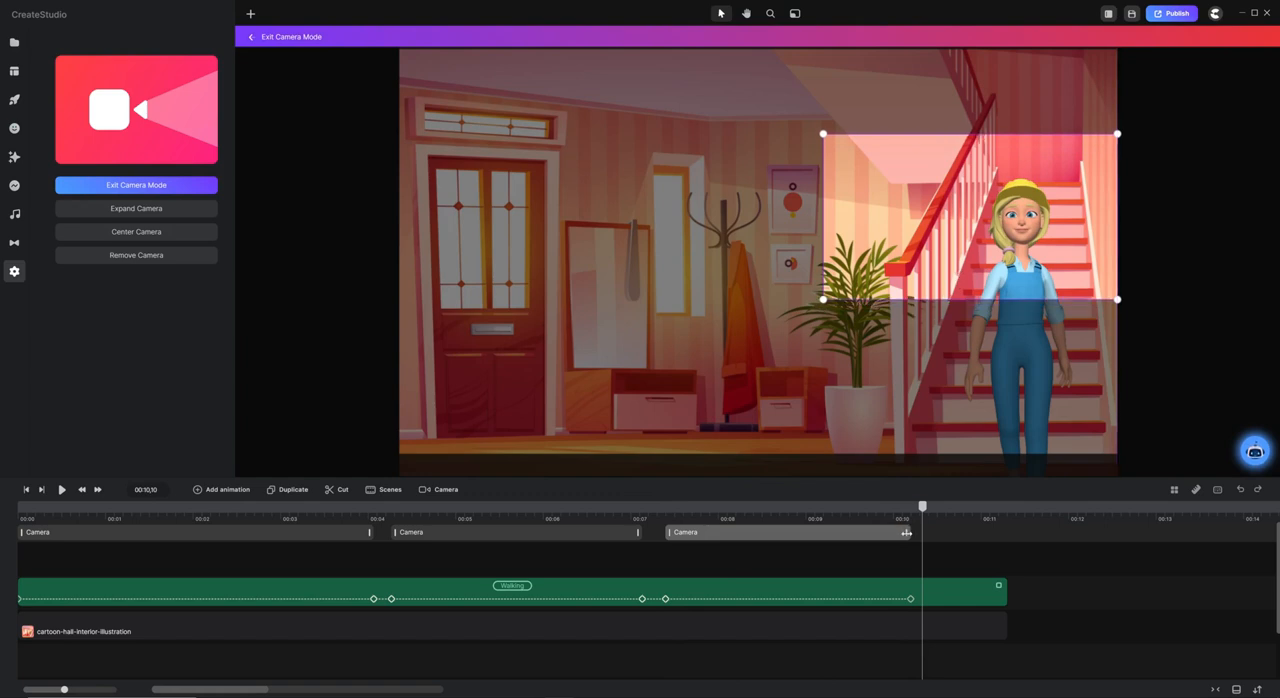
Replay the descent from 00:07,06 to check the adjusted third camera move.
{"action": "left_click", "coordinate": [643, 516]}
{"action": "left_click", "coordinate": [640, 564]}
{"action": "key", "text": "space"}
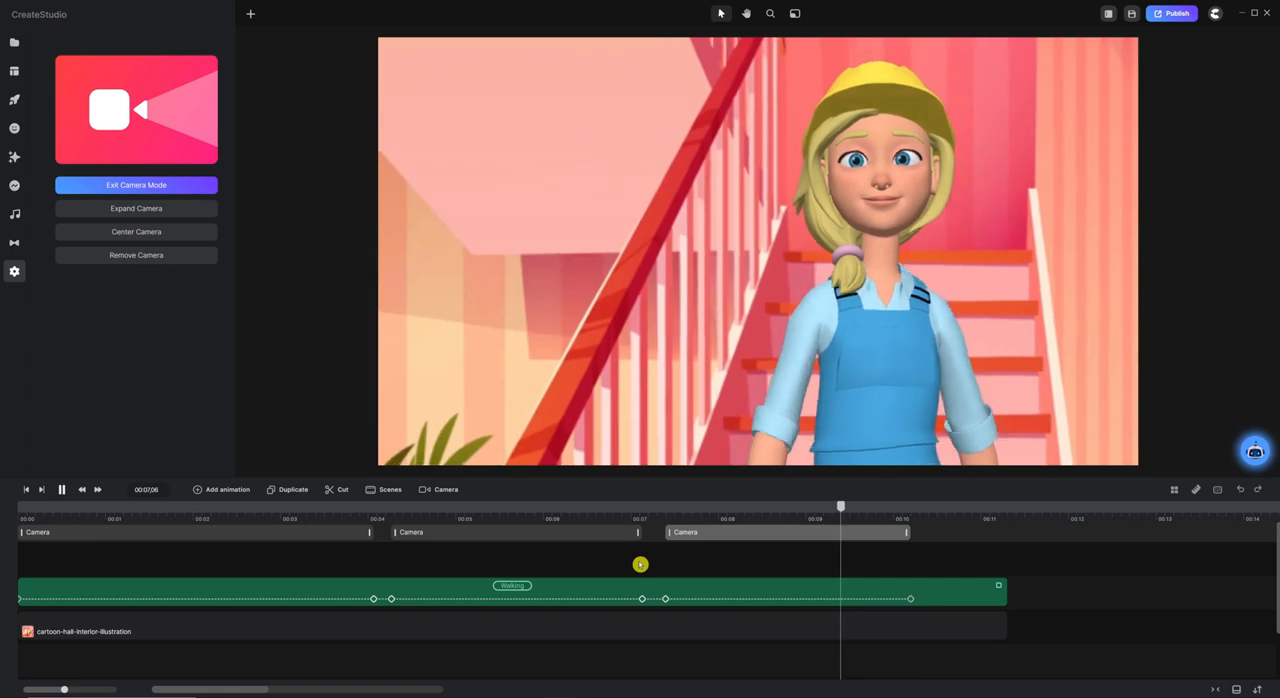
{"action": "left_click", "coordinate": [909, 531]}
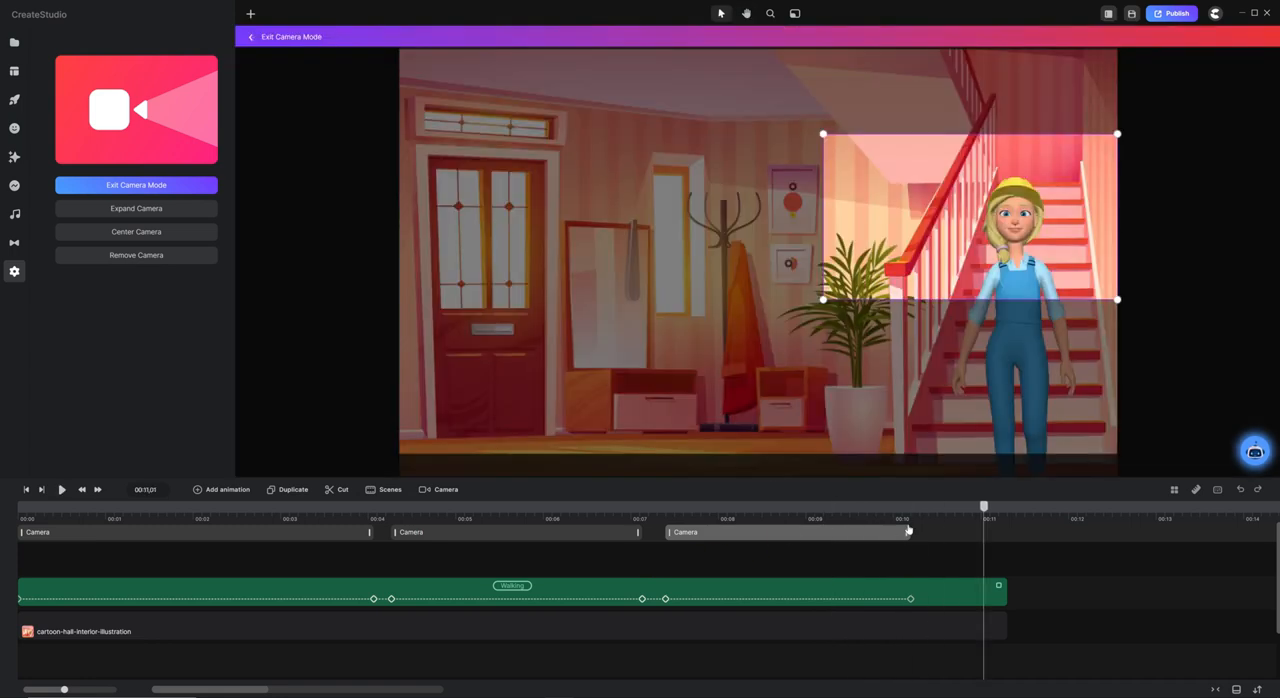
{"action": "left_click", "coordinate": [933, 533]}
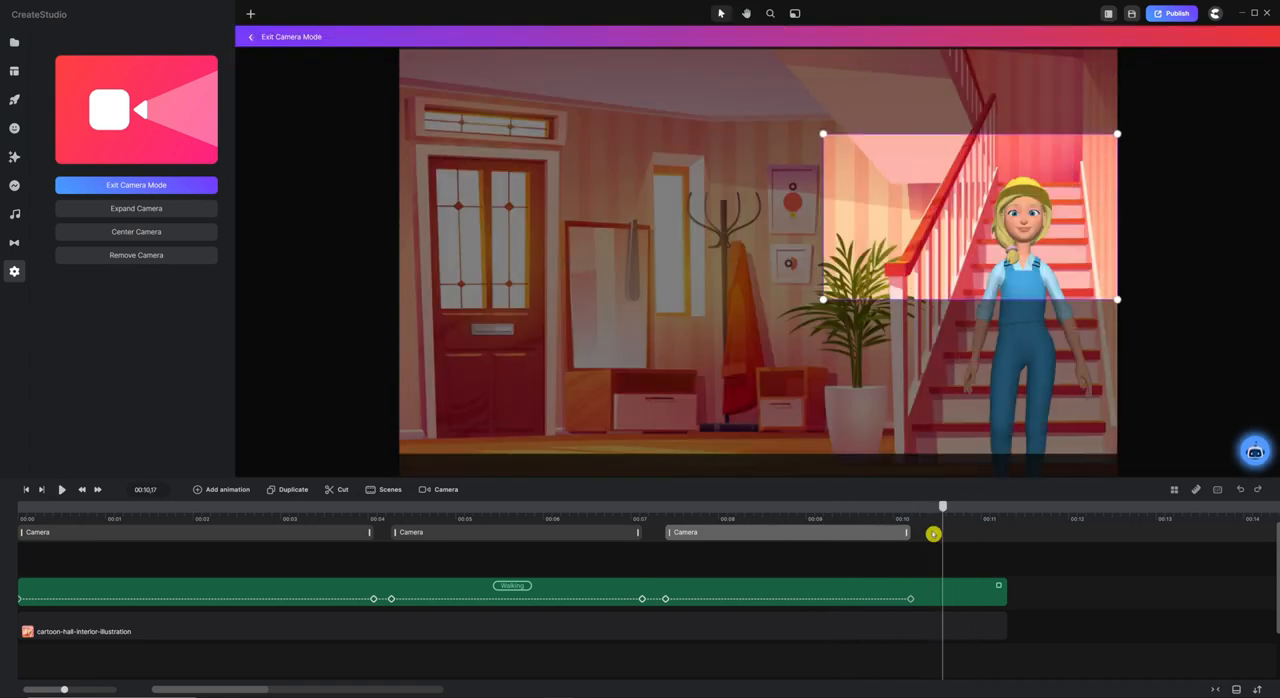